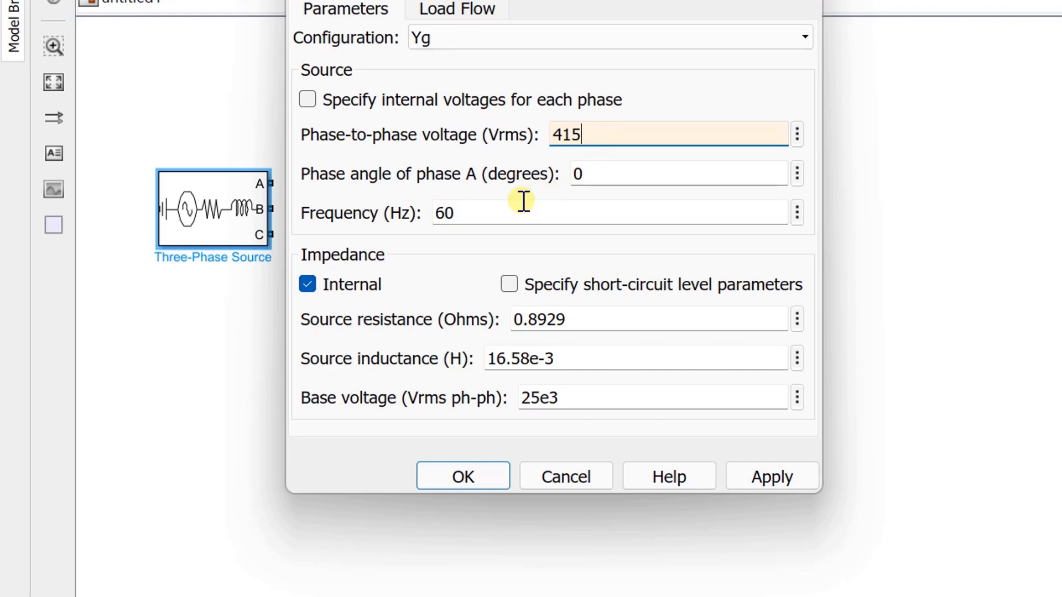
# Step: Set the three-phase source's frequency to 50 Hz and its source resistance to 0.8929e-3 ohms
pyautogui.write('5')
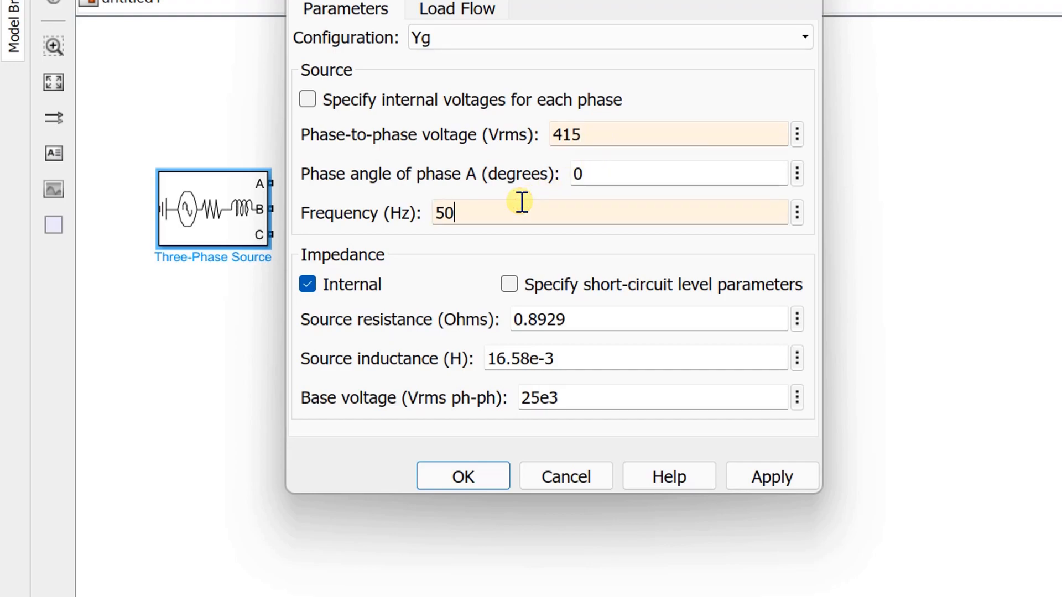
pyautogui.doubleClick(593, 318)
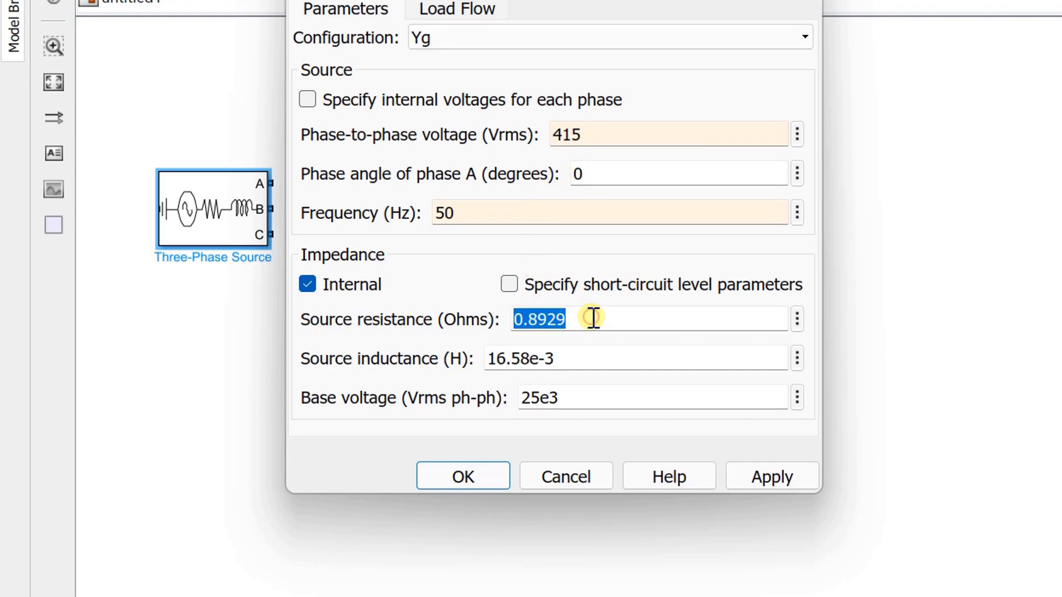
pyautogui.click(593, 318)
pyautogui.write('e-3')
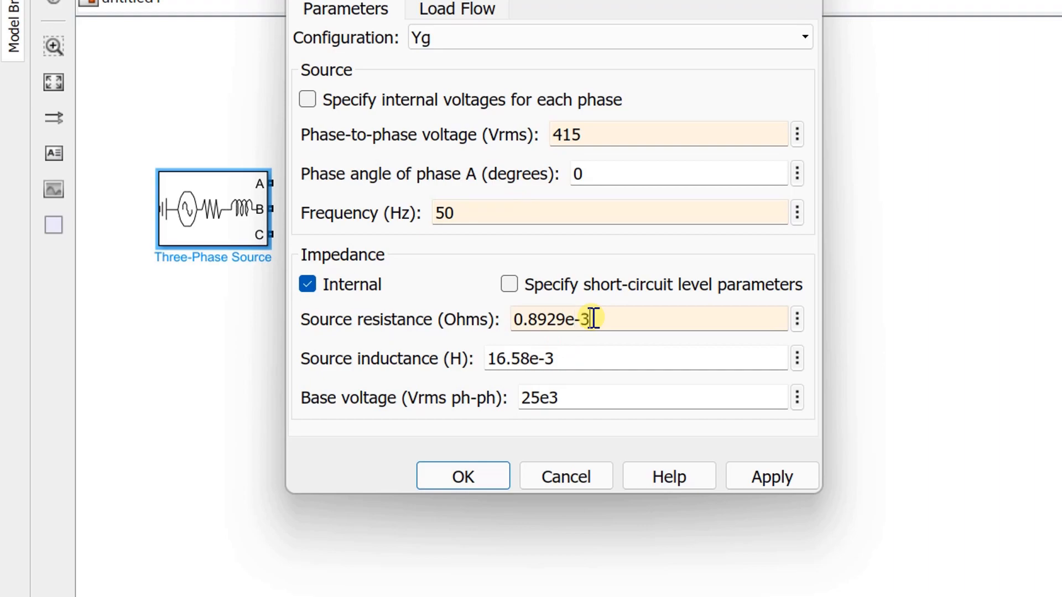
# Step: Set the source inductance to 16.58e-9 H and the base voltage to 415 V, and accept the source parameters
pyautogui.doubleClick(586, 349)
pyautogui.click(587, 347)
pyautogui.press('BackSpace')
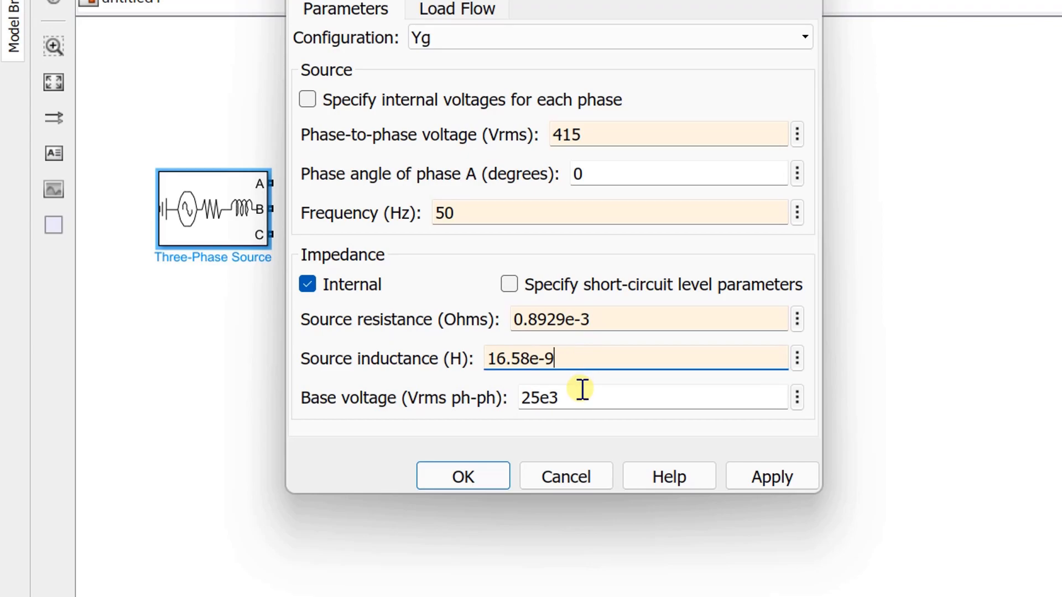
pyautogui.doubleClick(582, 390)
pyautogui.write('415')
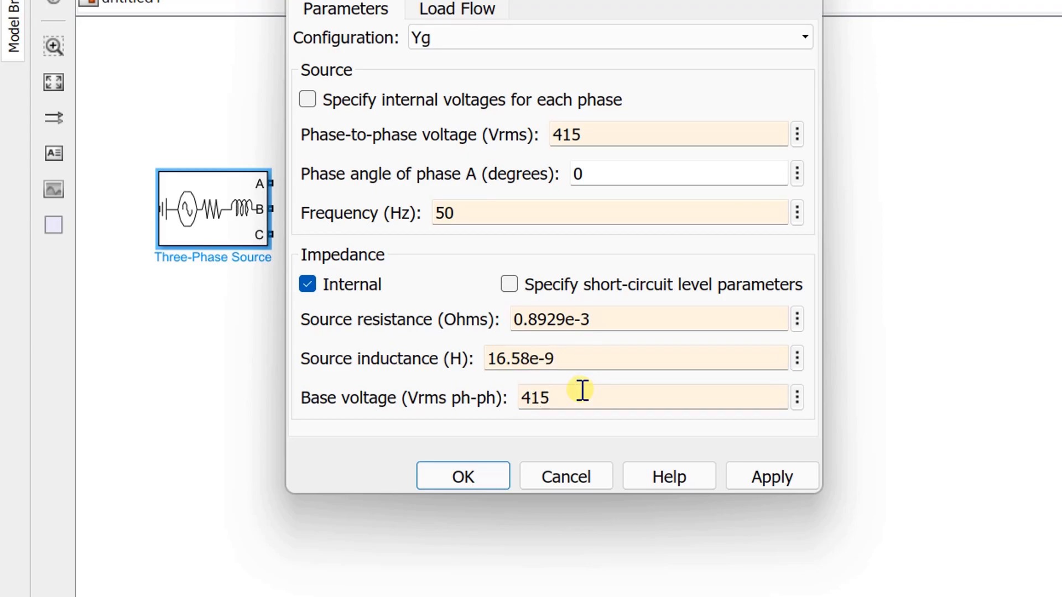
pyautogui.click(462, 471)
# Step: Add a Three-Phase V-I Measurement block beside the three-phase source
pyautogui.click(374, 207)
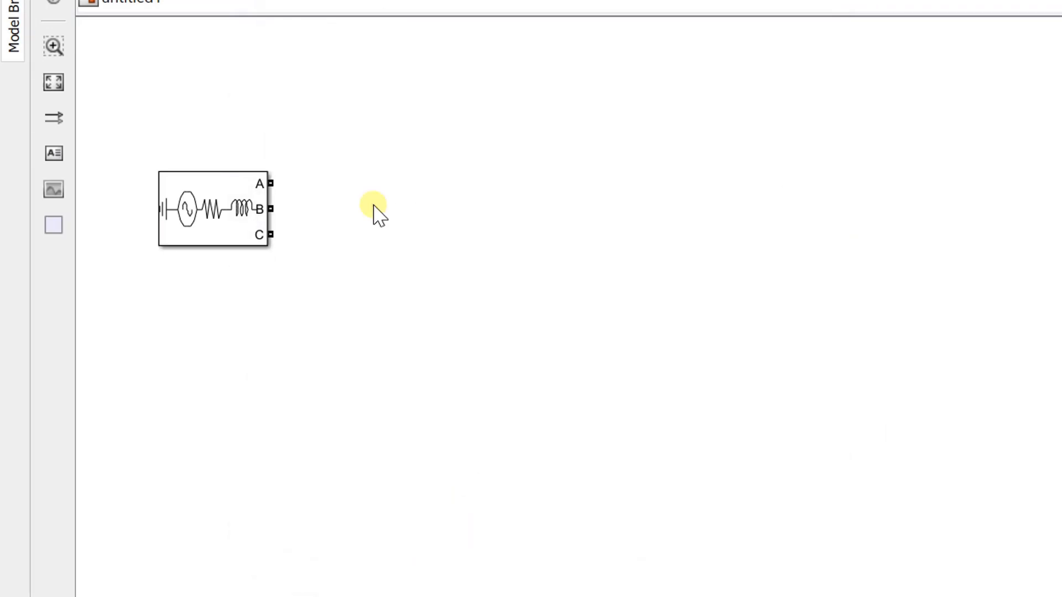
pyautogui.write('three')
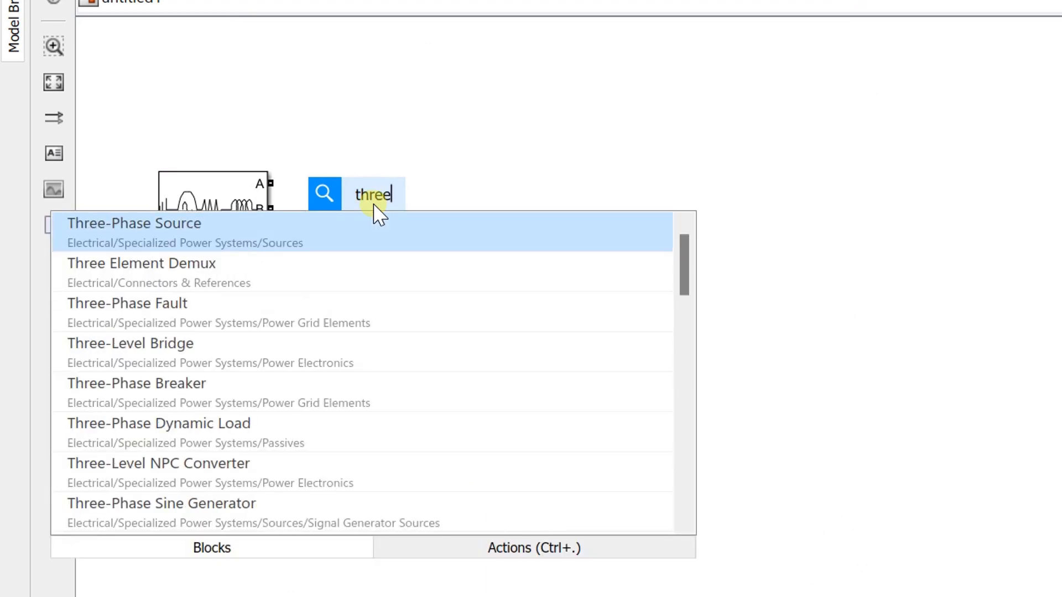
pyautogui.write(' phase vi')
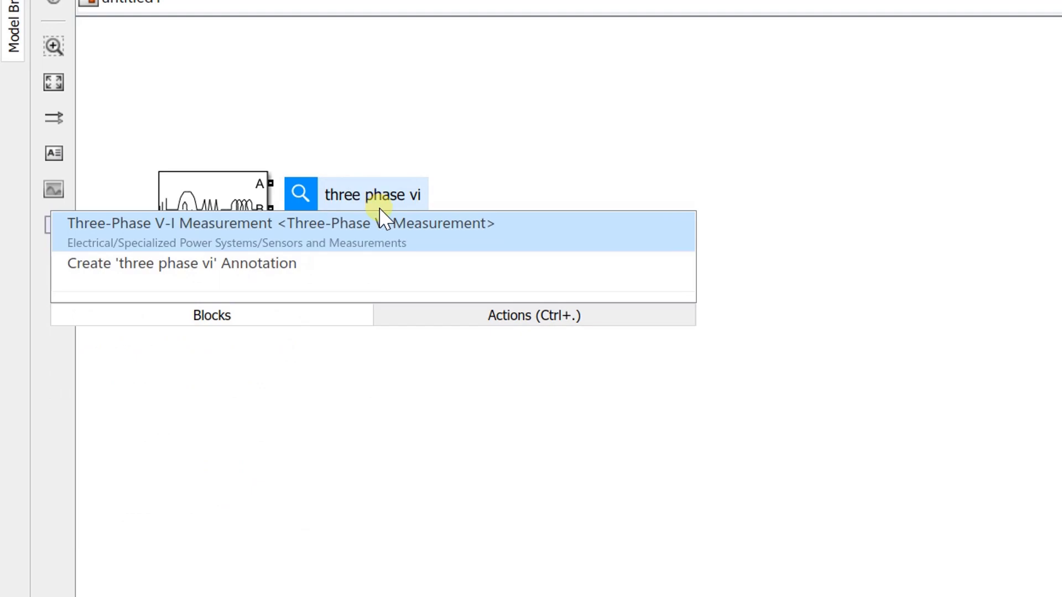
pyautogui.click(409, 230)
pyautogui.click(374, 212)
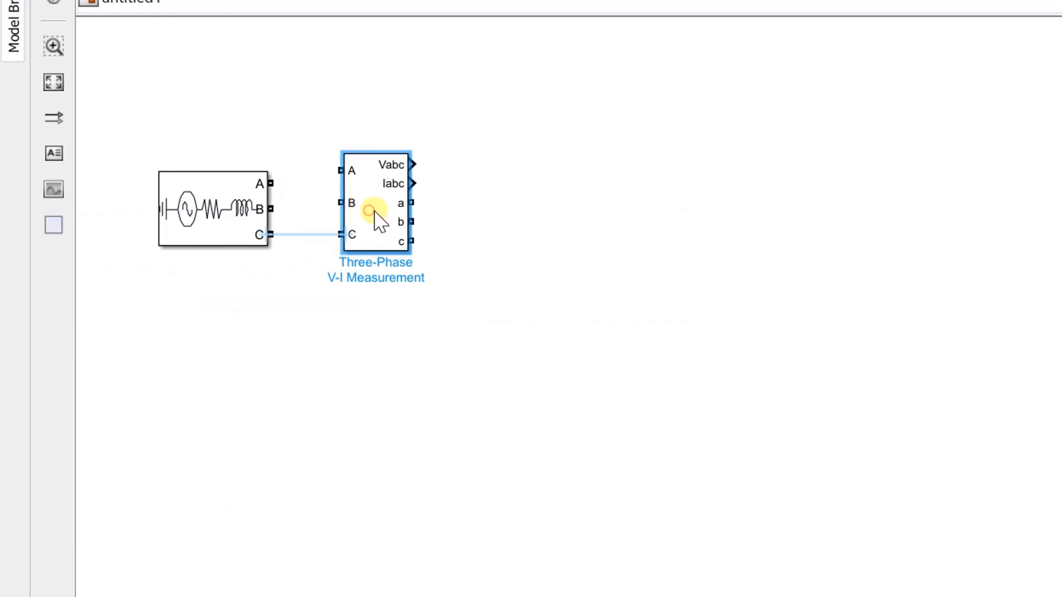
# Step: Configure the V-I measurement block to output voltage through the signal label Vabc and set current measurement to no
pyautogui.doubleClick(381, 213)
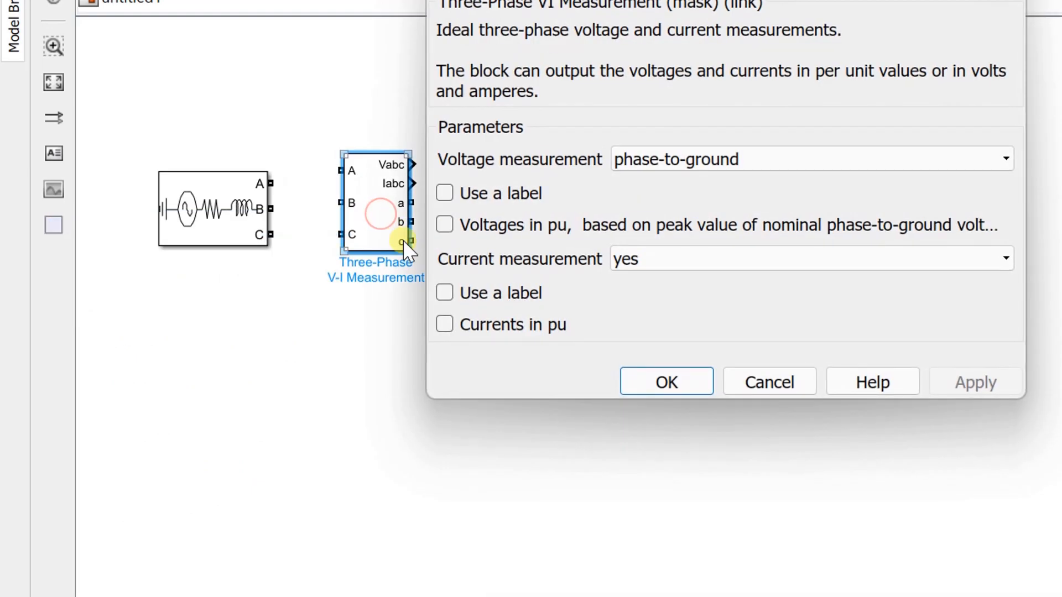
pyautogui.click(497, 199)
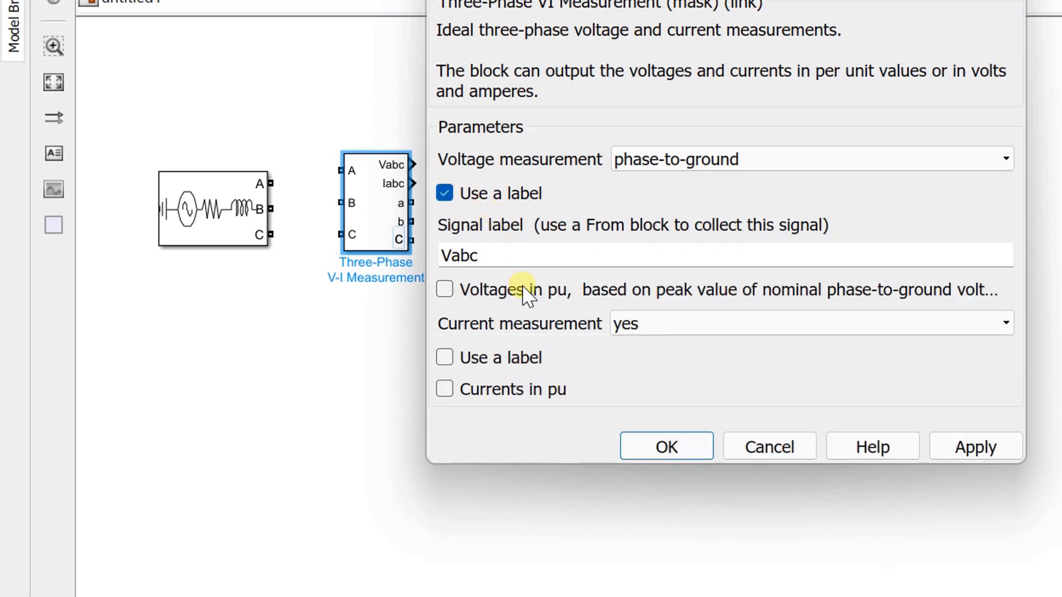
pyautogui.click(643, 334)
pyautogui.click(636, 348)
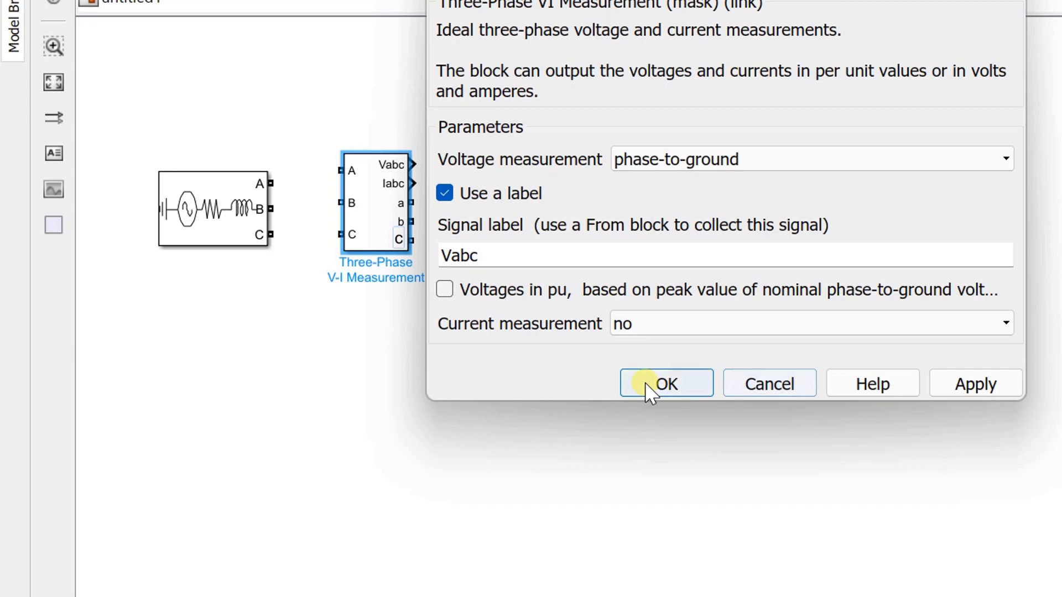
pyautogui.click(653, 382)
# Step: Align the V-I measurement block with the source and connect phases A, B and C between them
pyautogui.moveTo(380, 225); pyautogui.dragTo(365, 236)
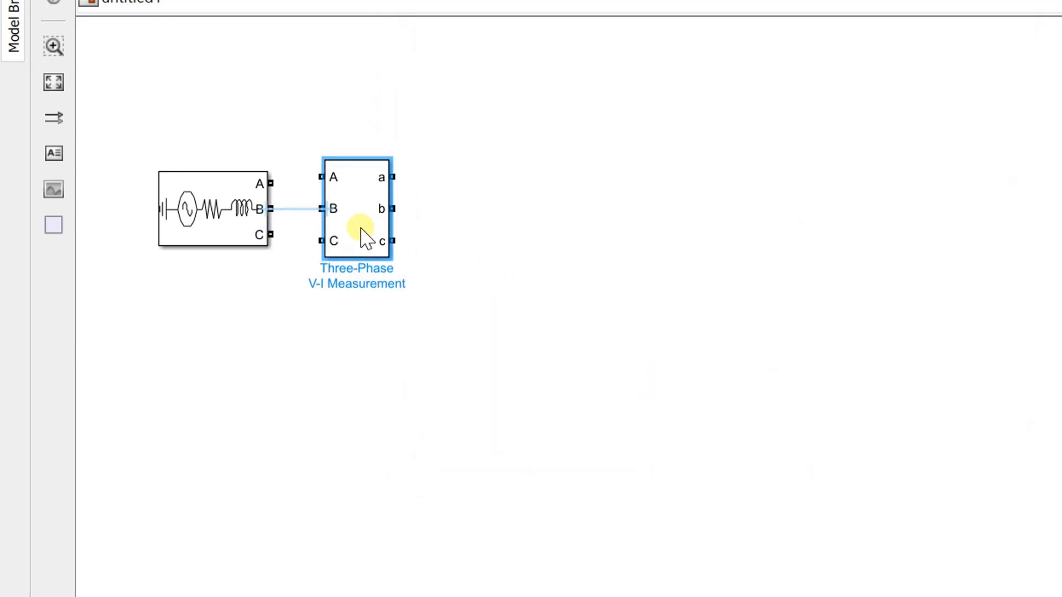
pyautogui.moveTo(274, 183); pyautogui.dragTo(328, 177)
pyautogui.moveTo(275, 230); pyautogui.dragTo(331, 229)
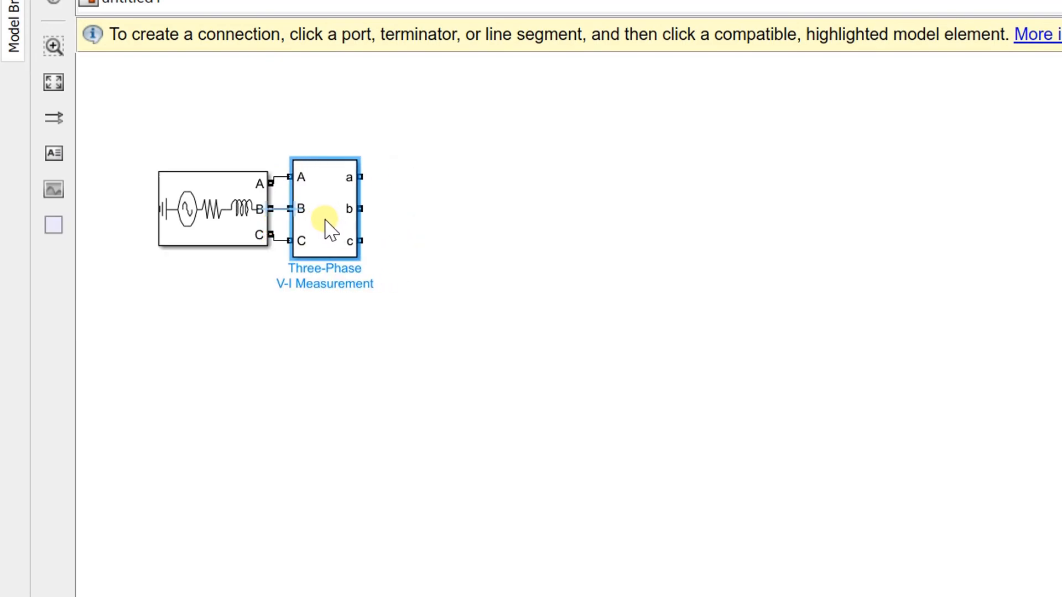
# Step: Add a Series RLC Branch block and place it level with output a of the V-I measurement block
pyautogui.doubleClick(427, 224)
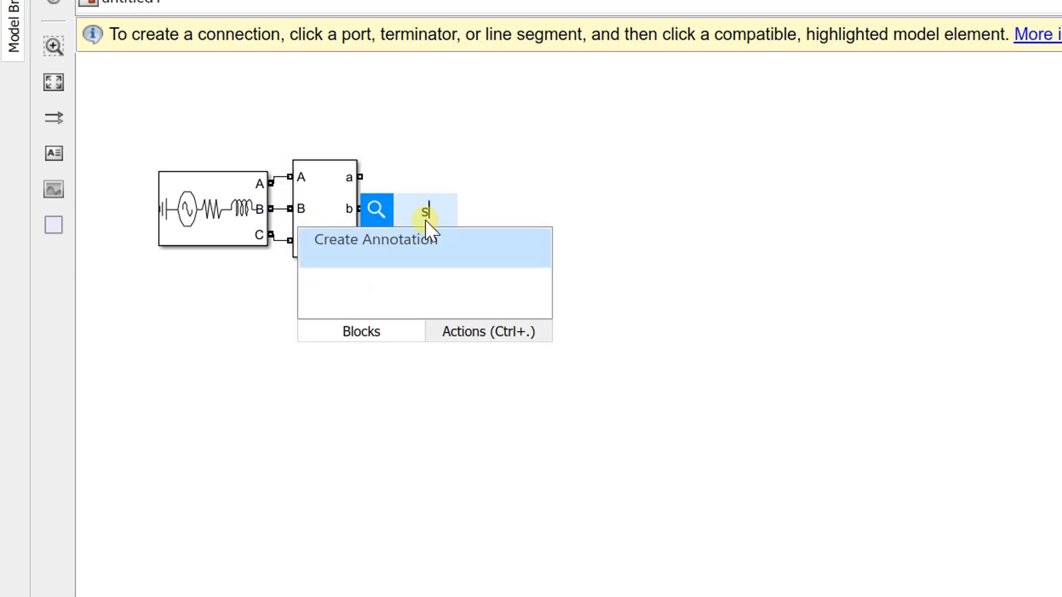
pyautogui.write('series rlc')
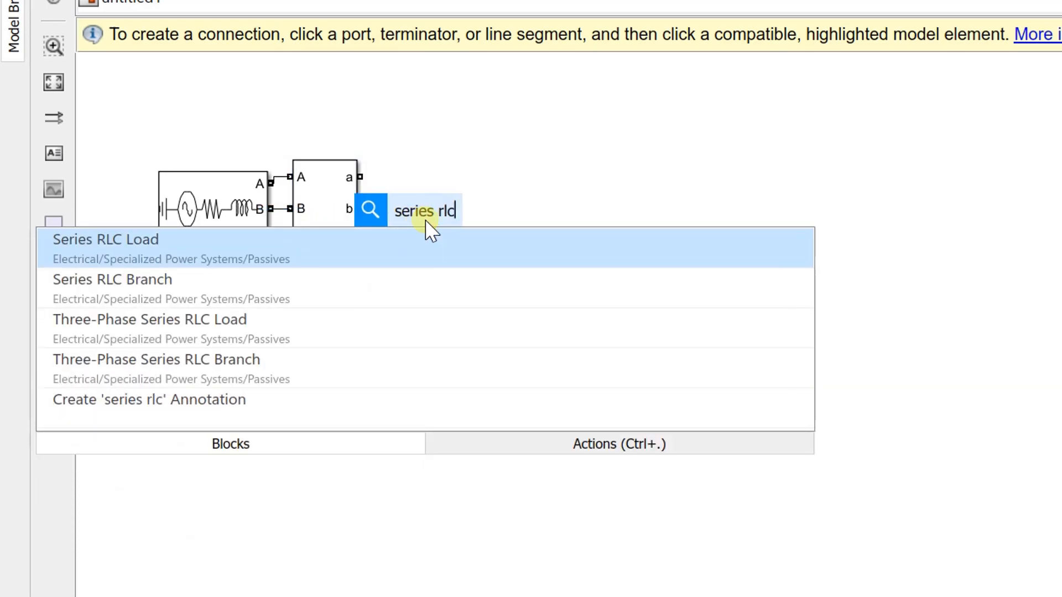
pyautogui.write(' branch')
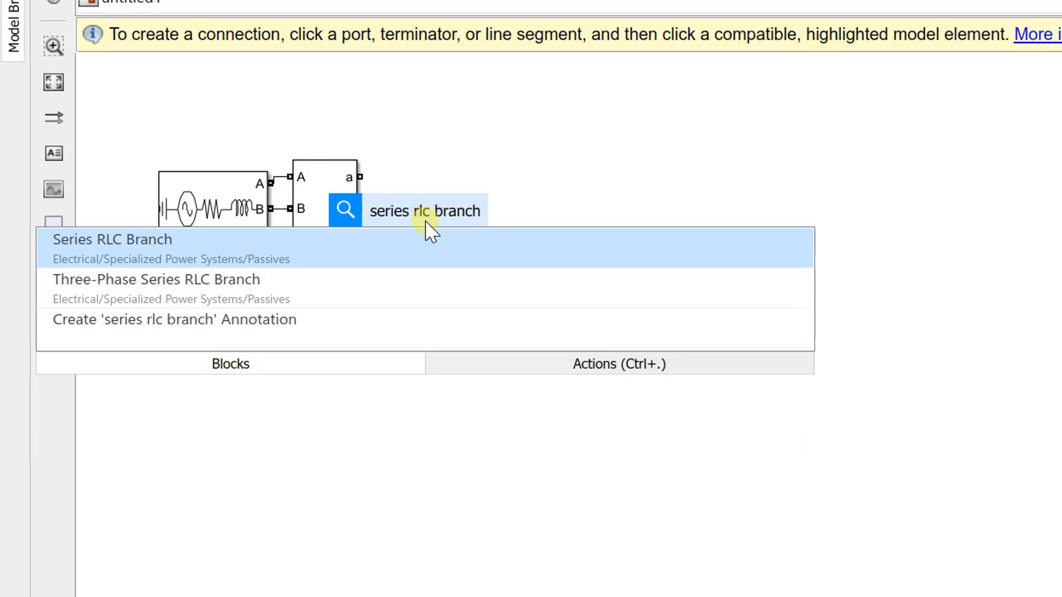
pyautogui.click(422, 263)
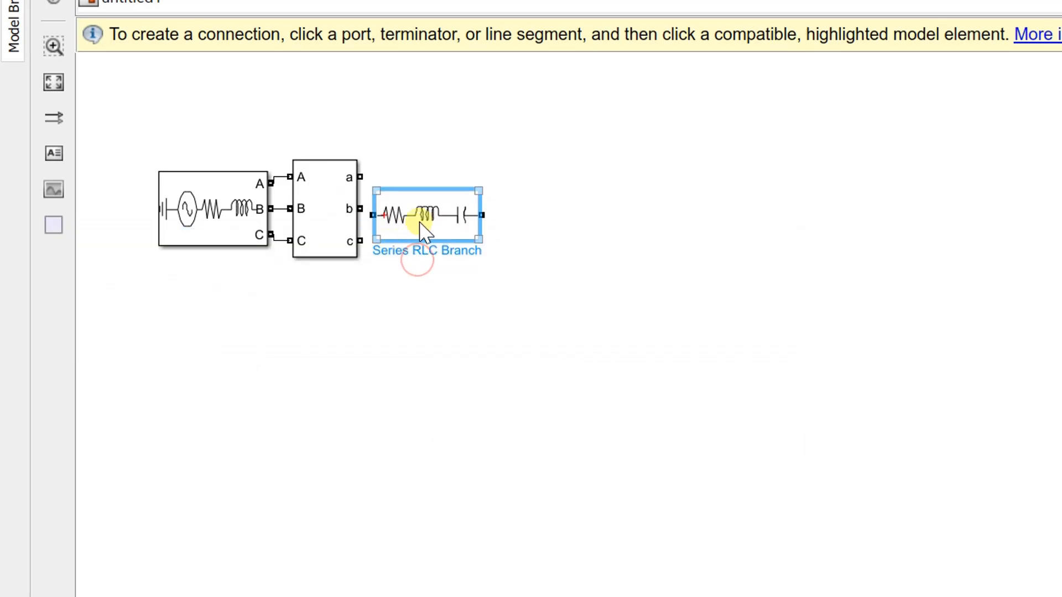
pyautogui.moveTo(420, 219); pyautogui.dragTo(448, 176)
# Step: Set the series branch to type L with an inductance of 5e-3 H
pyautogui.doubleClick(449, 192)
pyautogui.click(695, 78)
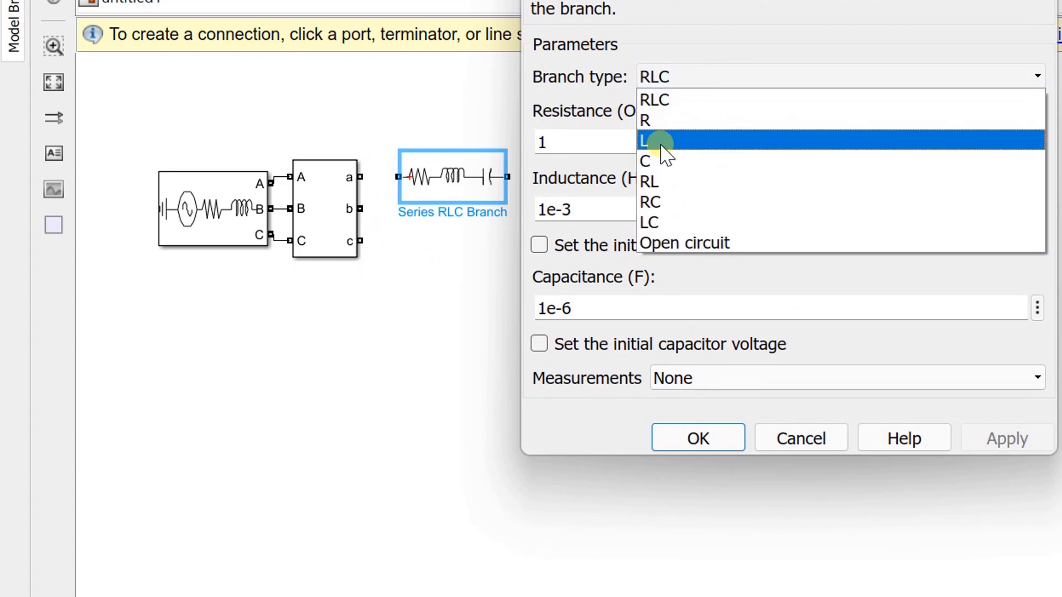
pyautogui.click(666, 145)
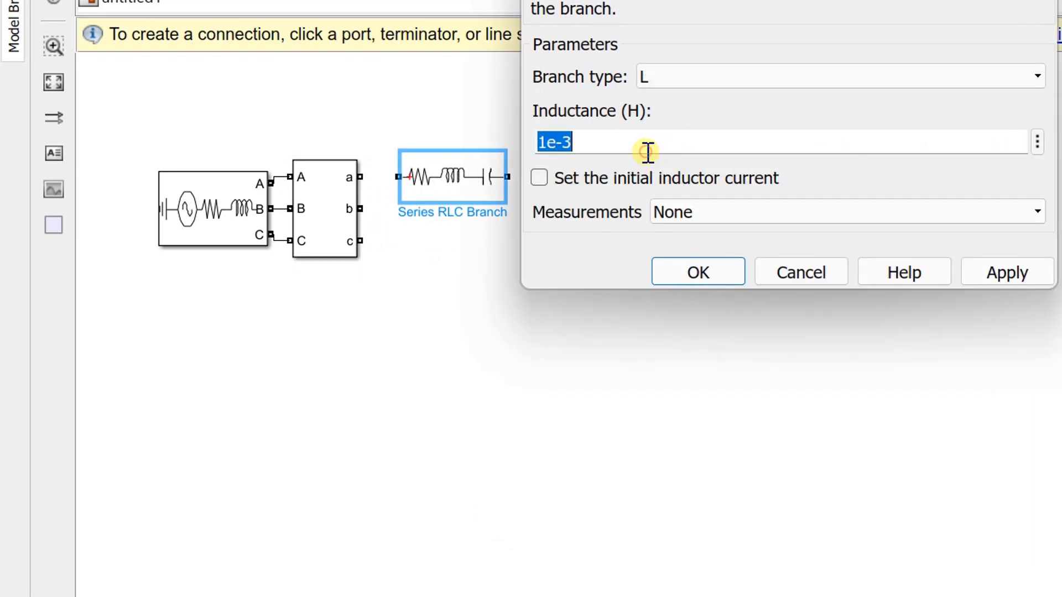
pyautogui.write('5')
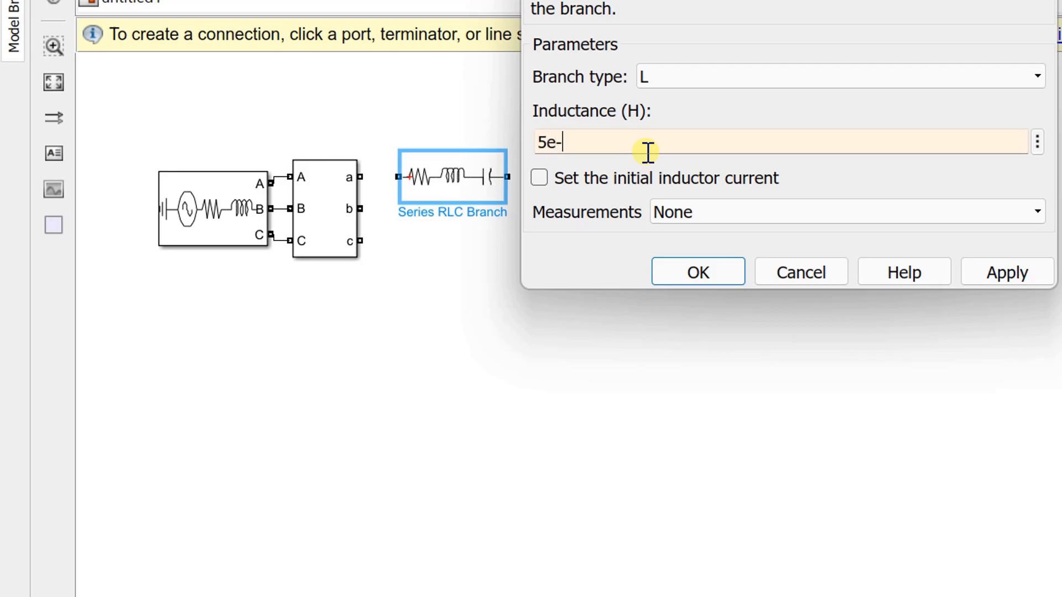
pyautogui.click(688, 273)
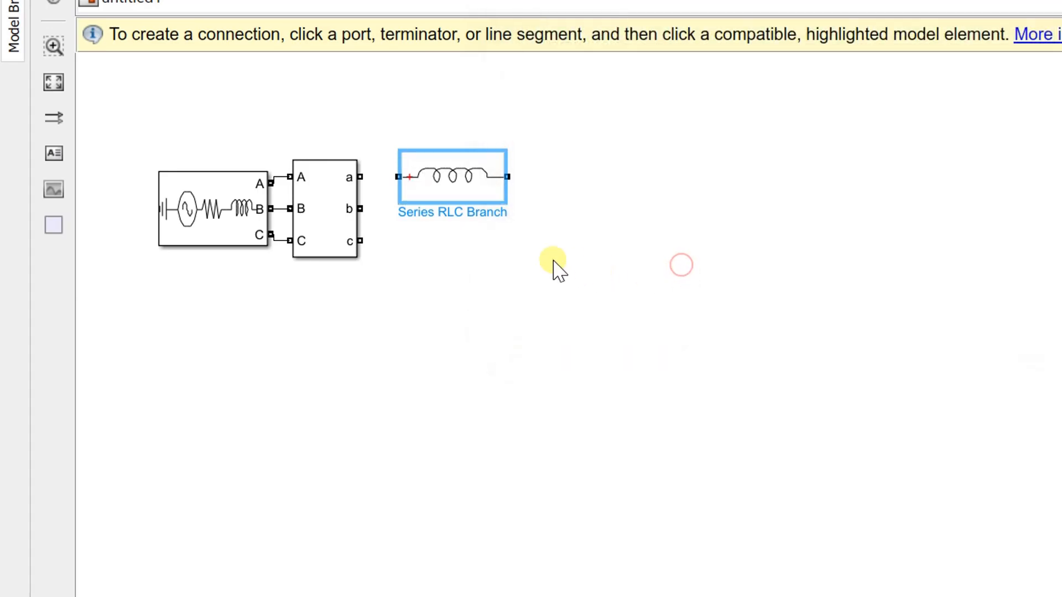
# Step: Duplicate the inductor so one connects to each measurement output a, b and c, with a spare copy placed below
pyautogui.moveTo(464, 204); pyautogui.dragTo(463, 254)
pyautogui.moveTo(566, 309); pyautogui.dragTo(521, 315)
pyautogui.click(472, 303)
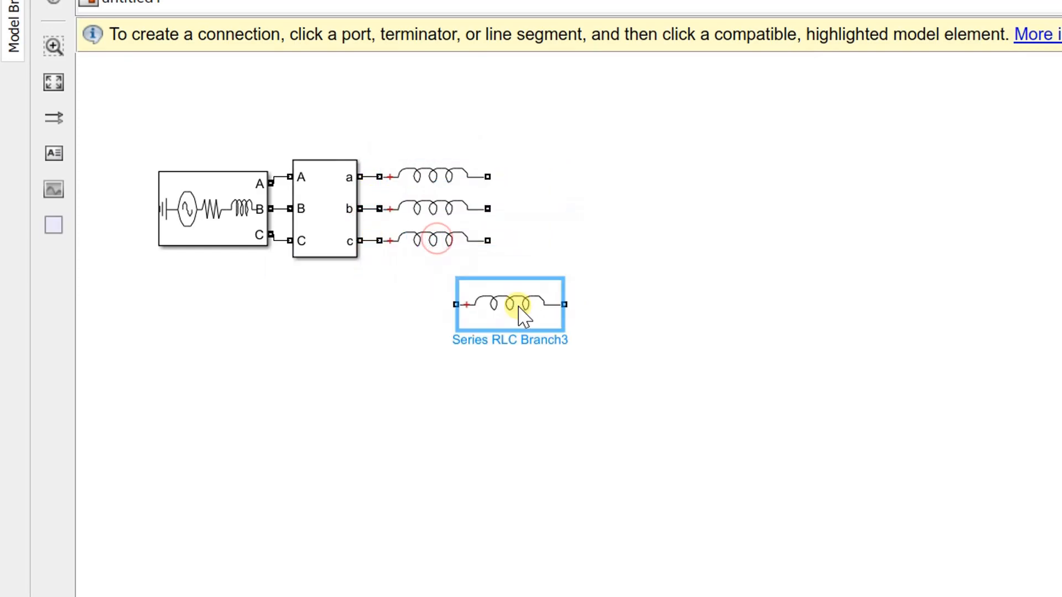
# Step: Change the spare inductor copy to branch type C and enter 30 for its capacitance
pyautogui.doubleClick(521, 307)
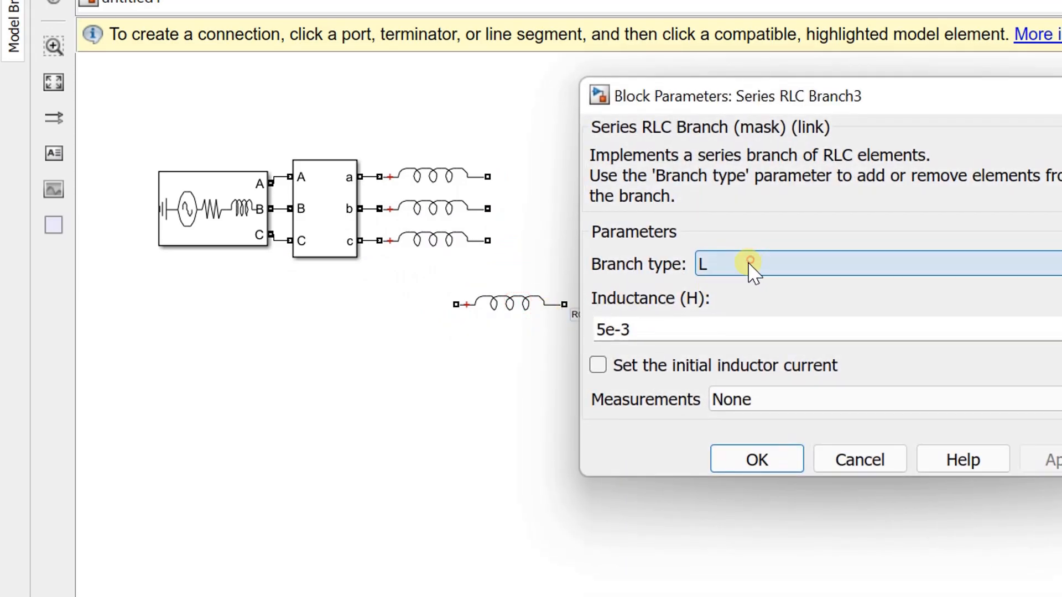
pyautogui.click(753, 267)
pyautogui.click(708, 328)
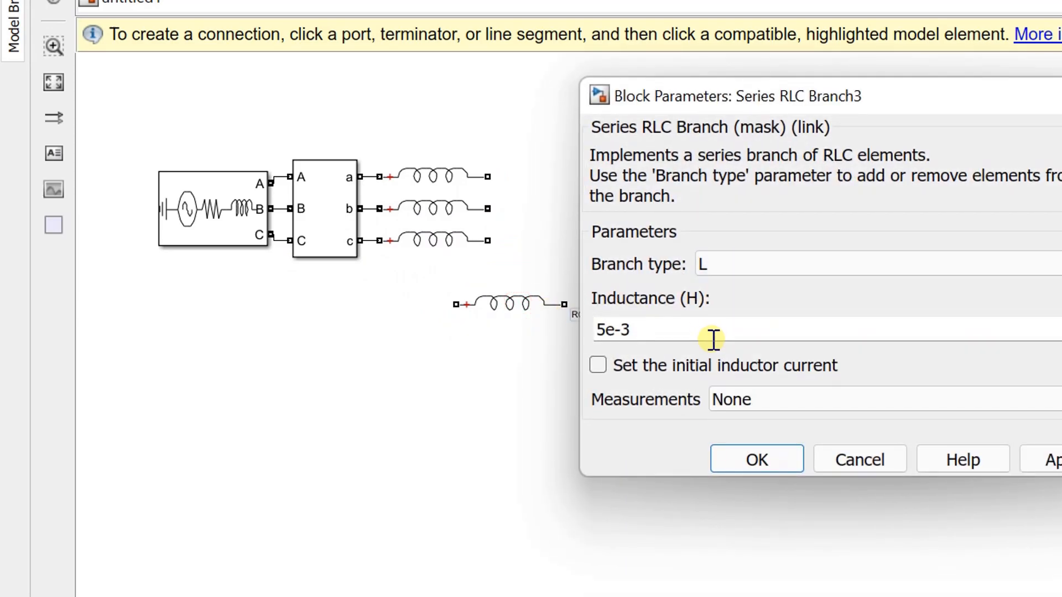
pyautogui.click(711, 271)
pyautogui.click(704, 348)
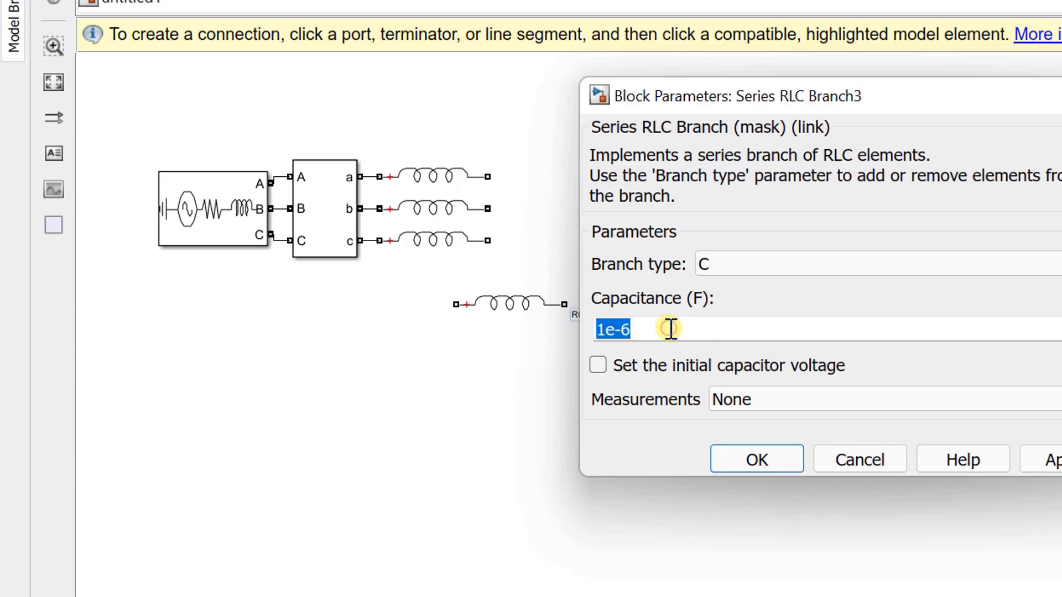
pyautogui.write('30')
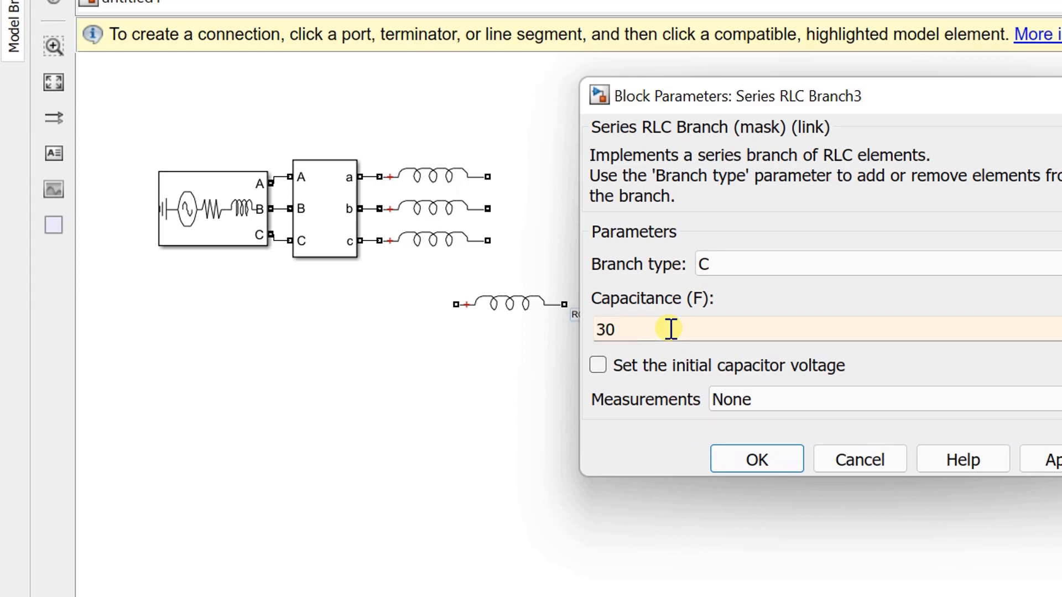
pyautogui.click(726, 460)
# Step: Rotate the capacitor to vertical and duplicate it to form three parallel capacitors below the inductor outputs
pyautogui.click(528, 318)
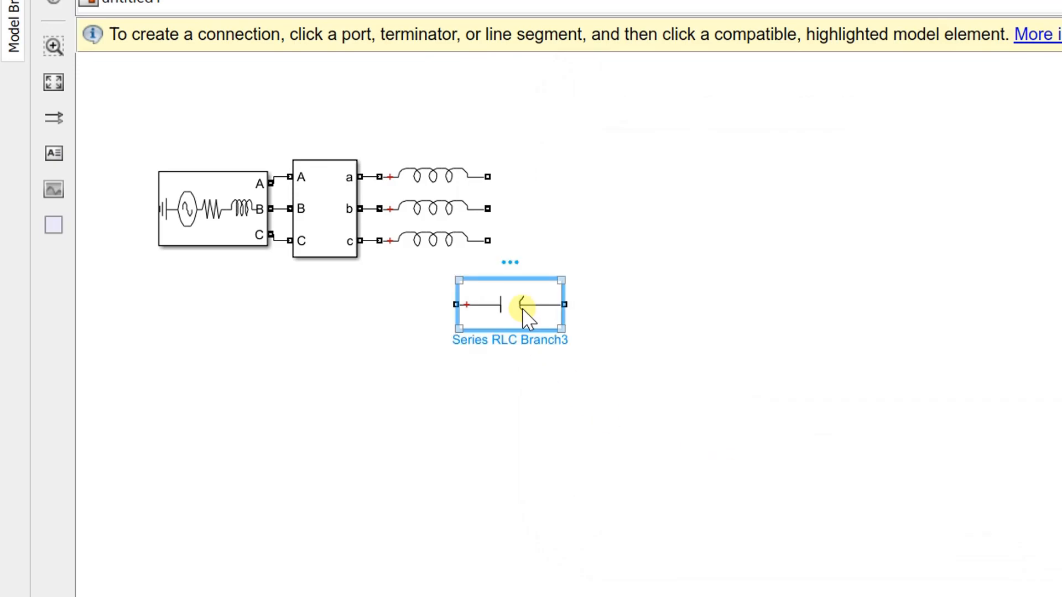
pyautogui.hotkey('ctrl', 'r')
pyautogui.moveTo(519, 313); pyautogui.dragTo(538, 351)
pyautogui.moveTo(542, 351); pyautogui.dragTo(599, 349)
pyautogui.click(659, 377)
pyautogui.click(704, 374)
# Step: Join the capacitors' lower terminals at a common node and wire their upper terminals to the three inductor outputs
pyautogui.moveTo(510, 398); pyautogui.dragTo(555, 422)
pyautogui.moveTo(510, 281)
pyautogui.mouseDown()
pyautogui.moveTo(510, 239)
pyautogui.moveTo(487, 181)
pyautogui.moveTo(528, 277)
pyautogui.mouseUp()
pyautogui.moveTo(488, 240); pyautogui.dragTo(600, 288)
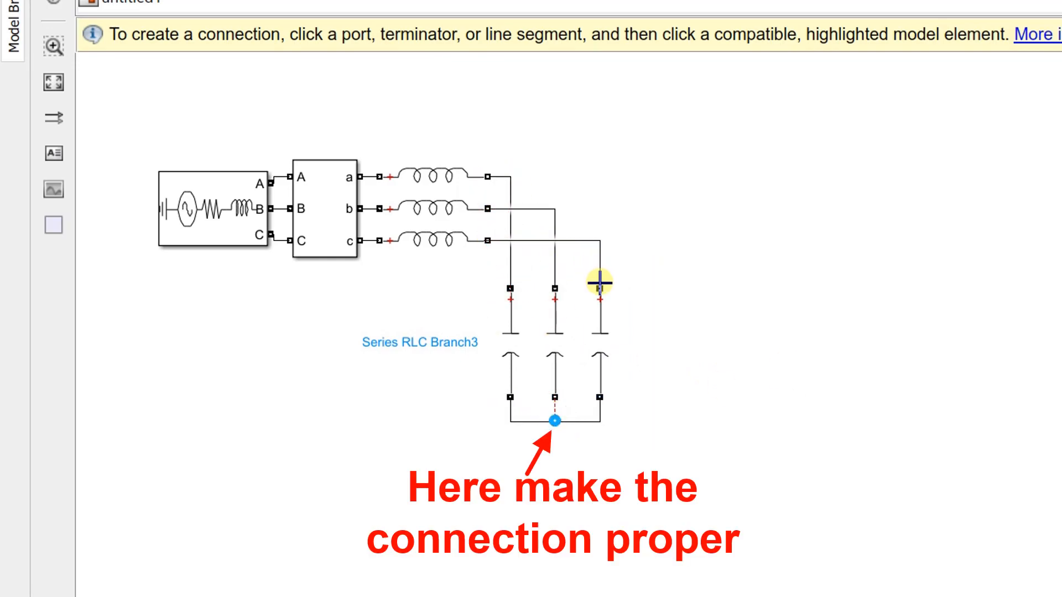
# Step: Copy the three inductors past the capacitor branches and connect each copy to its phase line
pyautogui.moveTo(457, 181); pyautogui.dragTo(669, 239)
pyautogui.moveTo(613, 184); pyautogui.dragTo(515, 187)
pyautogui.hotkey('ctrl', 'z')
pyautogui.moveTo(609, 177); pyautogui.dragTo(511, 177)
pyautogui.moveTo(609, 209); pyautogui.dragTo(555, 209)
pyautogui.moveTo(609, 241); pyautogui.dragTo(595, 241)
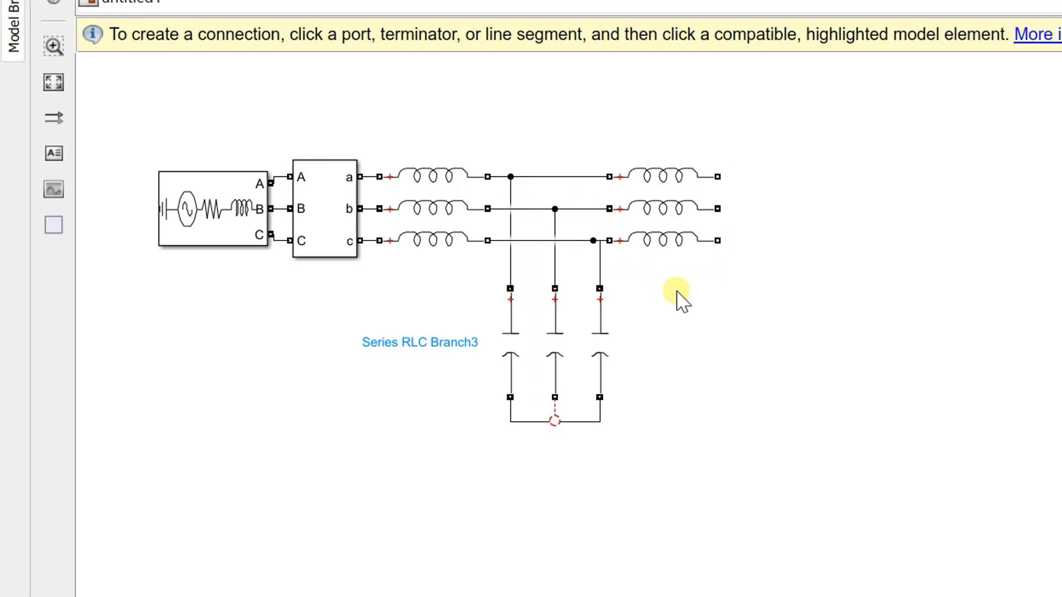
# Step: Add a Current Measurement block in line with the output of phase a's second inductor
pyautogui.doubleClick(816, 205)
pyautogui.write('Curr')
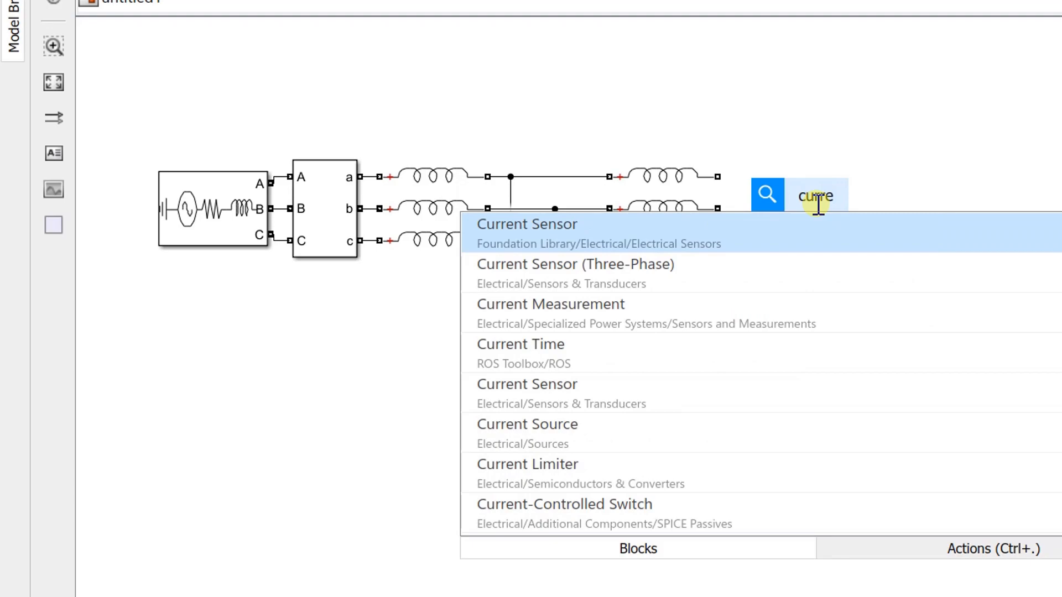
pyautogui.write('ent meas')
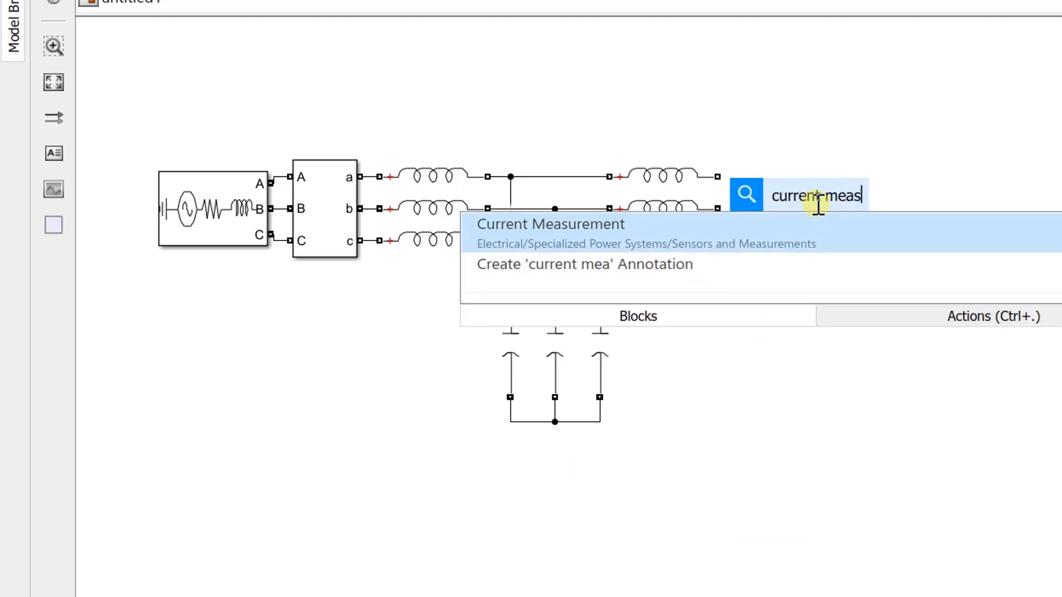
pyautogui.click(806, 223)
pyautogui.moveTo(822, 207); pyautogui.dragTo(794, 185)
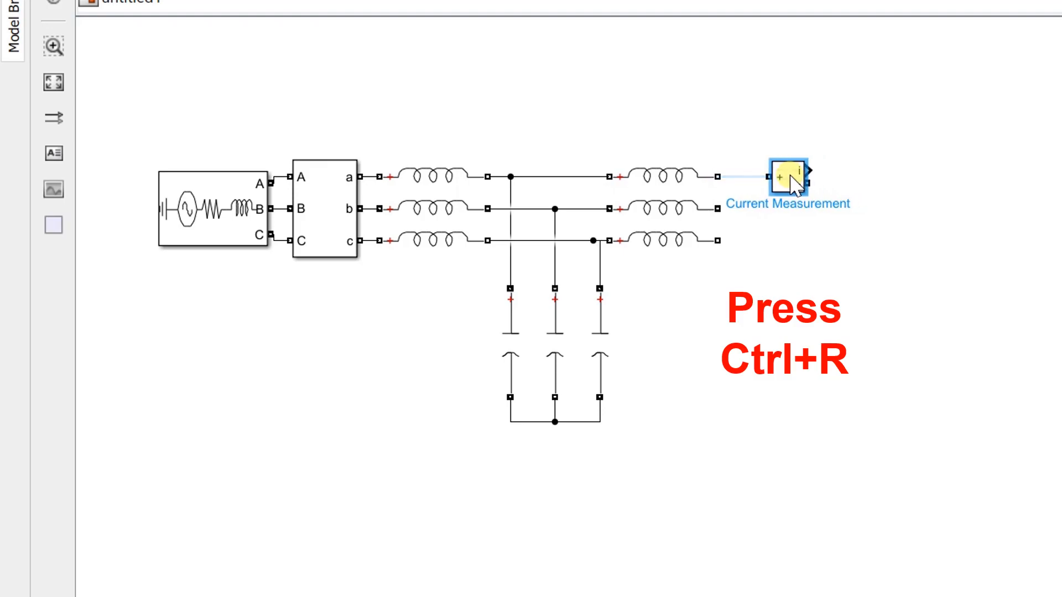
# Step: Rotate the Current Measurement block by 180 degrees, keeping it beside phase a's second inductor
pyautogui.hotkey('ctrl', 'r')
pyautogui.hotkey('ctrl', 'r')
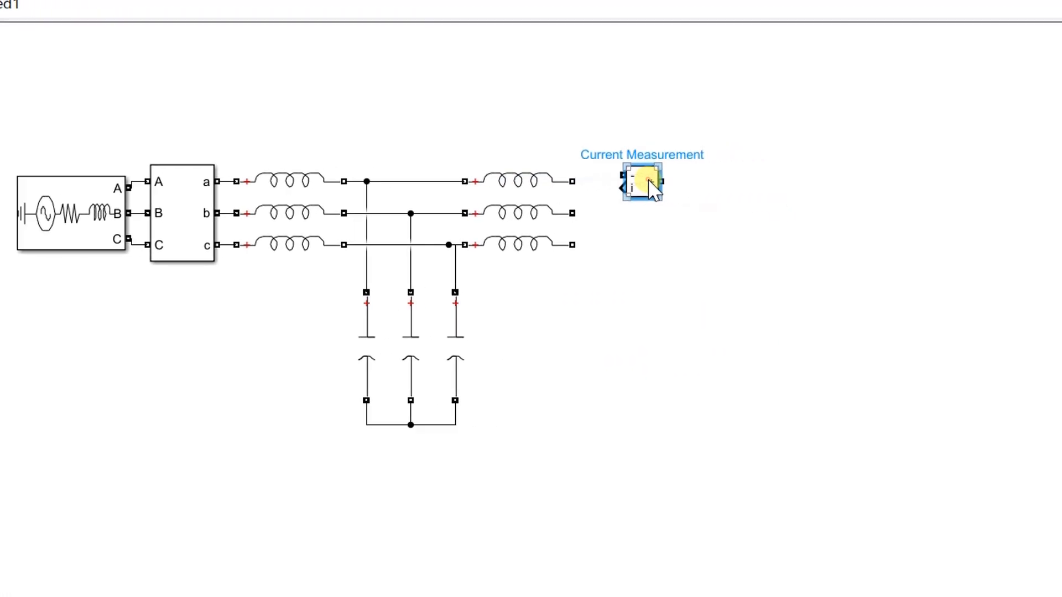
pyautogui.moveTo(386, 183); pyautogui.dragTo(381, 185)
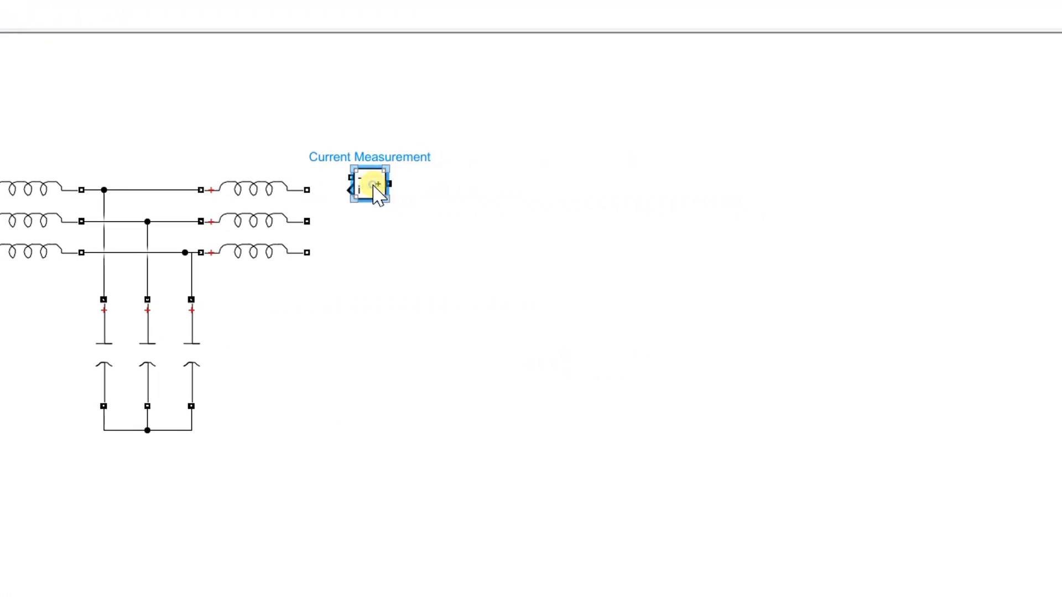
# Step: Flip the Current Measurement block beside phase a's second inductor up-down
pyautogui.rightClick(374, 186)
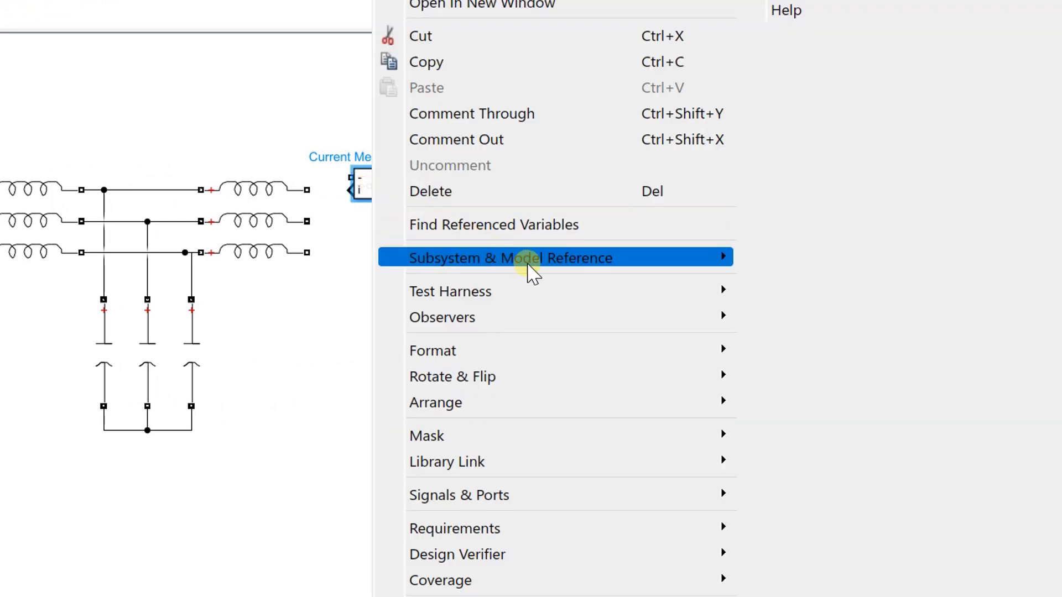
pyautogui.moveTo(718, 382)
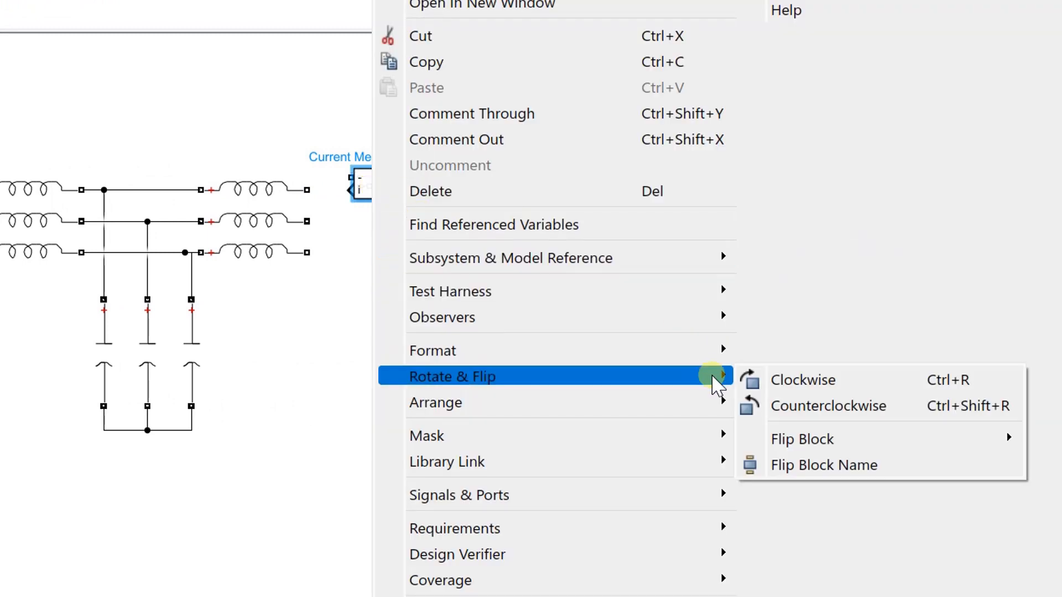
pyautogui.moveTo(795, 441)
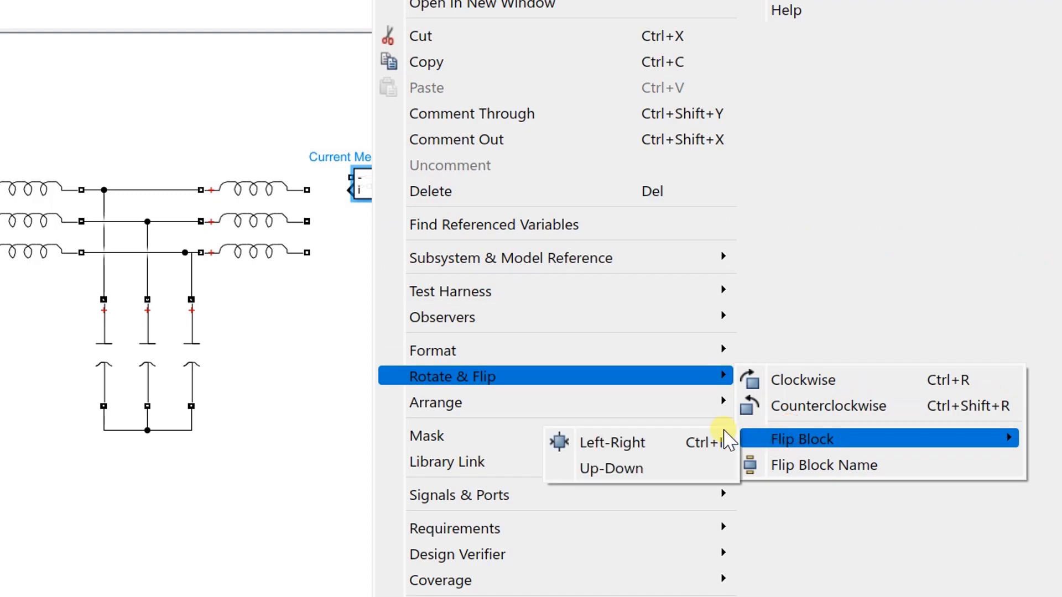
pyautogui.click(656, 461)
# Step: Connect the Current Measurement block to phase a's inductor and copy it for phases b and c, each wired to its inductor output
pyautogui.moveTo(370, 187); pyautogui.dragTo(344, 251)
pyautogui.click(321, 191)
pyautogui.click(327, 251)
pyautogui.moveTo(391, 275); pyautogui.dragTo(346, 183)
pyautogui.moveTo(349, 253); pyautogui.dragTo(367, 254)
pyautogui.click(356, 300)
# Step: Add a Goto block above the second inductors and rotate it by 180 degrees
pyautogui.doubleClick(276, 94)
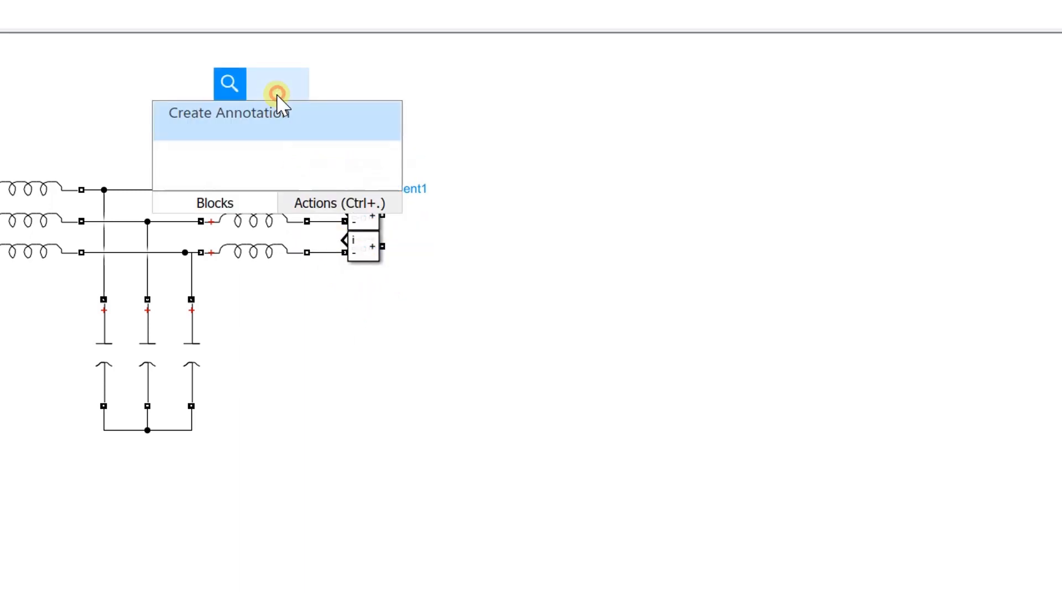
pyautogui.write('goto')
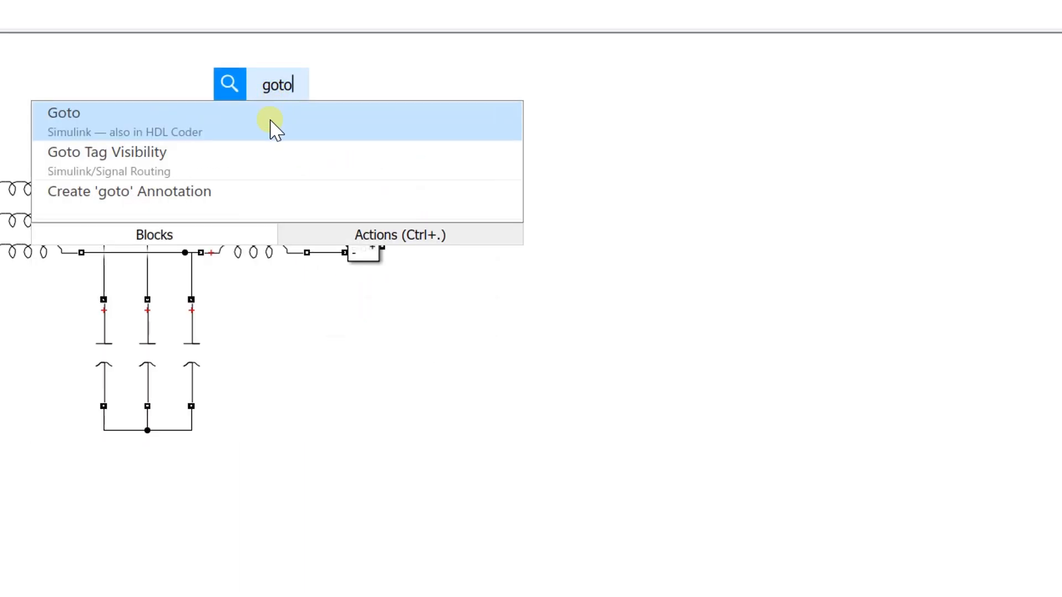
pyautogui.click(270, 121)
pyautogui.click(309, 146)
pyautogui.click(286, 117)
pyautogui.hotkey('ctrl', 'r')
pyautogui.hotkey('ctrl', 'r')
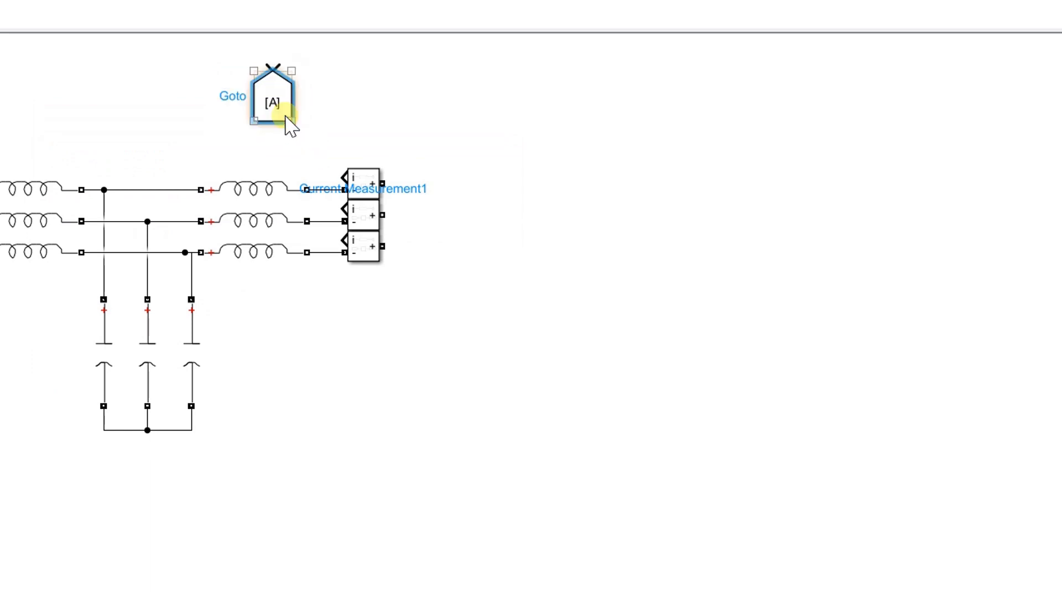
# Step: Set the Goto block's tag to IR
pyautogui.doubleClick(272, 114)
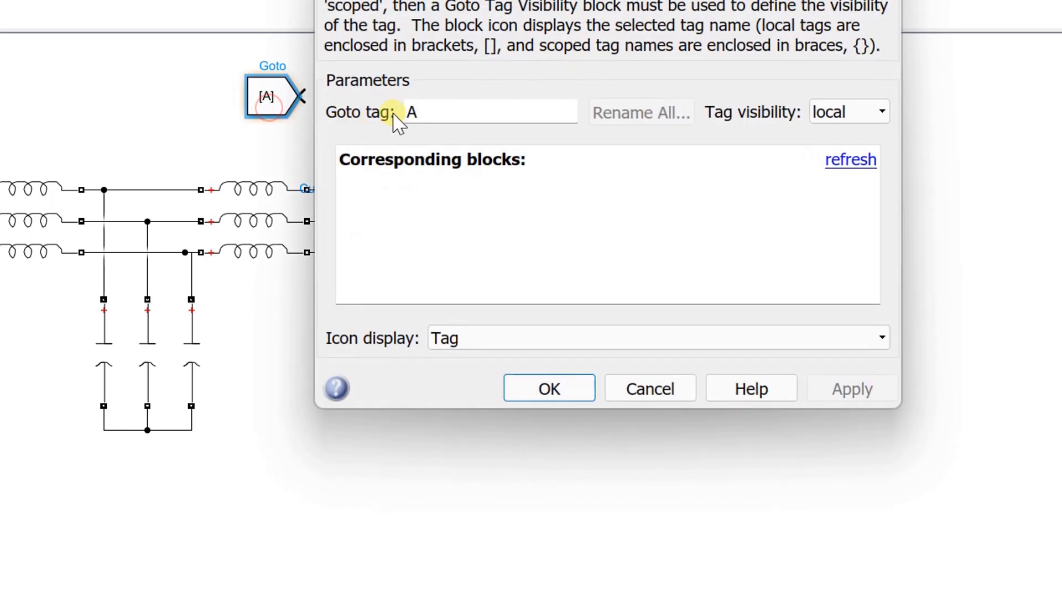
pyautogui.write('I')
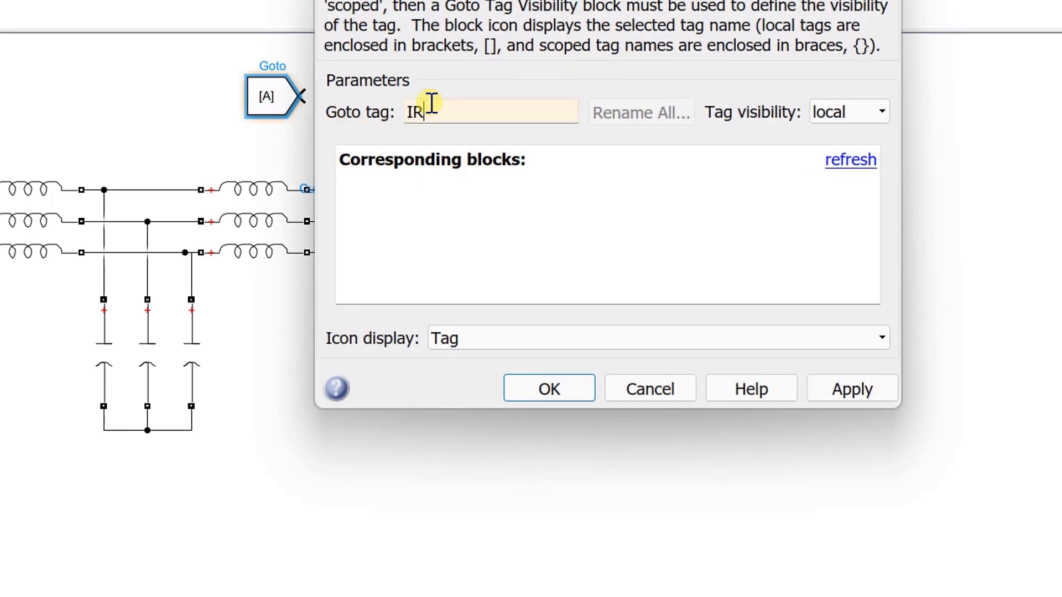
pyautogui.write('R')
pyautogui.click(548, 391)
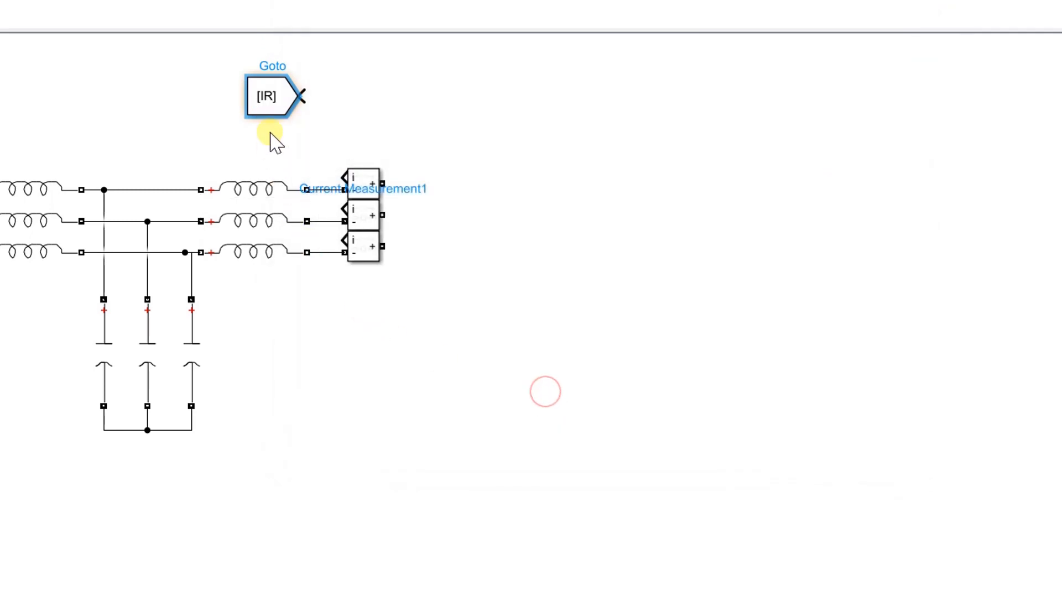
# Step: Shrink the IR Goto block, place it near the current measurements and stack two copies directly beneath it
pyautogui.moveTo(248, 118); pyautogui.dragTo(281, 126)
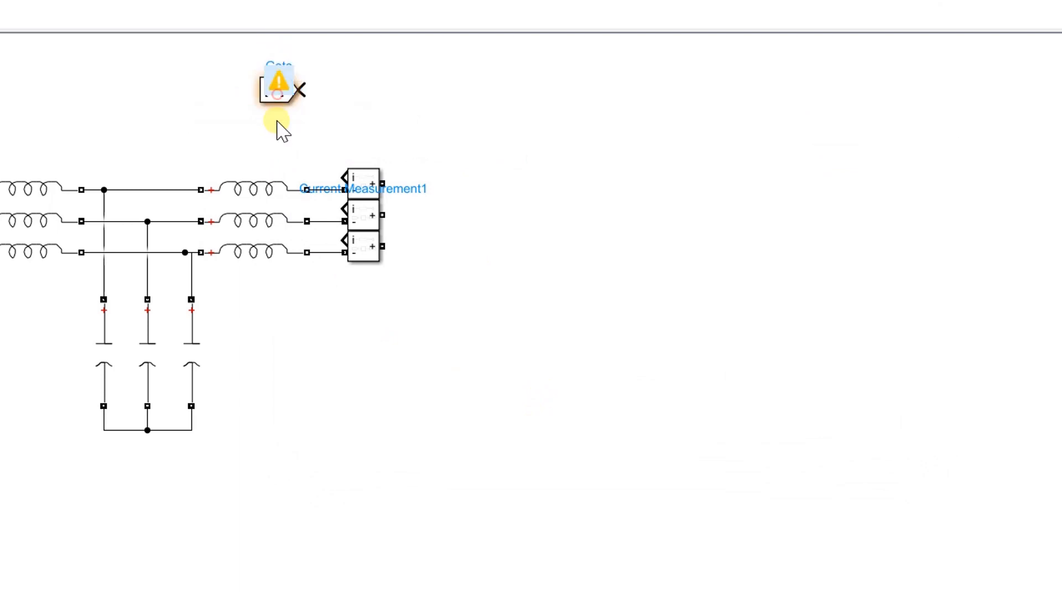
pyautogui.moveTo(277, 89); pyautogui.dragTo(306, 129)
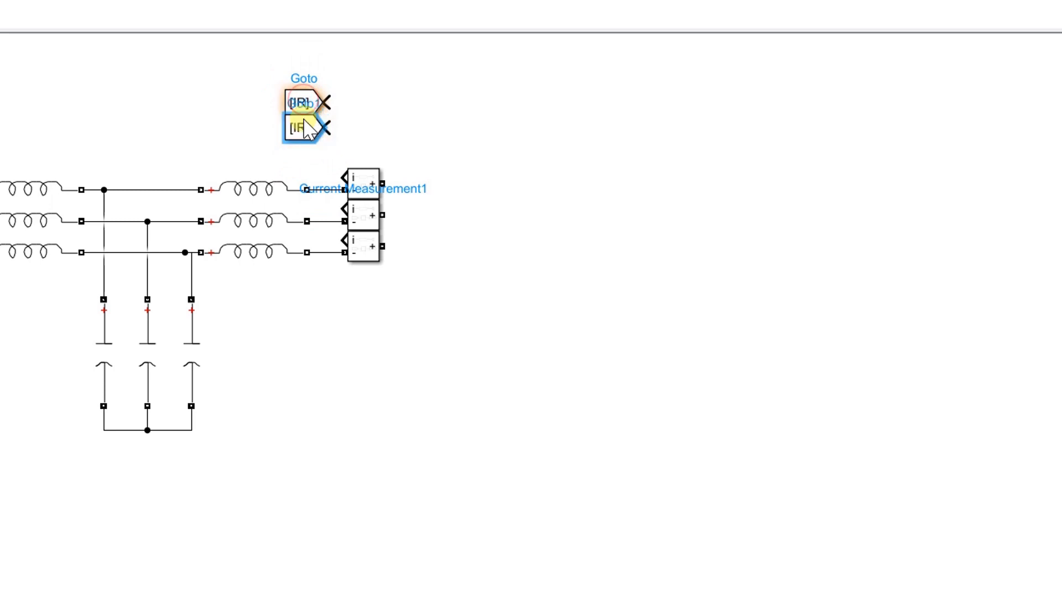
pyautogui.click(307, 152)
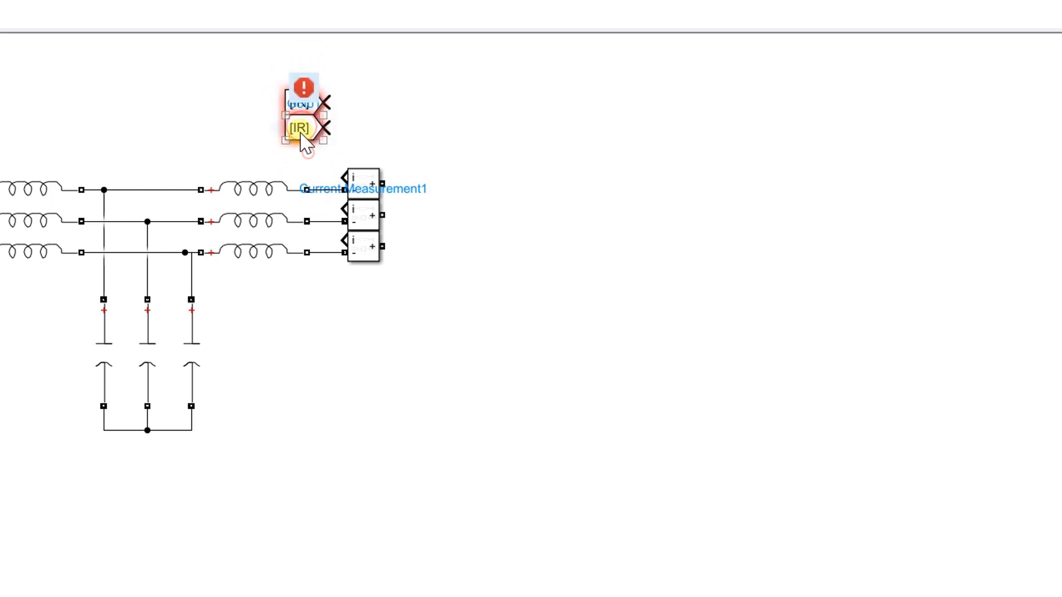
pyautogui.moveTo(300, 130); pyautogui.dragTo(301, 154)
pyautogui.click(386, 127)
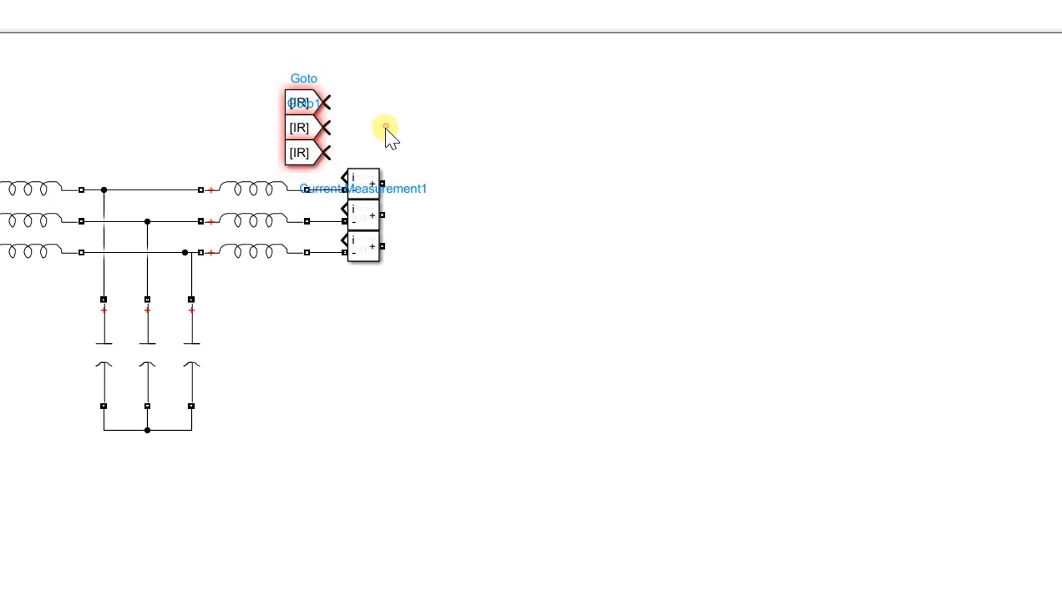
# Step: Change the tag of the middle Goto block in the stack to IY
pyautogui.doubleClick(308, 133)
pyautogui.doubleClick(497, 112)
pyautogui.press('BackSpace')
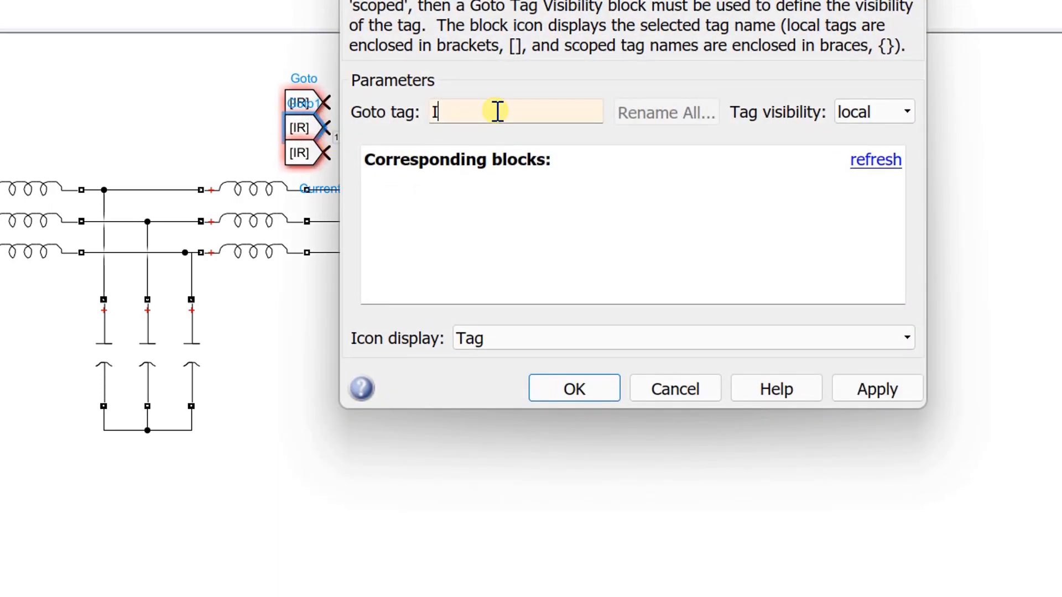
pyautogui.click(543, 386)
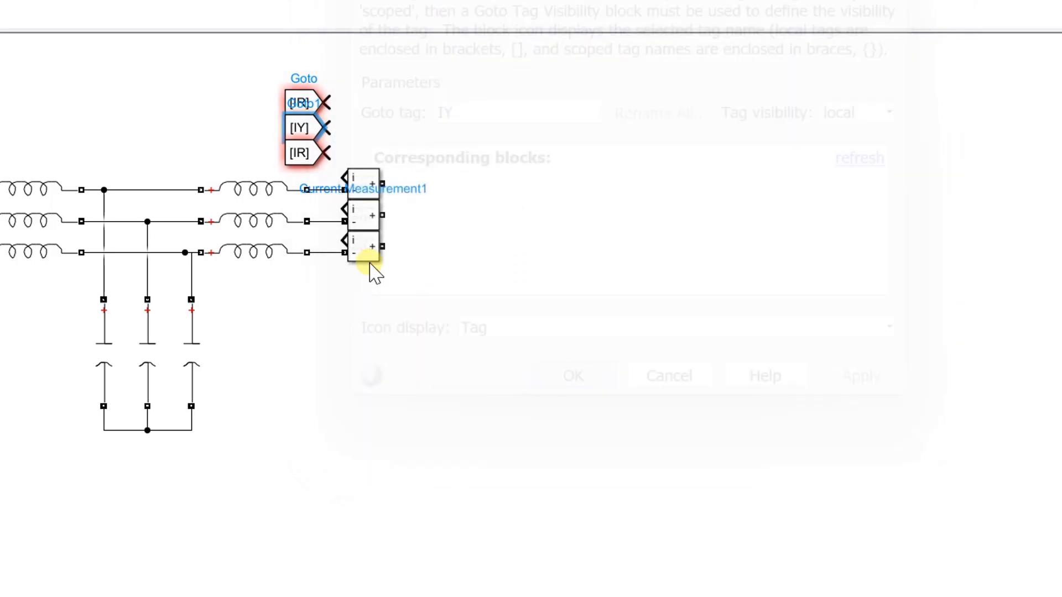
# Step: Change the tag of the lowest Goto block in the stack to IB
pyautogui.doubleClick(302, 158)
pyautogui.doubleClick(483, 113)
pyautogui.write('I')
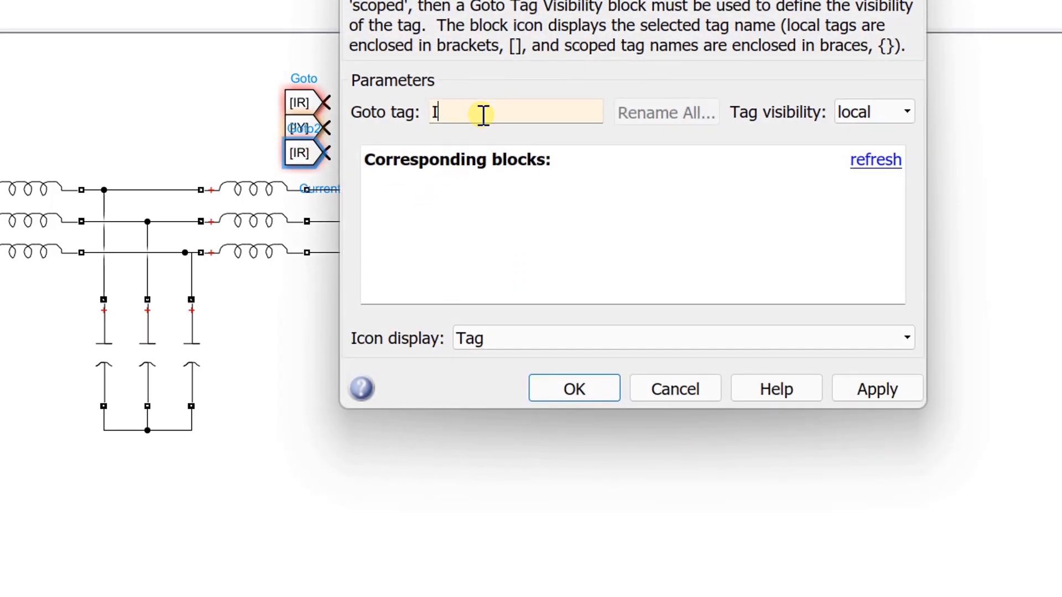
pyautogui.write('B')
pyautogui.click(575, 388)
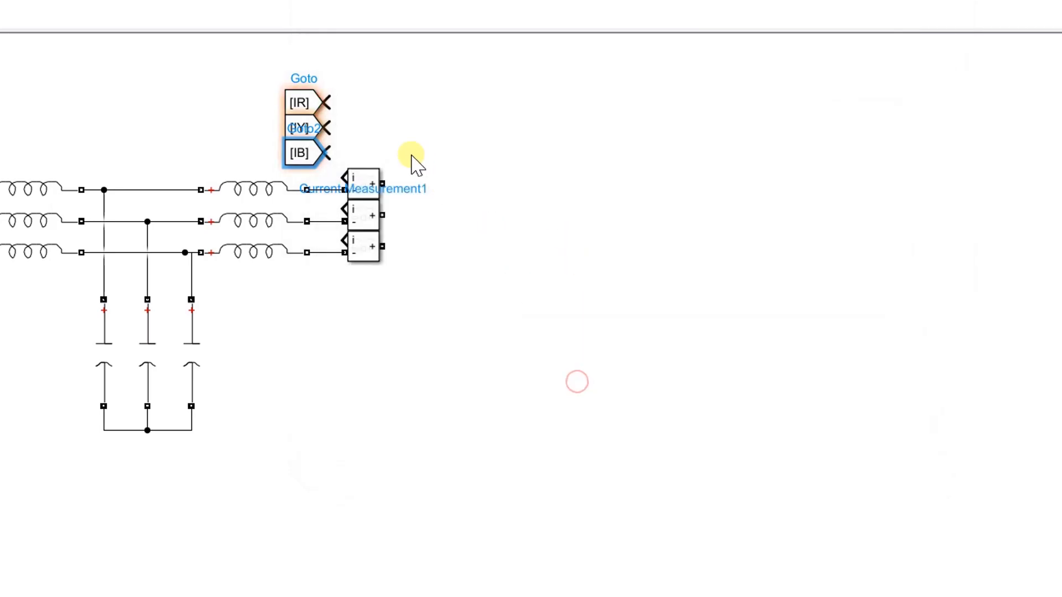
# Step: Wire the current outputs of the three Current Measurement blocks to the IR, IY and IB Goto blocks
pyautogui.moveTo(365, 149); pyautogui.dragTo(401, 255)
pyautogui.click(448, 119)
pyautogui.moveTo(380, 172); pyautogui.dragTo(338, 114)
pyautogui.moveTo(377, 205); pyautogui.dragTo(334, 127)
pyautogui.moveTo(377, 238); pyautogui.dragTo(332, 155)
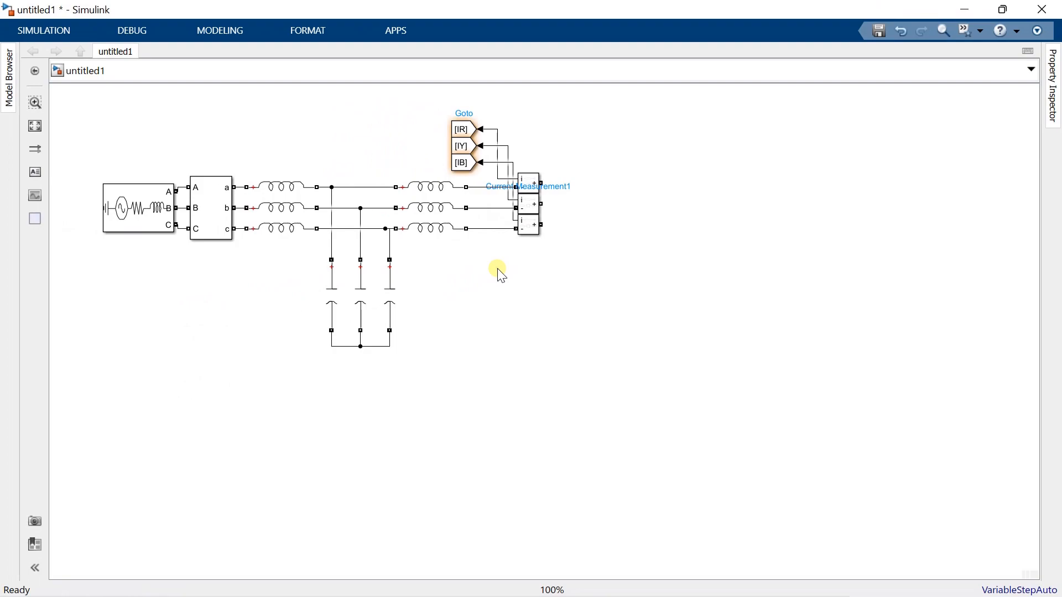
# Step: Add an IGBT/Diode block in the empty area beyond the filter and turn off its measurement port
pyautogui.doubleClick(612, 370)
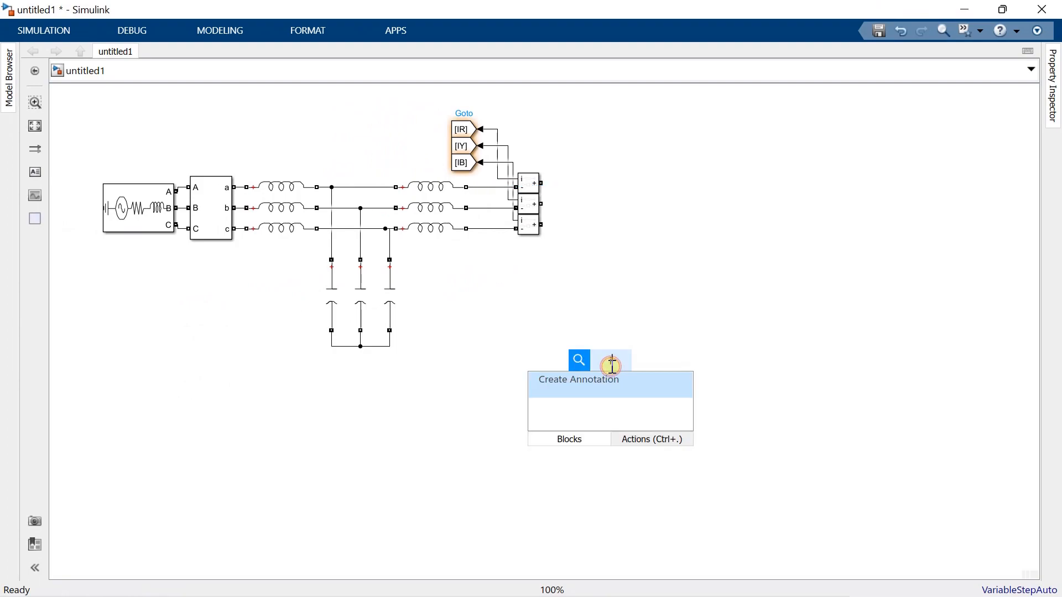
pyautogui.write('igb')
pyautogui.write('t')
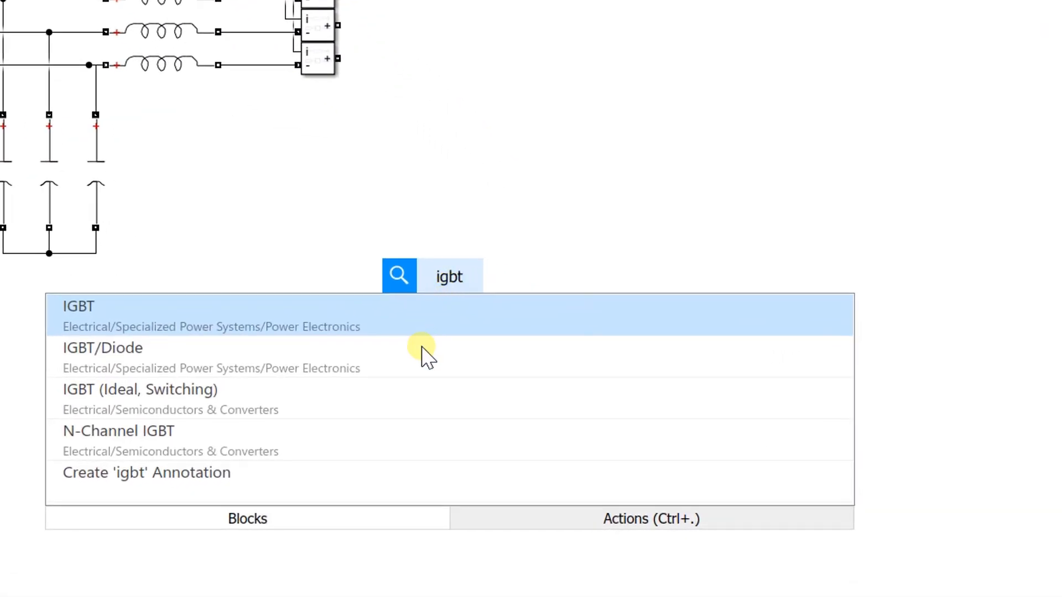
pyautogui.click(428, 357)
pyautogui.doubleClick(459, 287)
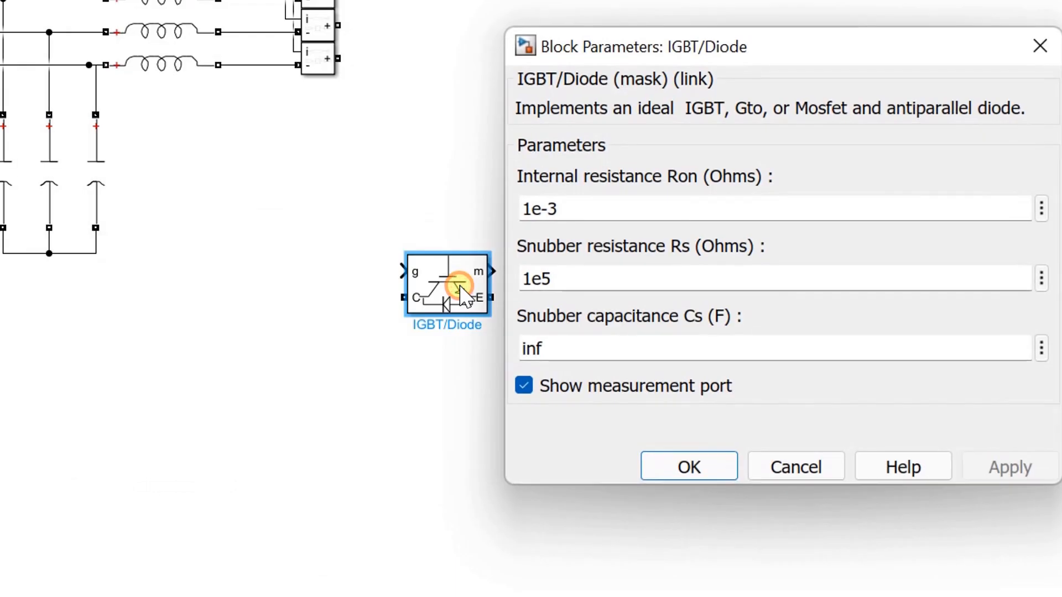
pyautogui.click(549, 387)
pyautogui.click(671, 465)
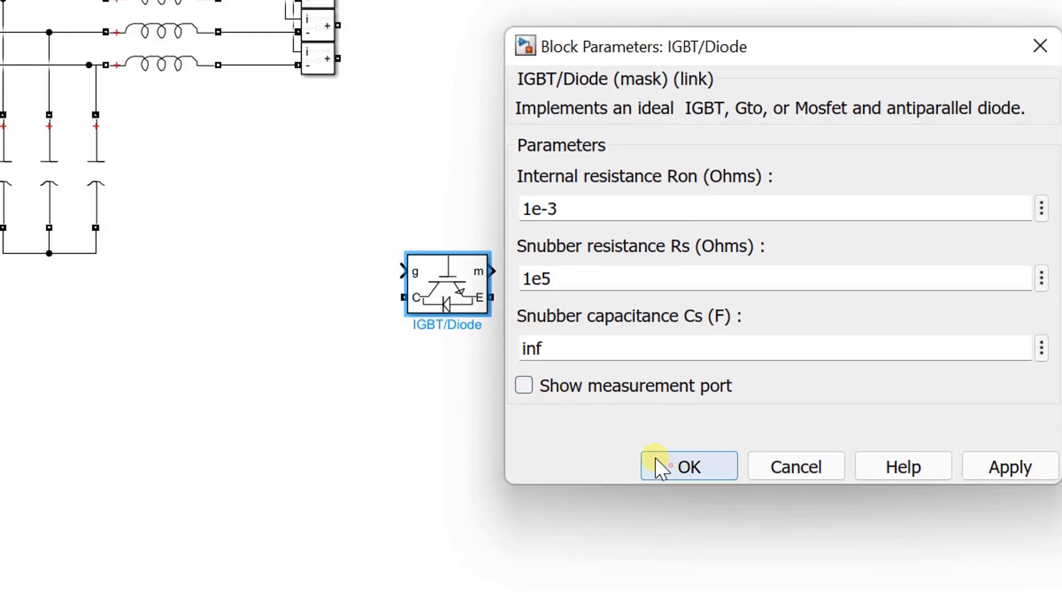
# Step: Rotate the IGBT/Diode block clockwise and copy it into an upper and a lower row of three
pyautogui.click(424, 281)
pyautogui.hotkey('ctrl', 'r')
pyautogui.moveTo(439, 284); pyautogui.dragTo(441, 224)
pyautogui.moveTo(443, 224); pyautogui.dragTo(468, 429)
pyautogui.moveTo(551, 424); pyautogui.dragTo(561, 227)
pyautogui.moveTo(556, 226); pyautogui.dragTo(662, 227)
# Step: Wire the six IGBT/Diode blocks into a three-leg bridge, joining the upper collectors and the lower emitters
pyautogui.moveTo(442, 274); pyautogui.dragTo(440, 382)
pyautogui.moveTo(553, 268); pyautogui.dragTo(553, 387)
pyautogui.moveTo(659, 269)
pyautogui.mouseDown()
pyautogui.moveTo(660, 380)
pyautogui.moveTo(659, 268)
pyautogui.mouseUp()
pyautogui.moveTo(461, 474); pyautogui.dragTo(567, 474)
pyautogui.moveTo(434, 181); pyautogui.dragTo(540, 180)
pyautogui.moveTo(646, 181); pyautogui.dragTo(539, 165)
# Step: Add an In1 inport and wire it to the gate of the first leg's upper IGBT
pyautogui.doubleClick(323, 254)
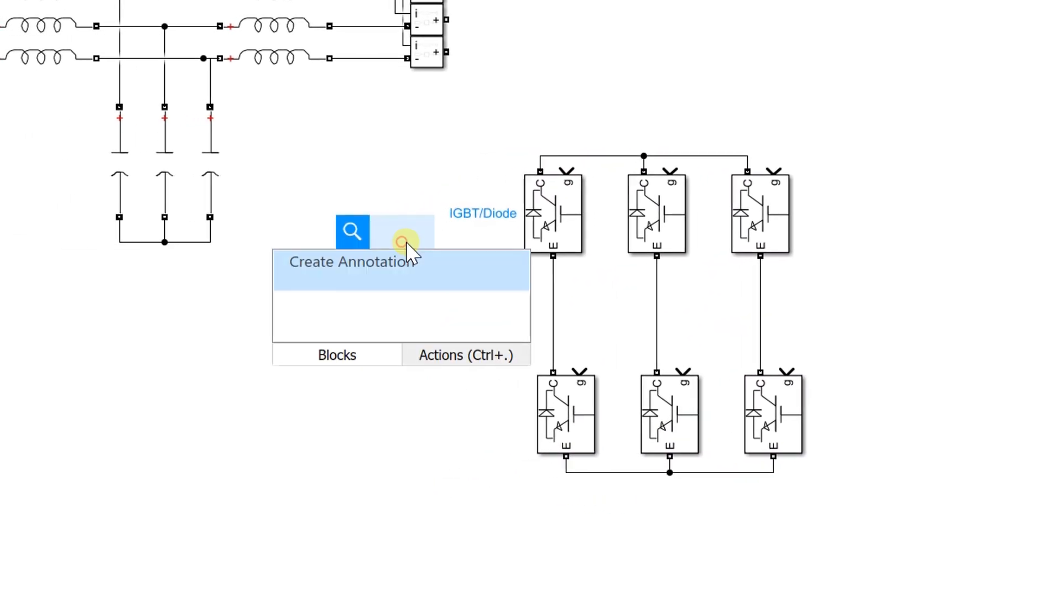
pyautogui.write('in')
pyautogui.click(435, 281)
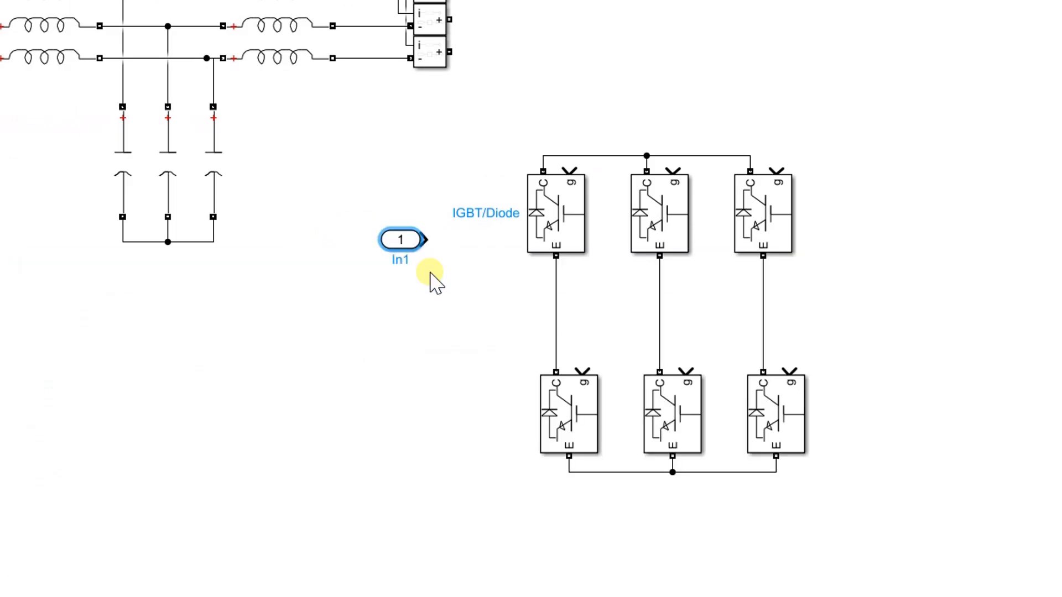
pyautogui.moveTo(403, 244)
pyautogui.mouseDown()
pyautogui.moveTo(465, 154)
pyautogui.moveTo(481, 147)
pyautogui.moveTo(569, 167)
pyautogui.mouseUp()
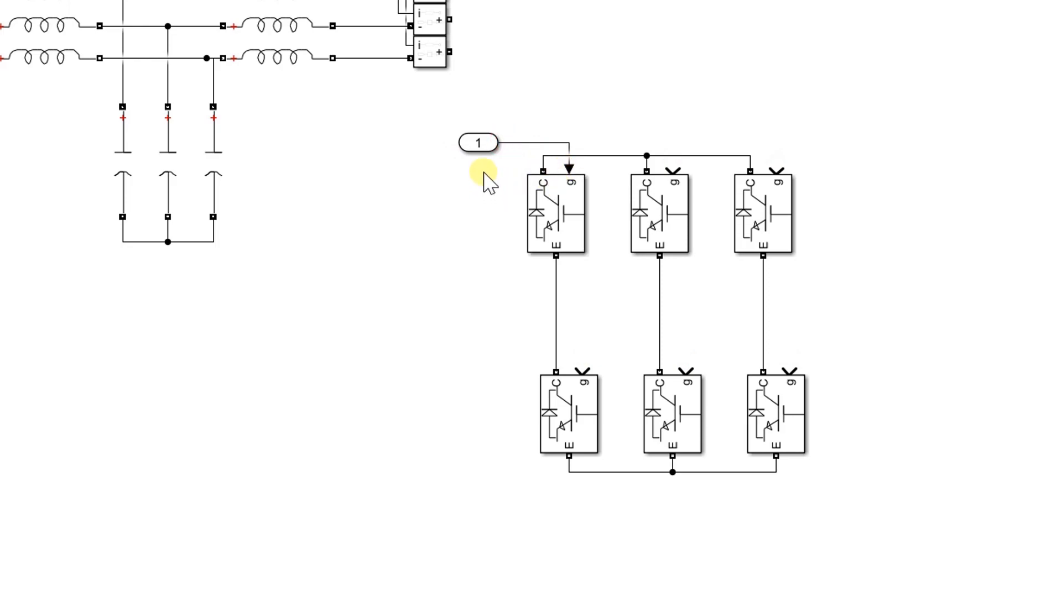
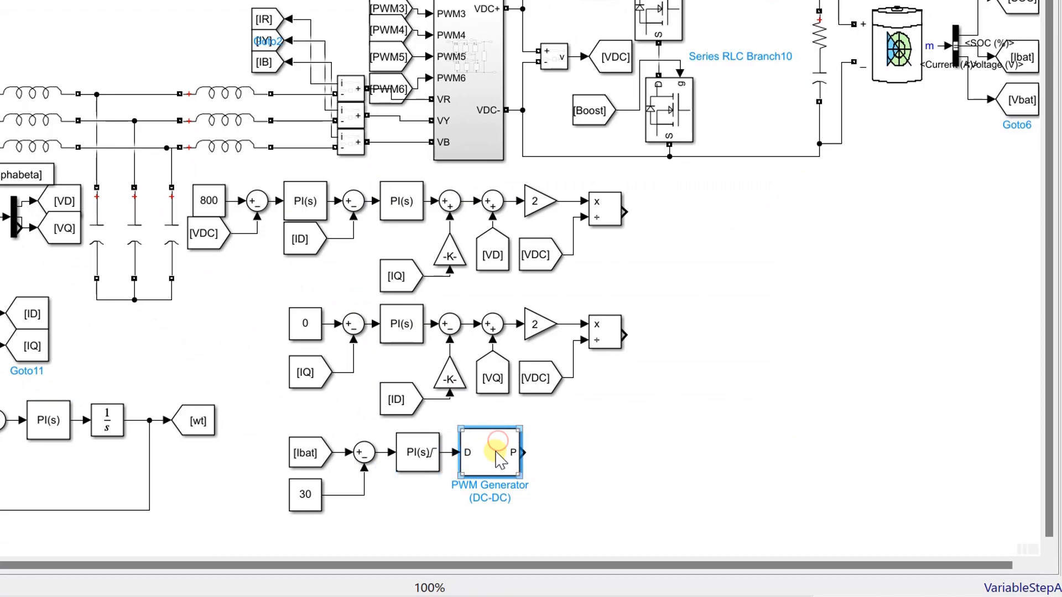
# Step: Set the switching frequency of the PWM Generator (DC-DC) block to 10000 Hz
pyautogui.doubleClick(496, 453)
pyautogui.doubleClick(604, 413)
pyautogui.write('10000')
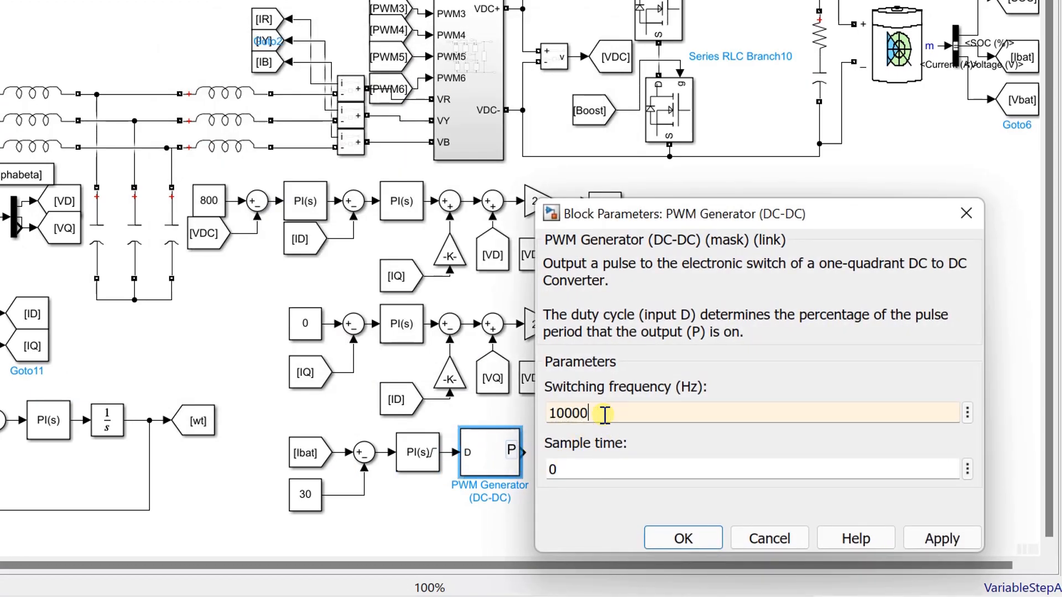
pyautogui.click(664, 538)
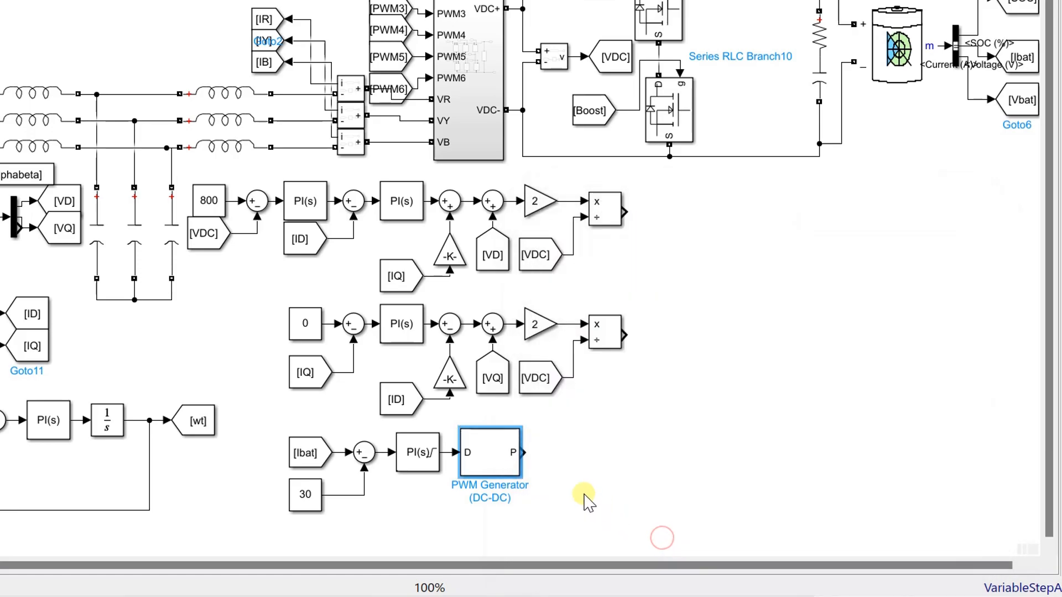
pyautogui.click(572, 463)
# Step: Create a Goto block matching the Buck From block and connect the PWM generator's output to it
pyautogui.click(613, 8)
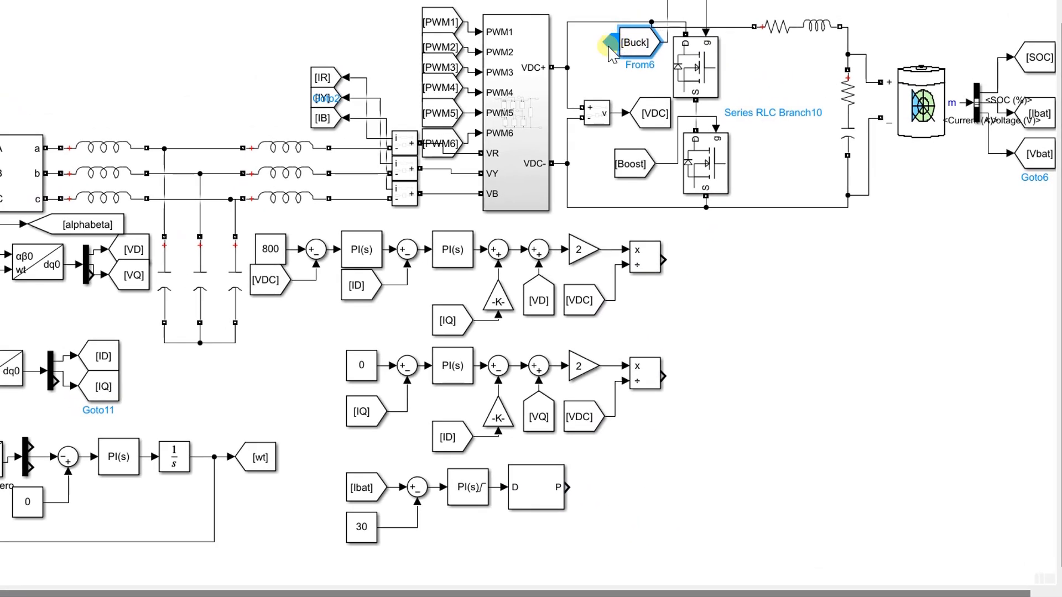
pyautogui.moveTo(608, 46); pyautogui.dragTo(644, 462)
pyautogui.moveTo(568, 487); pyautogui.dragTo(618, 453)
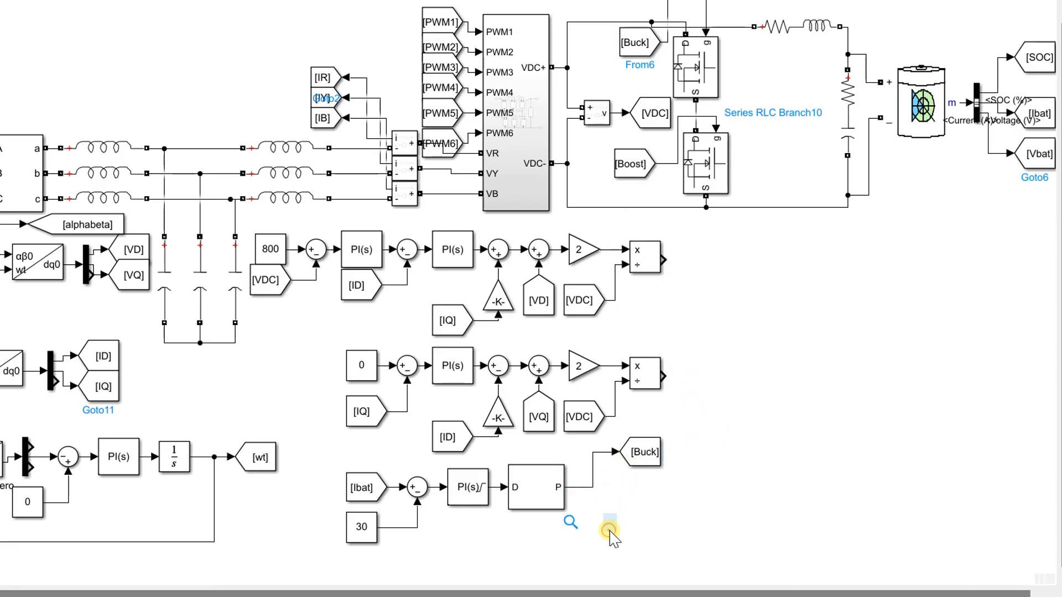
# Step: Add a Logical Operator block below the Buck Goto block and set its operator to NOT
pyautogui.write('logica')
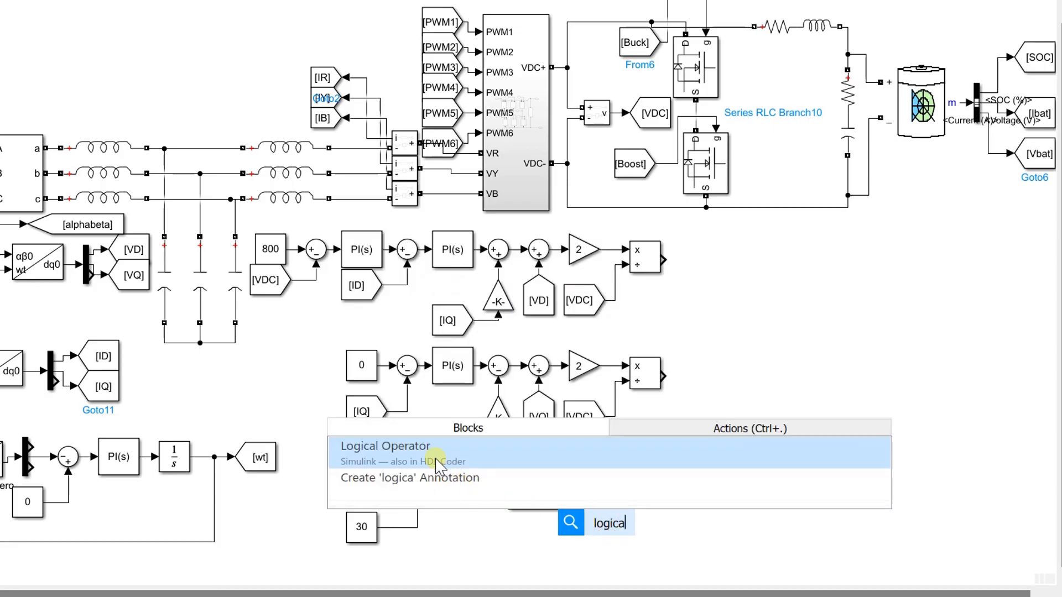
pyautogui.click(386, 453)
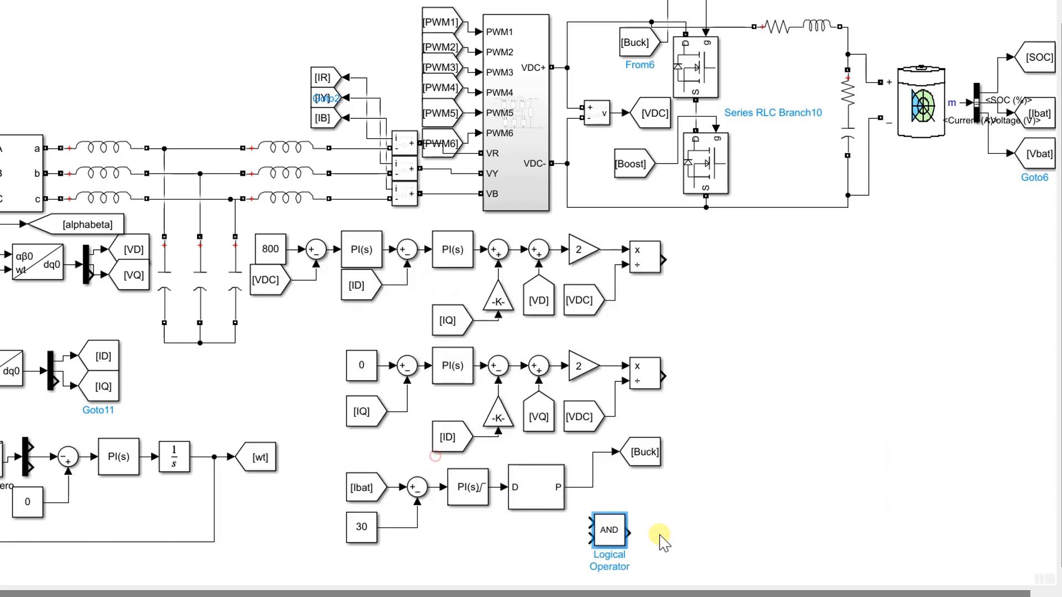
pyautogui.click(608, 532)
pyautogui.click(610, 534)
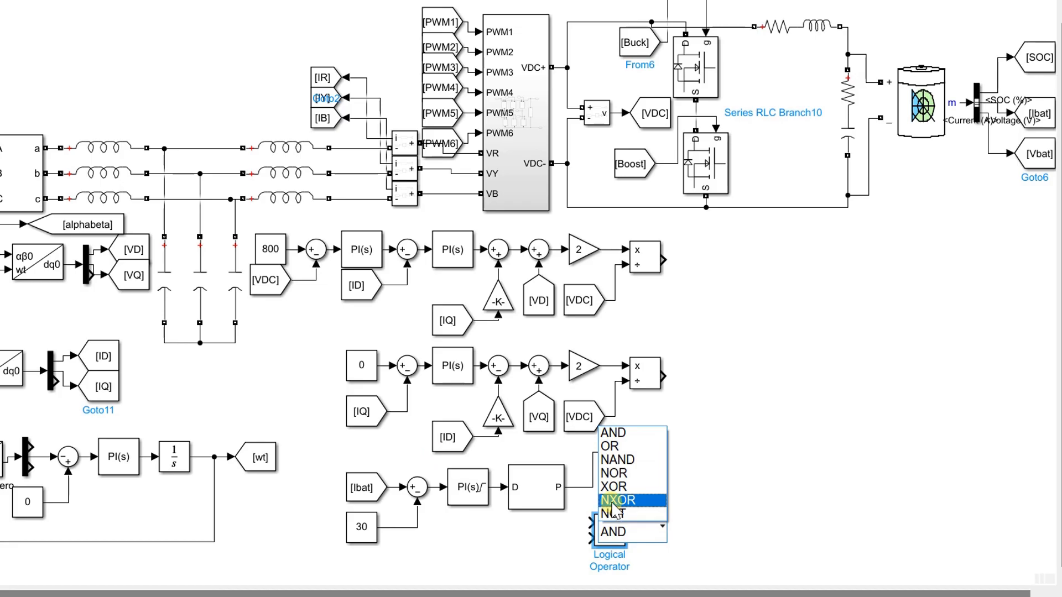
pyautogui.click(613, 514)
# Step: Branch the PWM output into the NOT block and connect its output to a Goto block matching the Boost From block
pyautogui.moveTo(612, 530)
pyautogui.mouseDown()
pyautogui.moveTo(625, 520)
pyautogui.moveTo(608, 517)
pyautogui.moveTo(592, 488)
pyautogui.mouseUp()
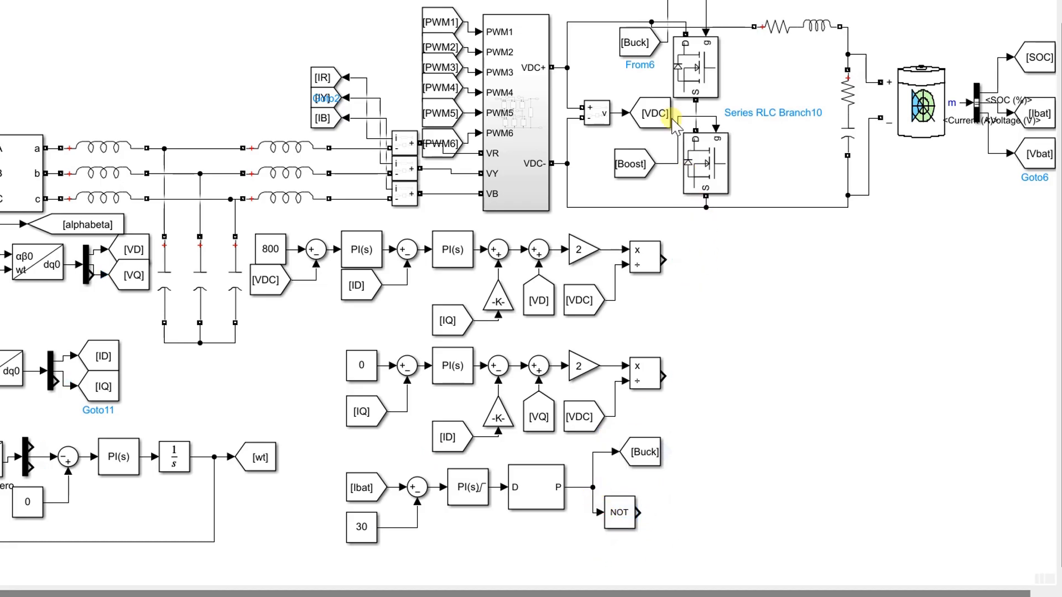
pyautogui.click(628, 164)
pyautogui.moveTo(610, 171); pyautogui.dragTo(641, 512)
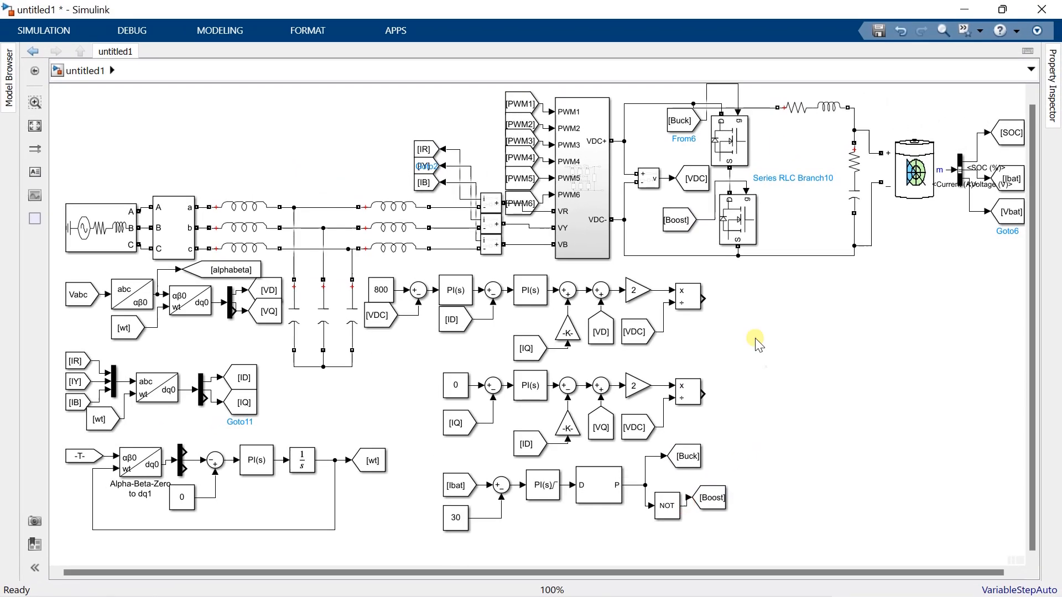
# Step: Add a Mux block beside the two Divide blocks and set its number of inputs to 3
pyautogui.doubleClick(750, 328)
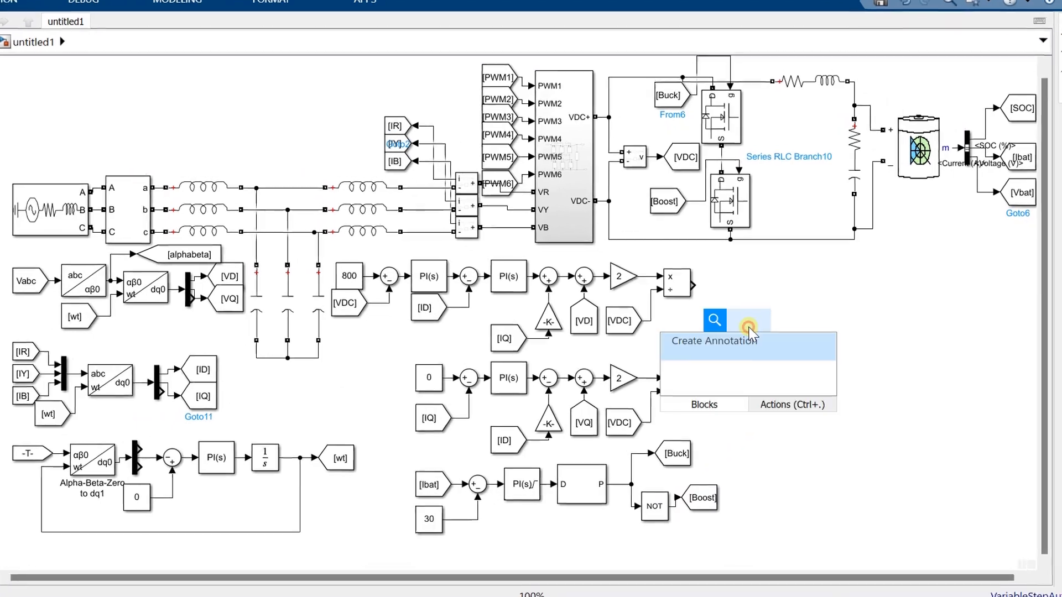
pyautogui.write('mux')
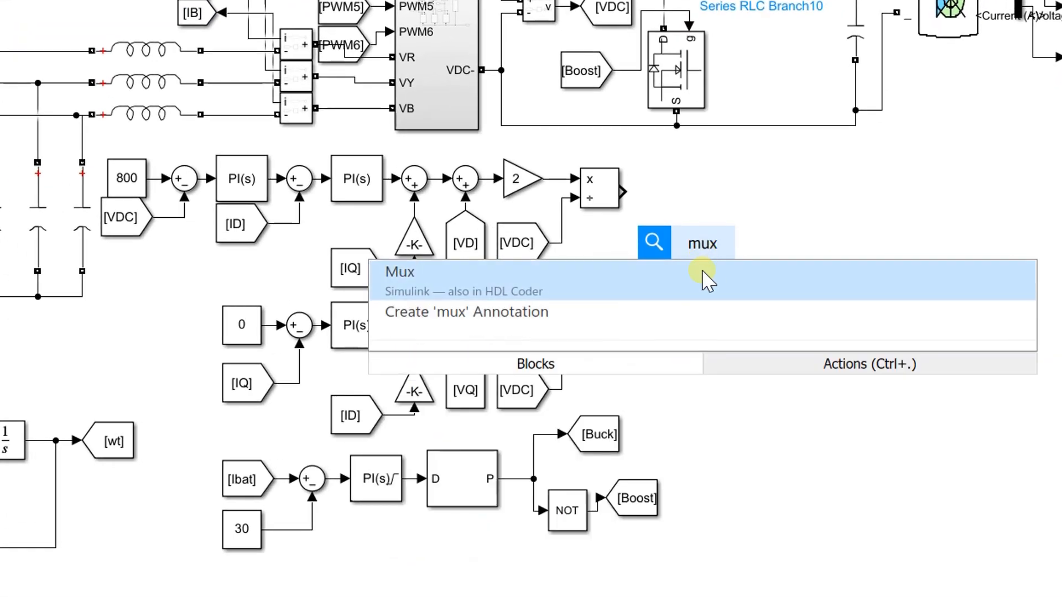
pyautogui.click(708, 281)
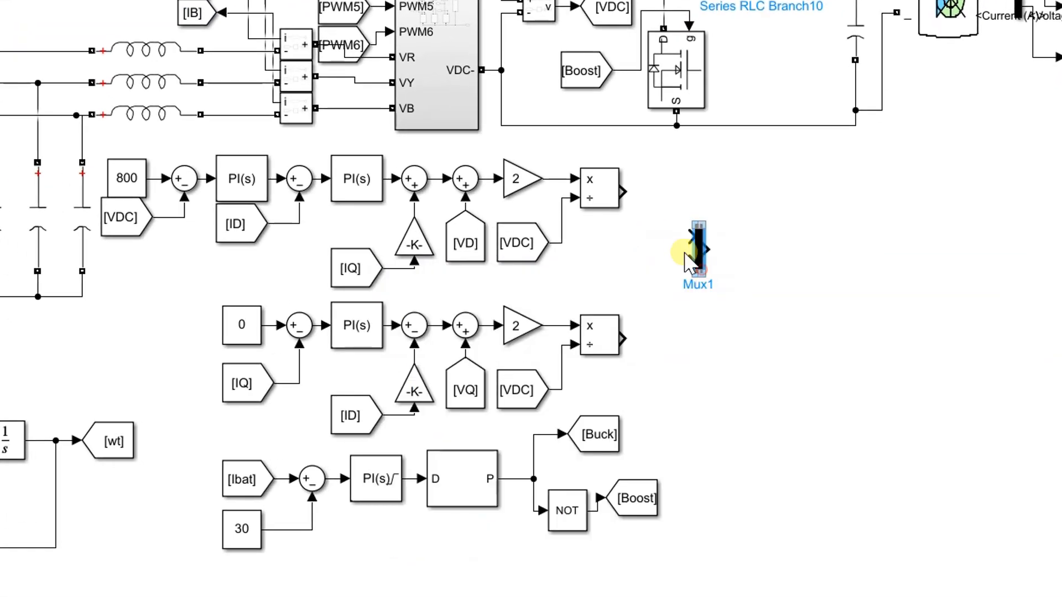
pyautogui.doubleClick(698, 249)
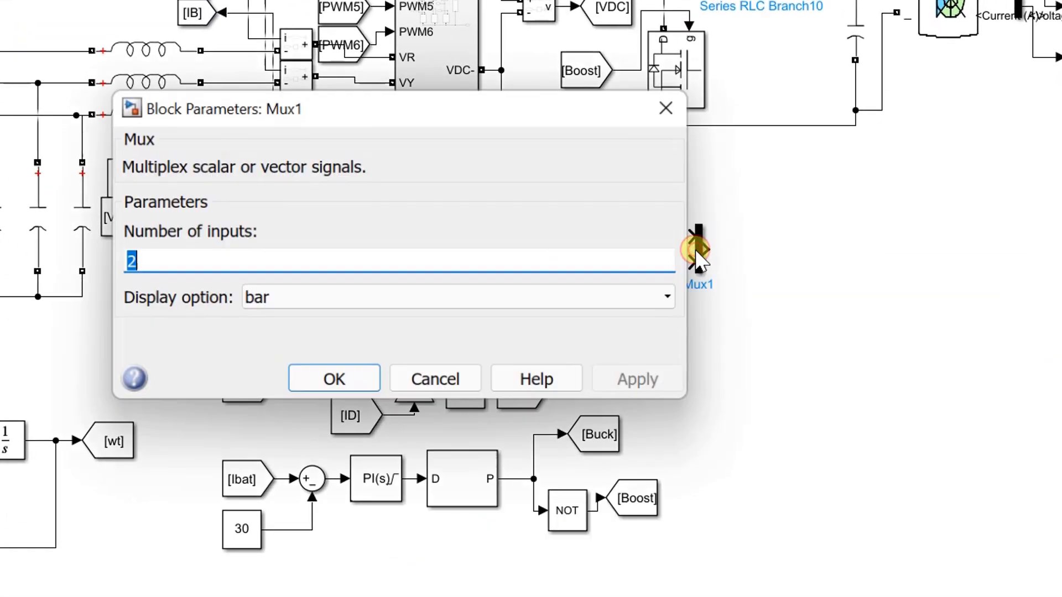
pyautogui.write('3')
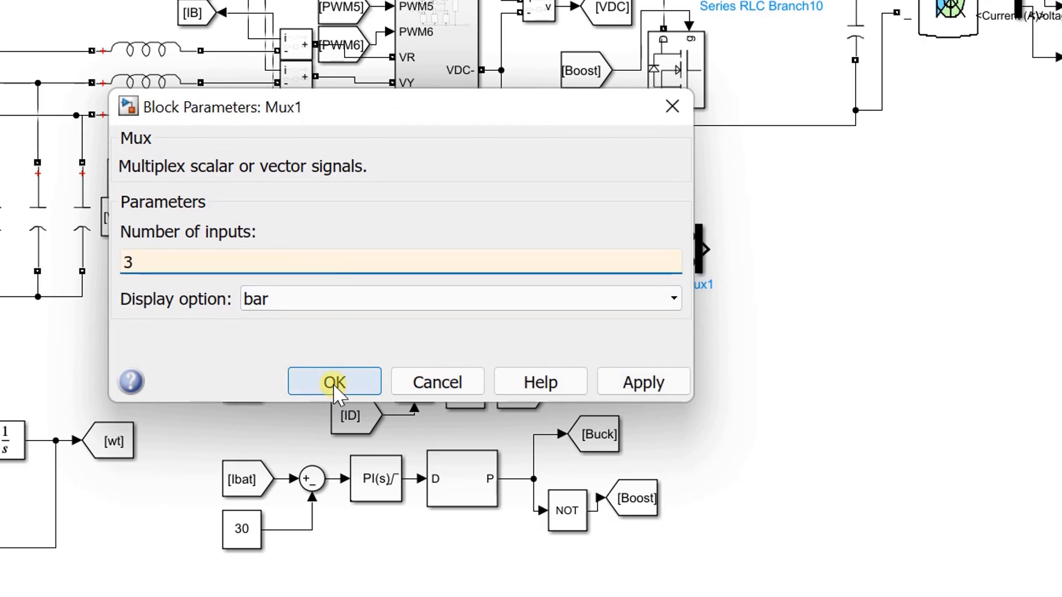
pyautogui.click(333, 384)
# Step: Connect the upper and lower Divide outputs to the first and second inputs of the new Mux
pyautogui.moveTo(635, 193); pyautogui.dragTo(689, 238)
pyautogui.moveTo(624, 337); pyautogui.dragTo(713, 333)
pyautogui.click(700, 252)
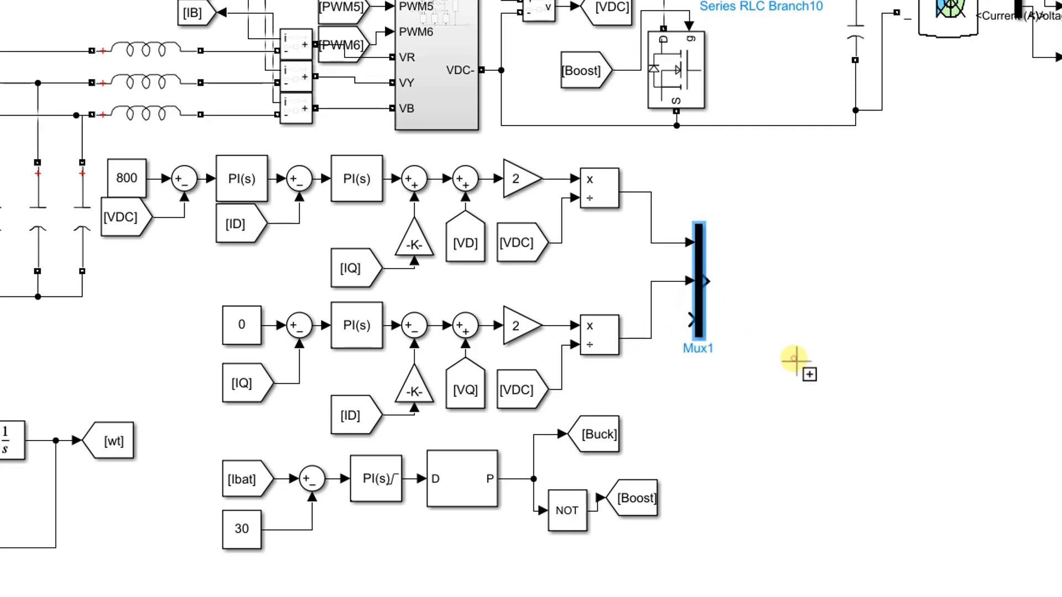
# Step: Add a dq0 to abc block after the Mux and connect the Mux output to its dq0 input
pyautogui.doubleClick(756, 260)
pyautogui.write('d')
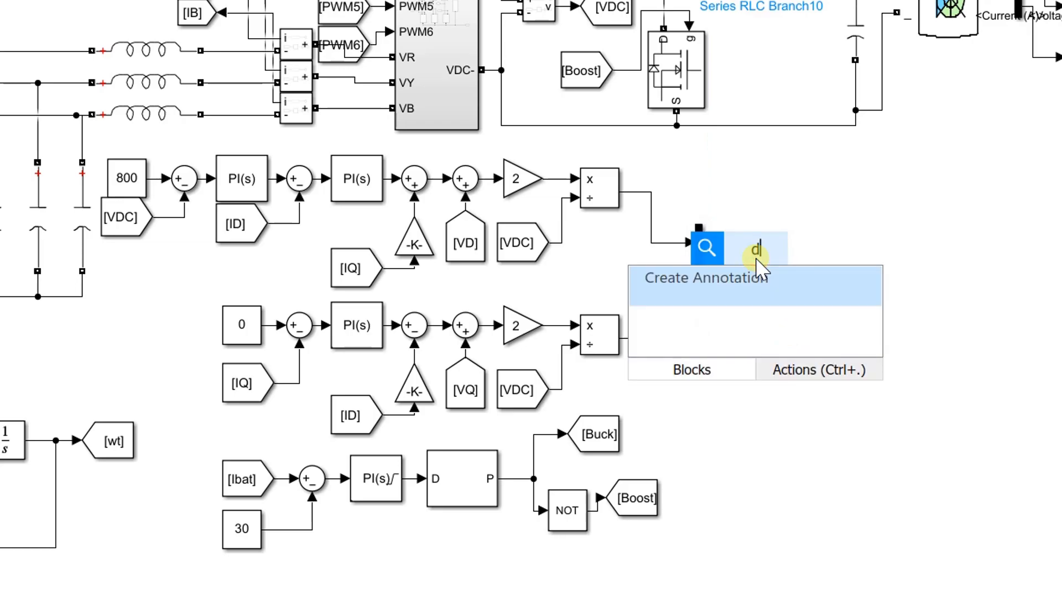
pyautogui.write('q0 to')
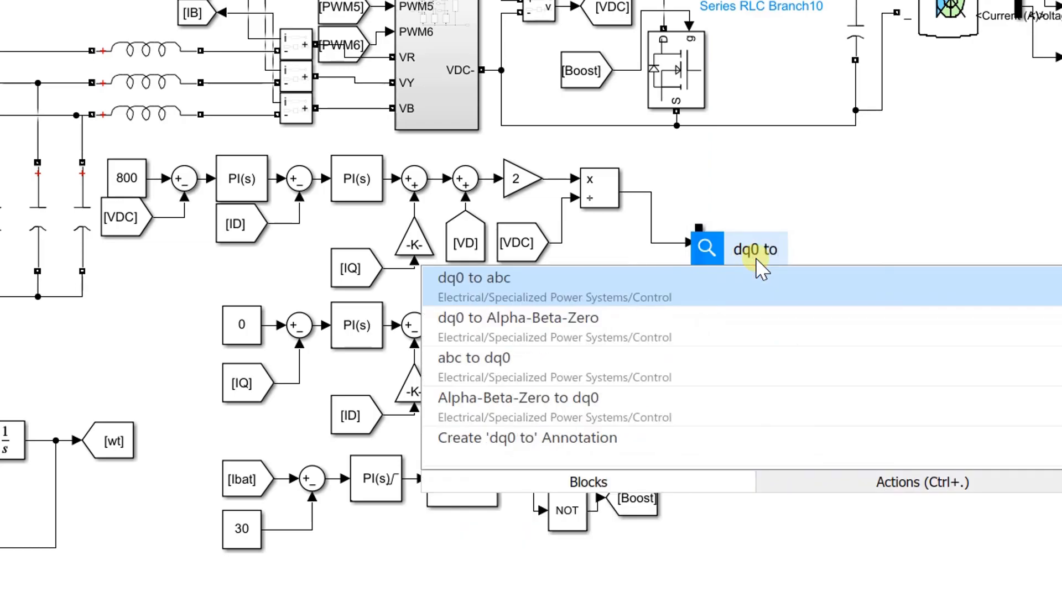
pyautogui.write(' ab')
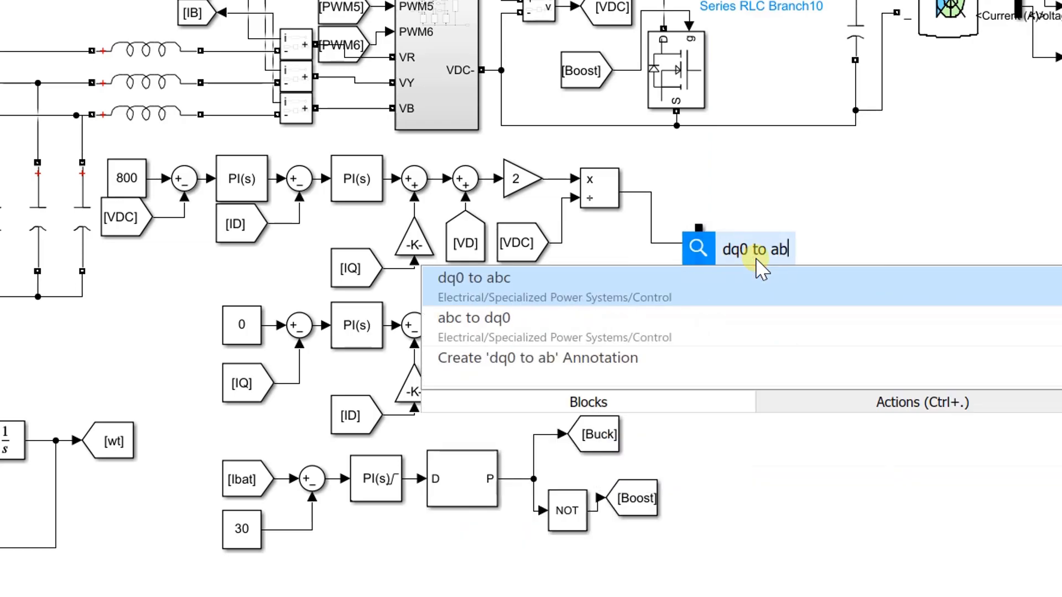
pyautogui.click(761, 287)
pyautogui.moveTo(753, 255); pyautogui.dragTo(725, 284)
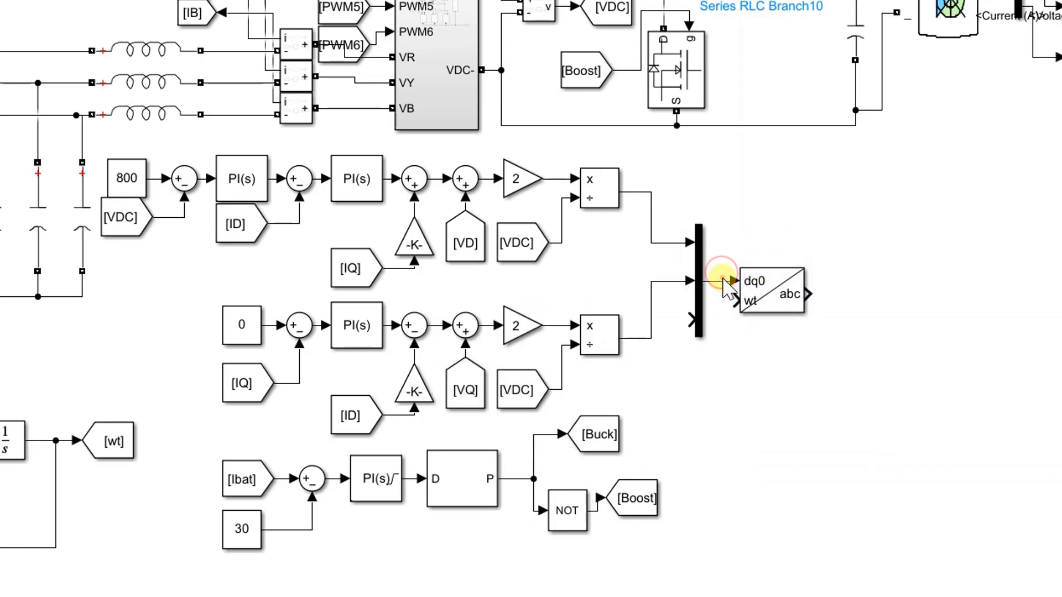
# Step: Create a From block matching the wt Goto block and connect it to the dq0 to abc block's wt input
pyautogui.click(131, 443)
pyautogui.moveTo(139, 443); pyautogui.dragTo(752, 362)
pyautogui.moveTo(731, 325); pyautogui.dragTo(729, 307)
pyautogui.moveTo(721, 362)
pyautogui.mouseDown()
pyautogui.moveTo(724, 342)
pyautogui.moveTo(730, 362)
pyautogui.mouseUp()
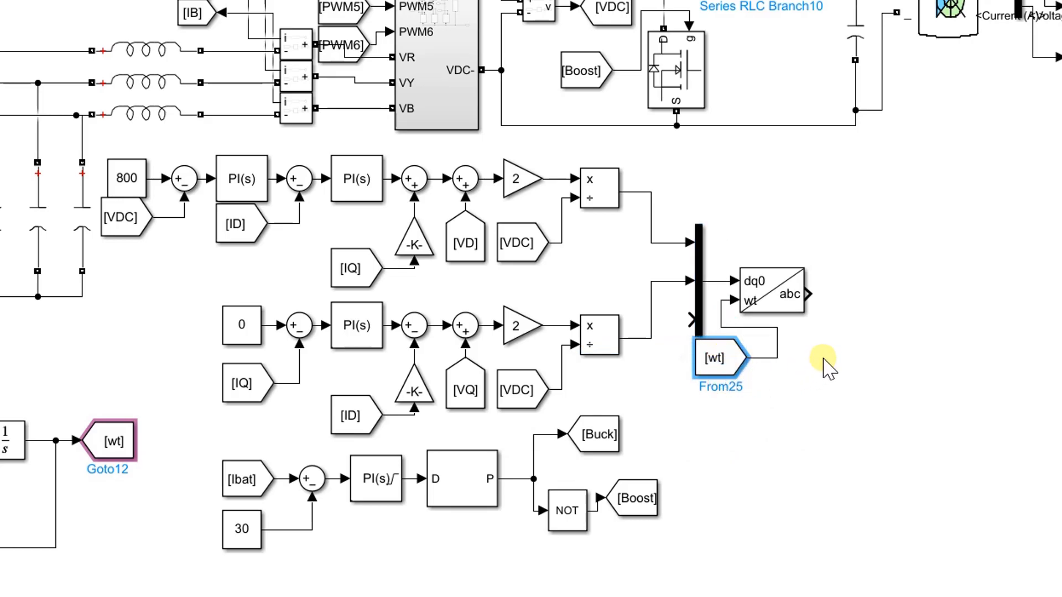
# Step: Add a PWM Generator (2-Level) block and place it beside the dq0 to abc block
pyautogui.click(823, 359)
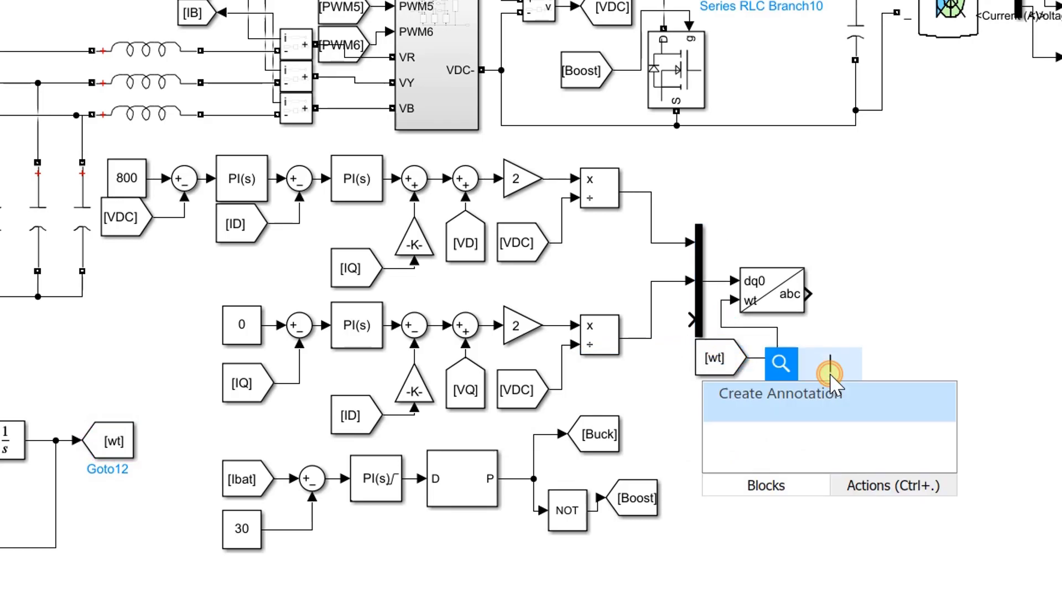
pyautogui.write('pwm')
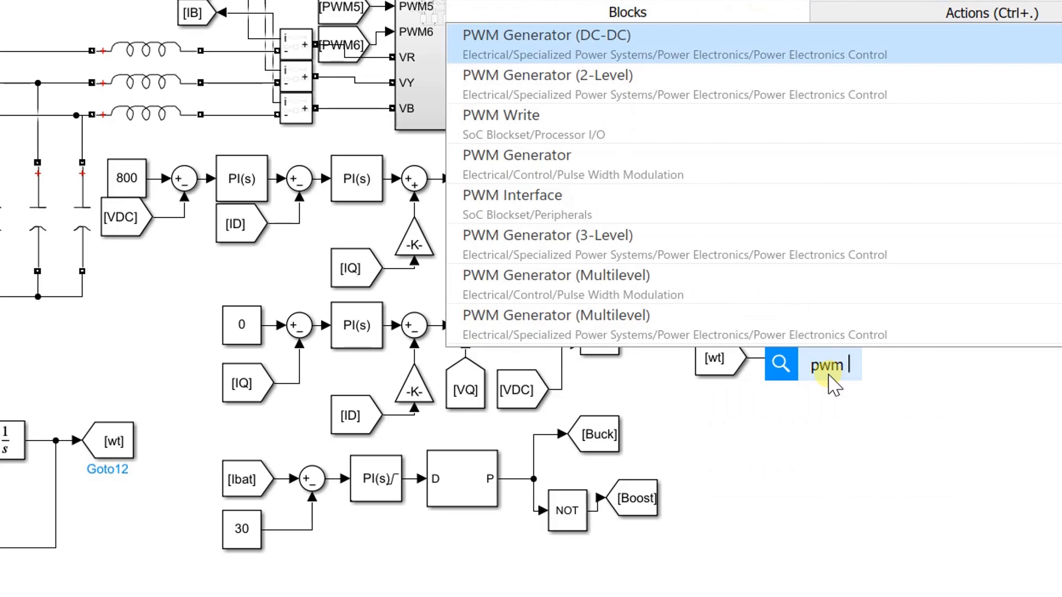
pyautogui.click(550, 87)
pyautogui.moveTo(816, 375); pyautogui.dragTo(865, 302)
# Step: Set the PWM Generator (2-Level) carrier frequency to 10000 Hz and connect the abc output to its Uref input
pyautogui.doubleClick(865, 302)
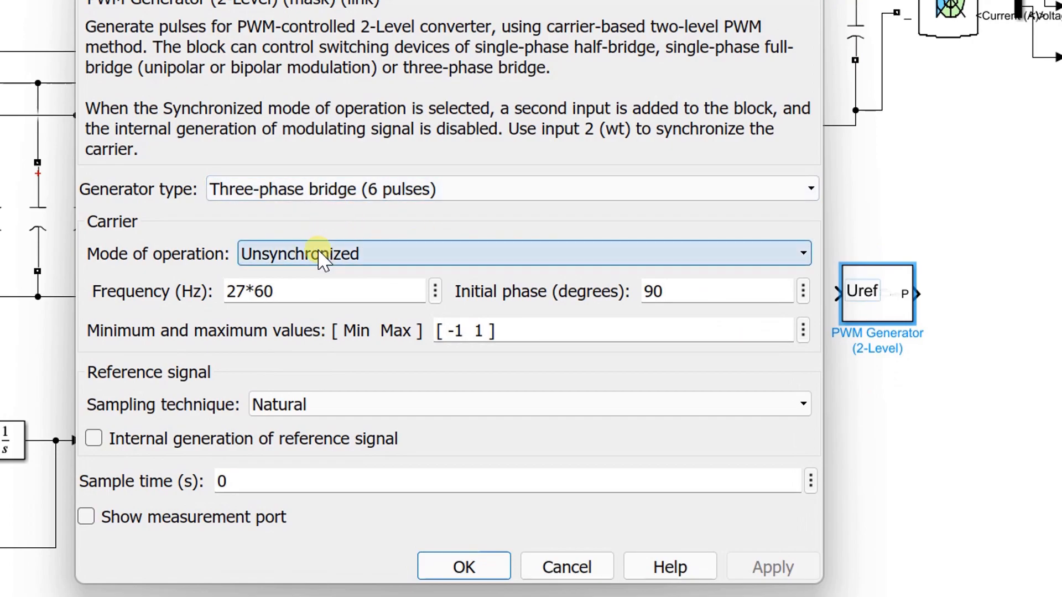
pyautogui.doubleClick(294, 287)
pyautogui.write('10000')
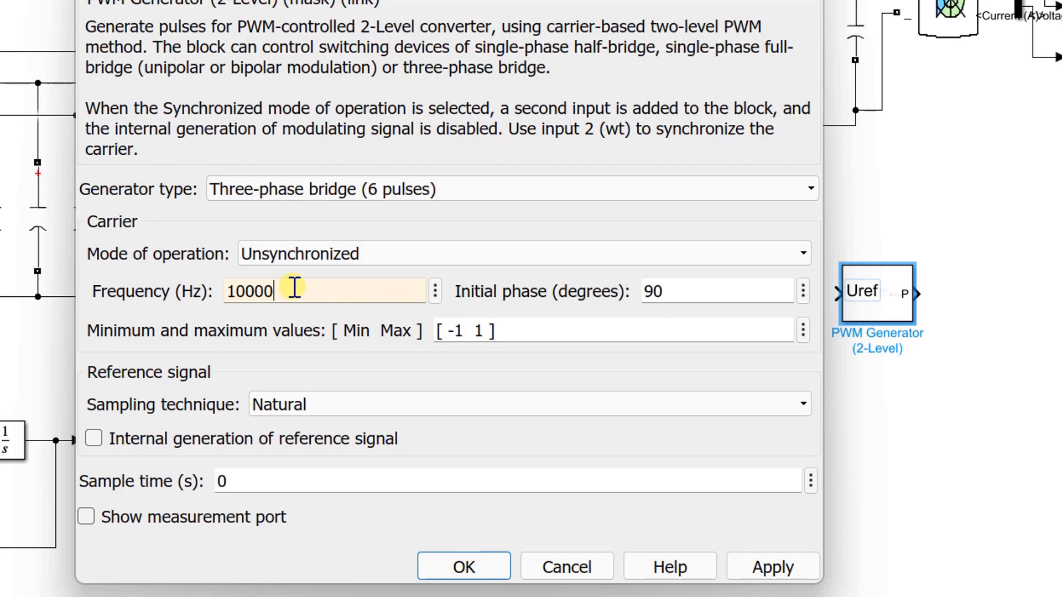
pyautogui.click(480, 559)
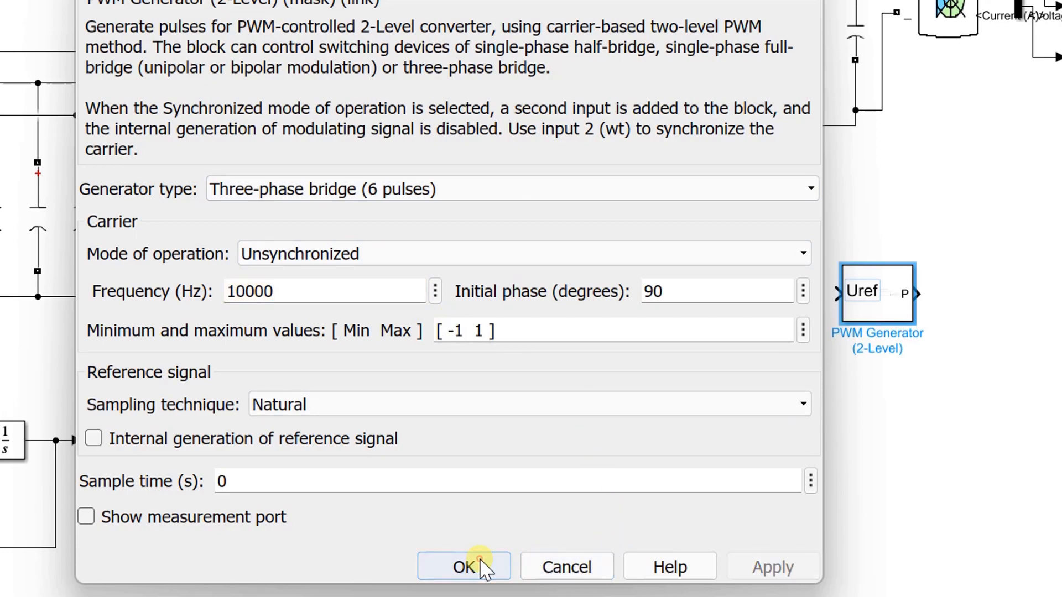
pyautogui.moveTo(874, 296); pyautogui.dragTo(856, 300)
# Step: Add a Demux block with 6 outputs after the PWM Generator (2-Level) and connect the generator's P output to it
pyautogui.doubleClick(930, 295)
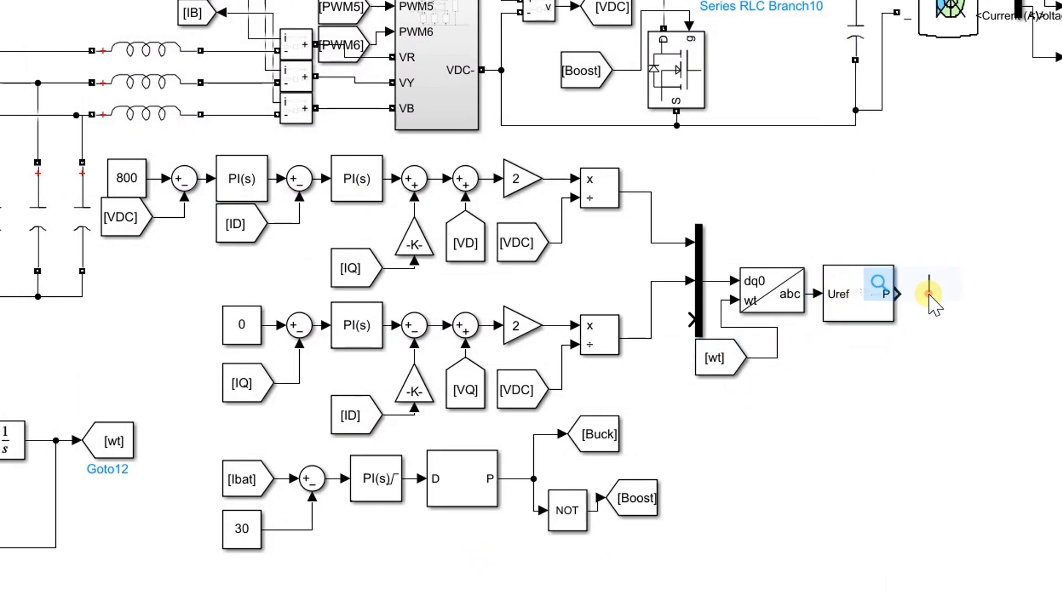
pyautogui.write('demux')
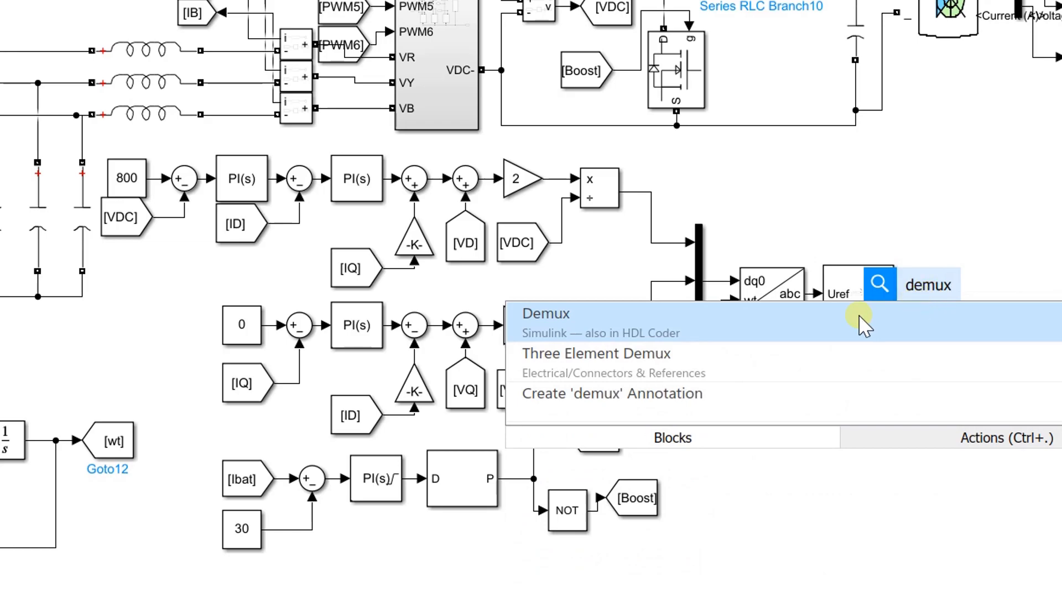
pyautogui.press('Return')
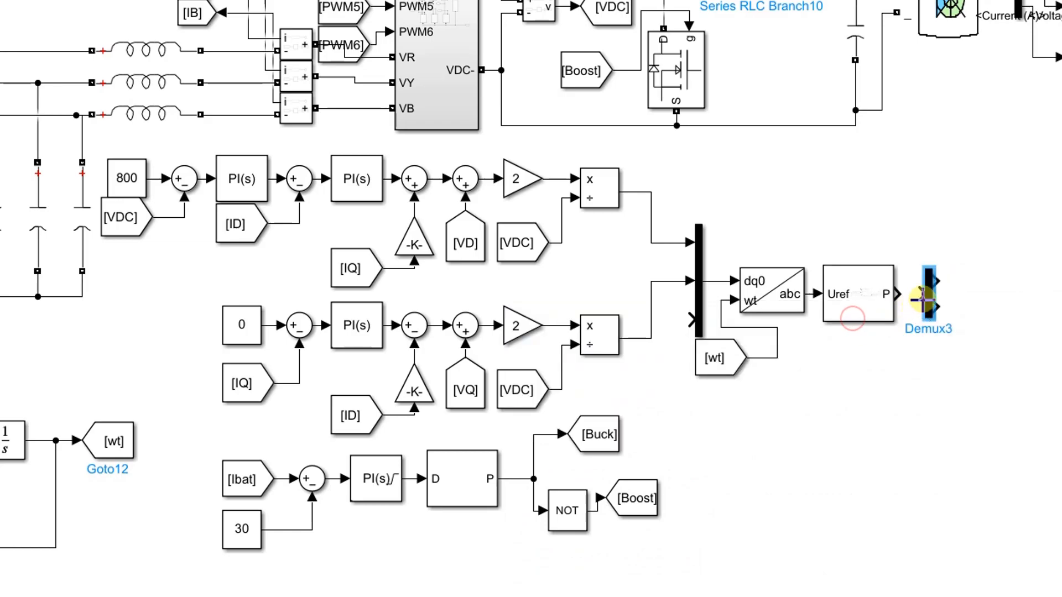
pyautogui.doubleClick(929, 293)
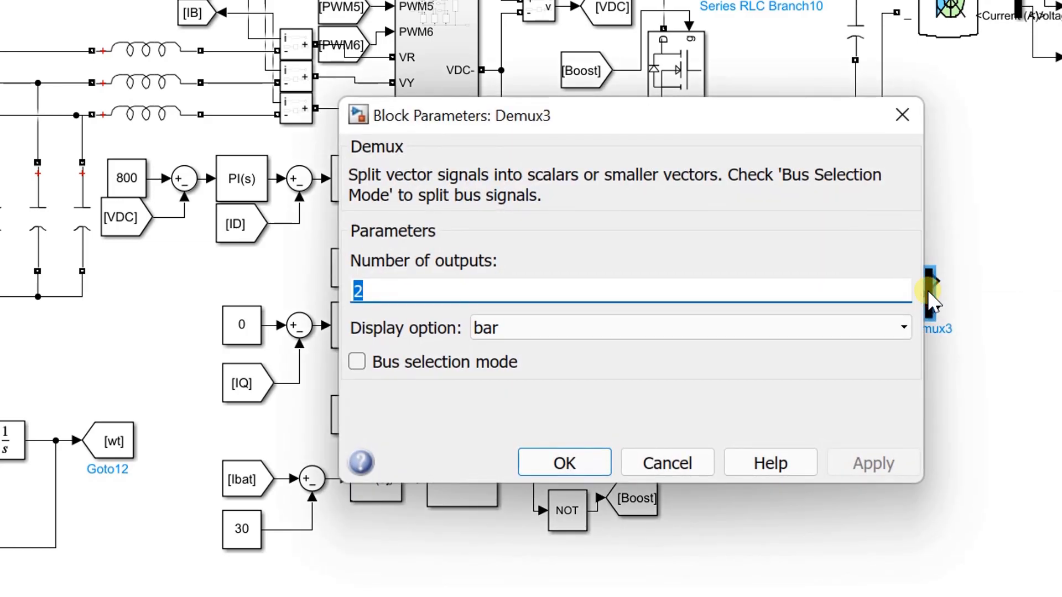
pyautogui.write('6')
pyautogui.click(567, 463)
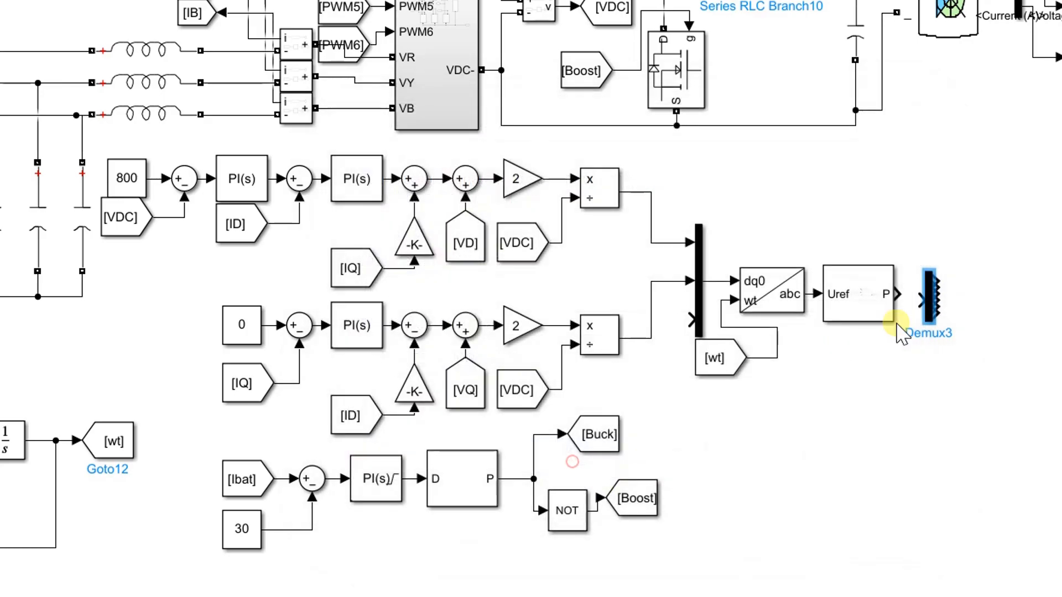
pyautogui.moveTo(904, 290); pyautogui.dragTo(927, 240)
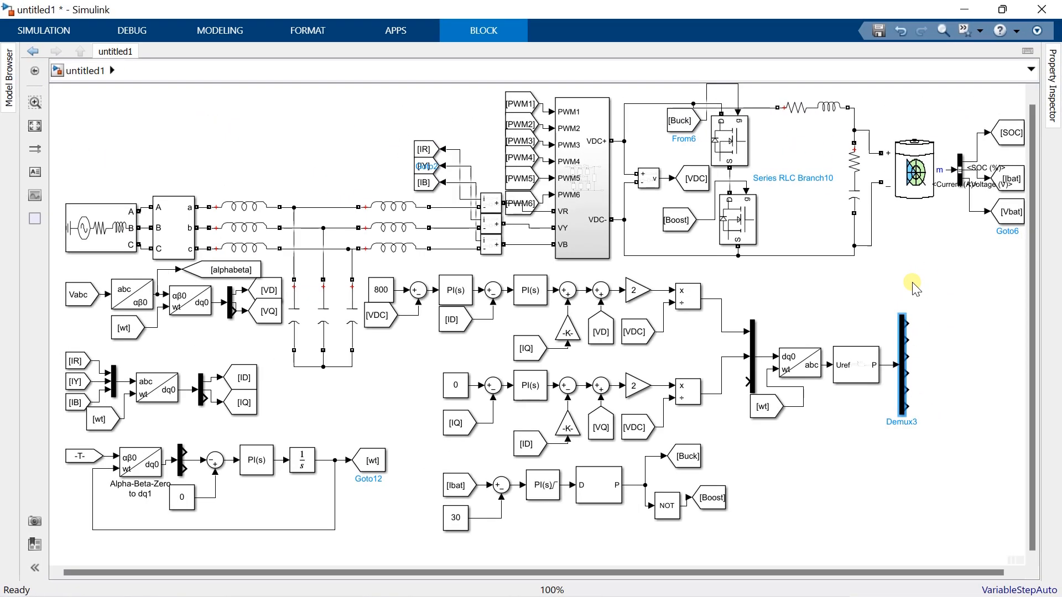
# Step: Create Goto blocks matching the PWM1 and PWM2 From blocks and connect them to the Demux's first and second outputs
pyautogui.click(916, 260)
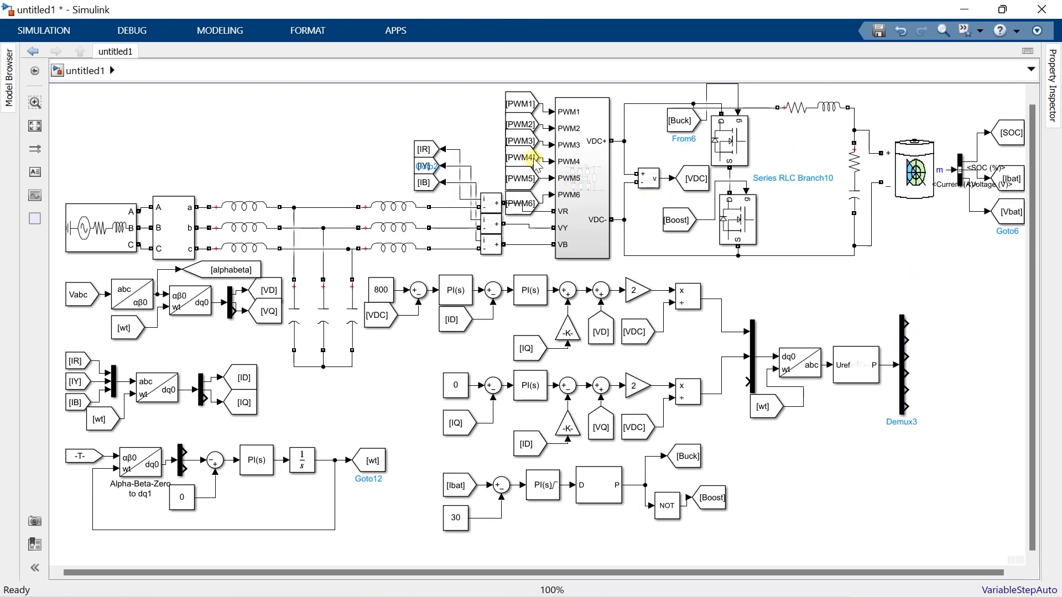
pyautogui.click(518, 103)
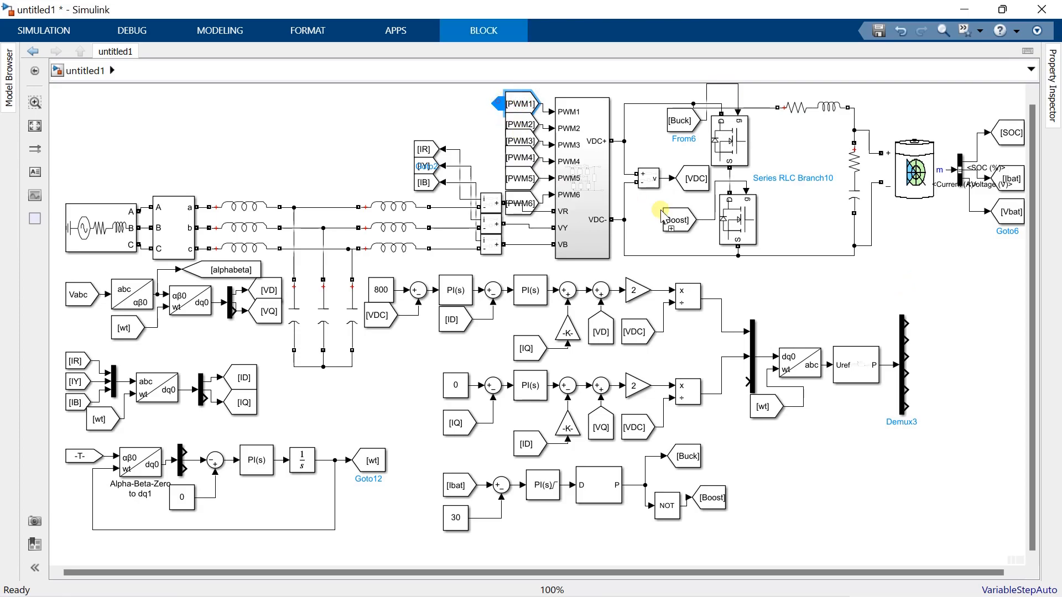
pyautogui.hotkey('ctrl', 'v')
pyautogui.click(915, 331)
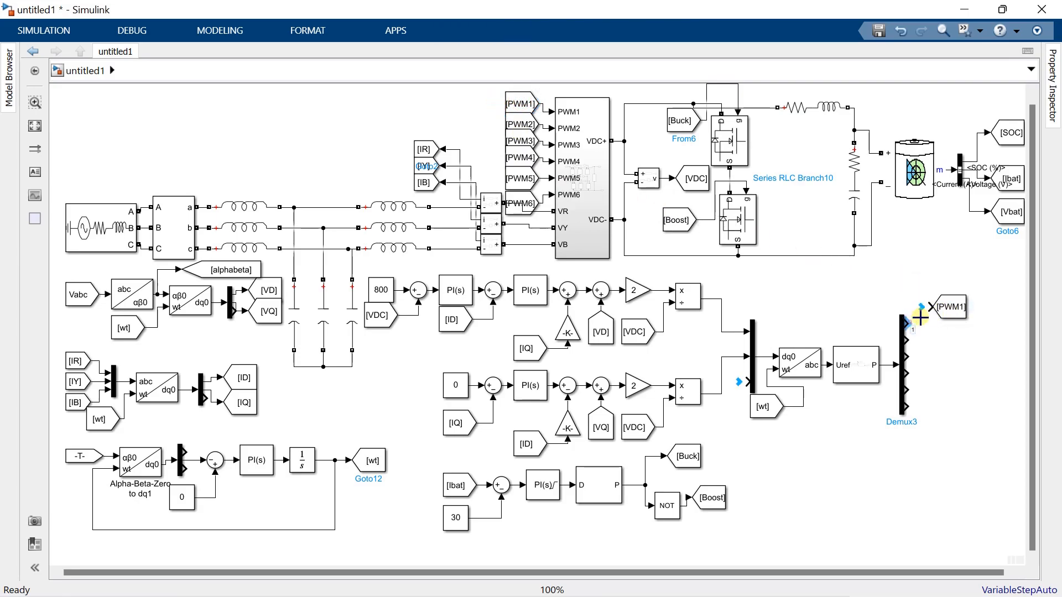
pyautogui.click(558, 162)
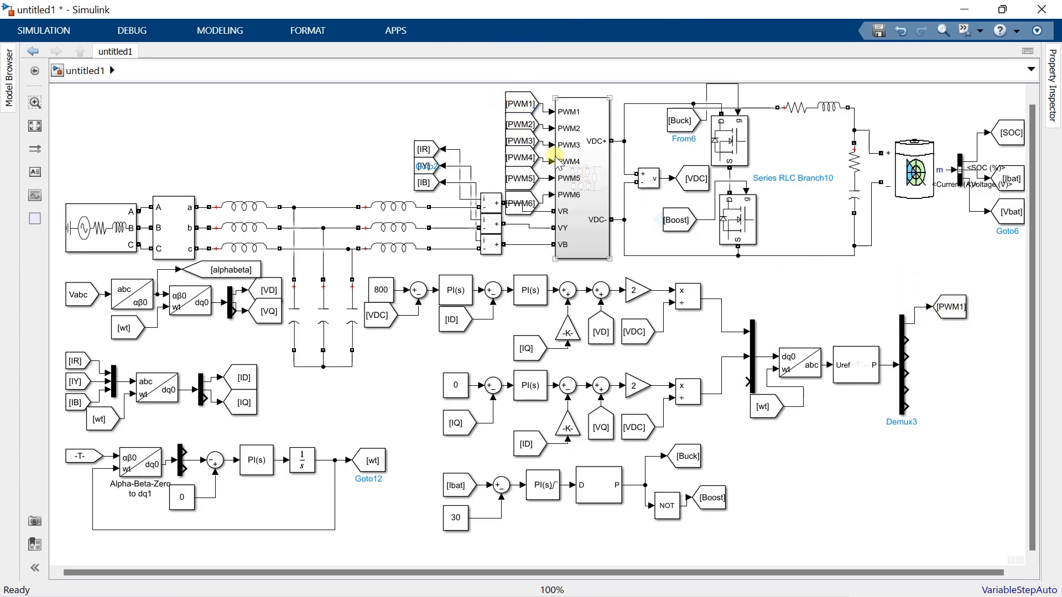
pyautogui.click(514, 124)
pyautogui.moveTo(506, 127); pyautogui.dragTo(952, 339)
pyautogui.click(908, 339)
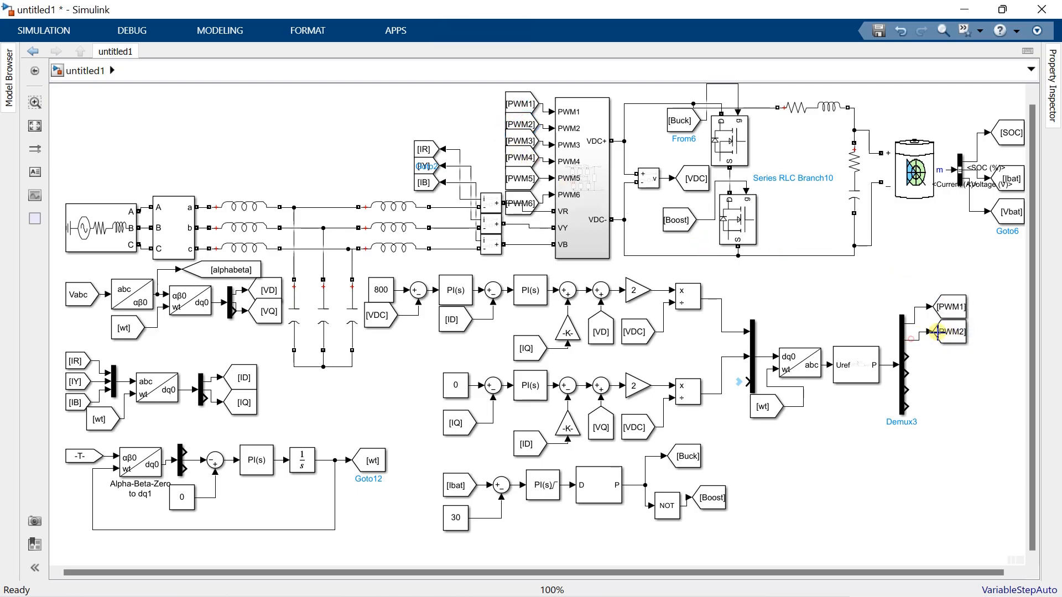
# Step: Create Goto blocks matching the PWM3 and PWM4 From blocks and connect them to the Demux's third and fourth outputs
pyautogui.moveTo(510, 135); pyautogui.dragTo(947, 365)
pyautogui.click(908, 357)
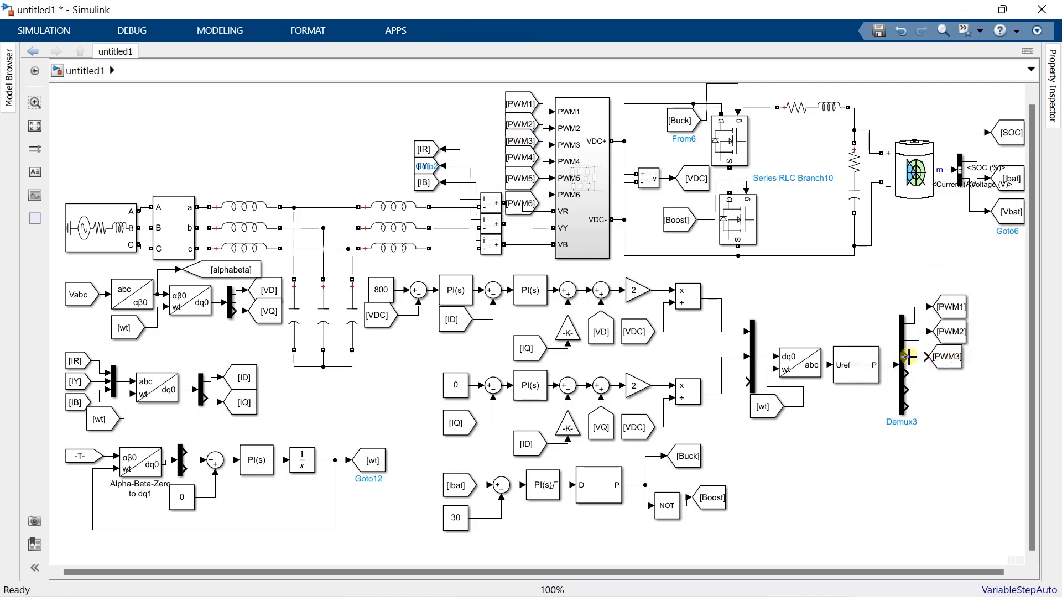
pyautogui.click(930, 359)
pyautogui.moveTo(501, 161); pyautogui.dragTo(955, 386)
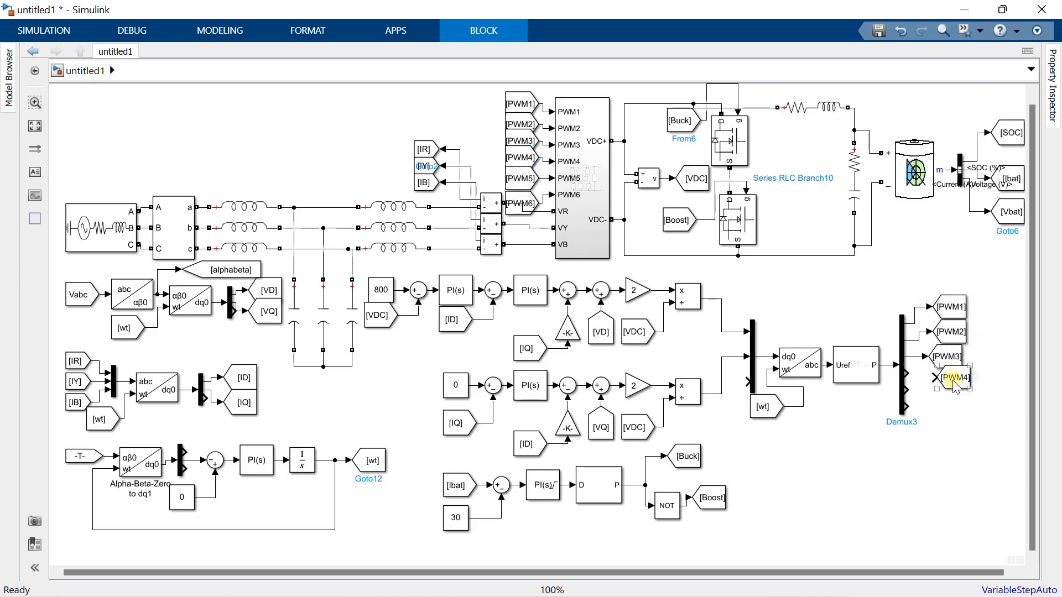
pyautogui.click(933, 378)
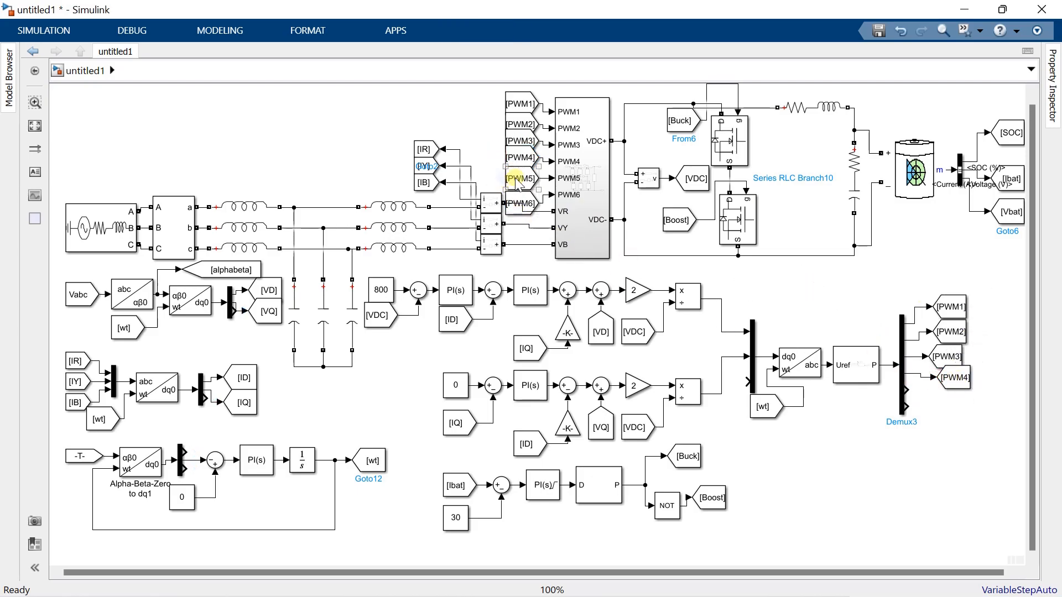
# Step: Create Goto blocks matching the PWM5 and PWM6 From blocks and connect them to the Demux's fifth and sixth outputs
pyautogui.moveTo(505, 175)
pyautogui.mouseDown()
pyautogui.moveTo(941, 386)
pyautogui.moveTo(955, 409)
pyautogui.moveTo(910, 393)
pyautogui.mouseUp()
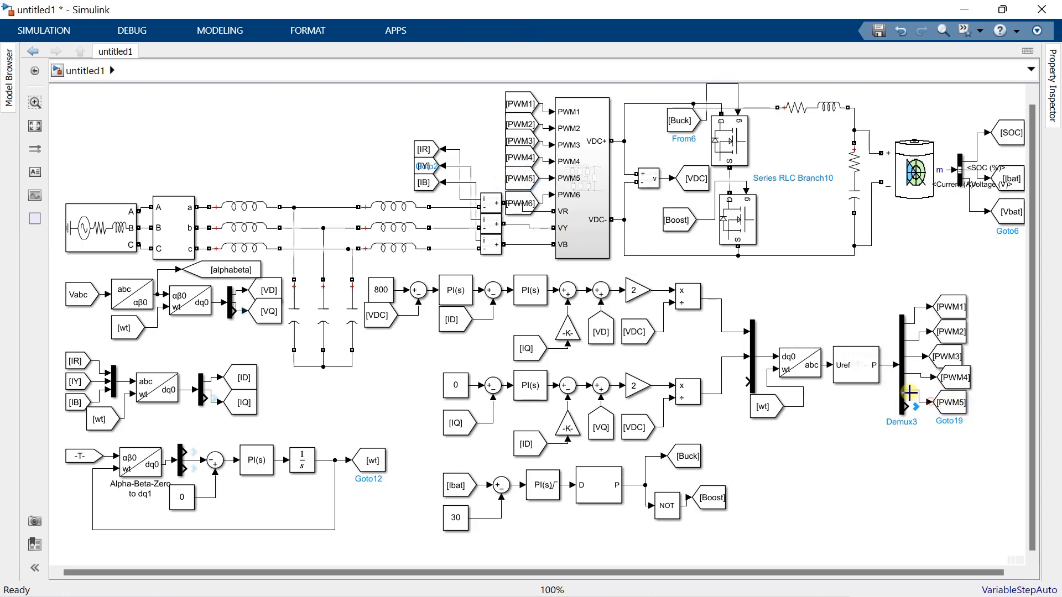
pyautogui.click(950, 412)
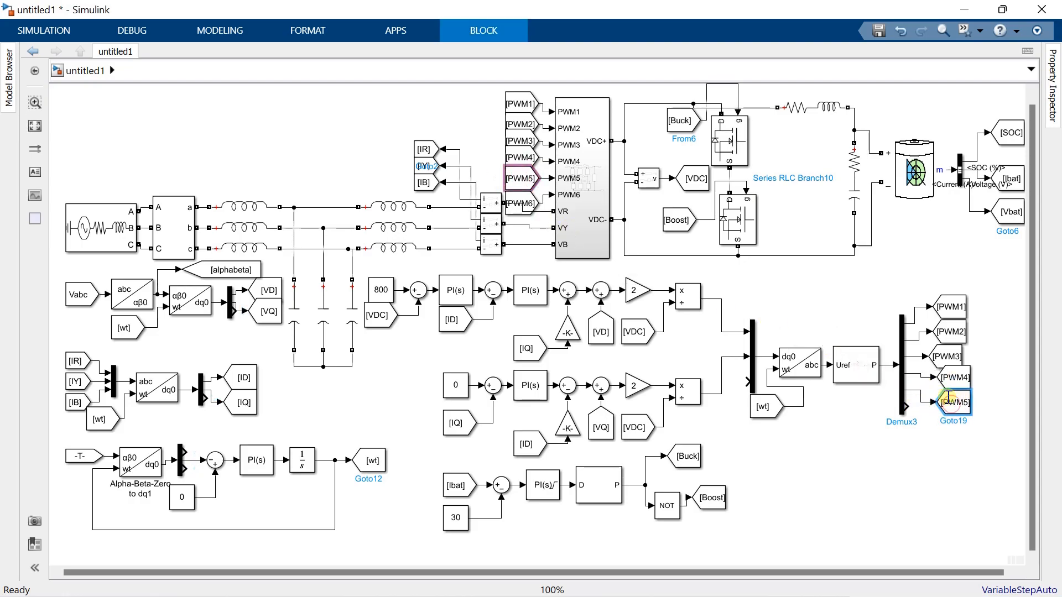
pyautogui.click(510, 206)
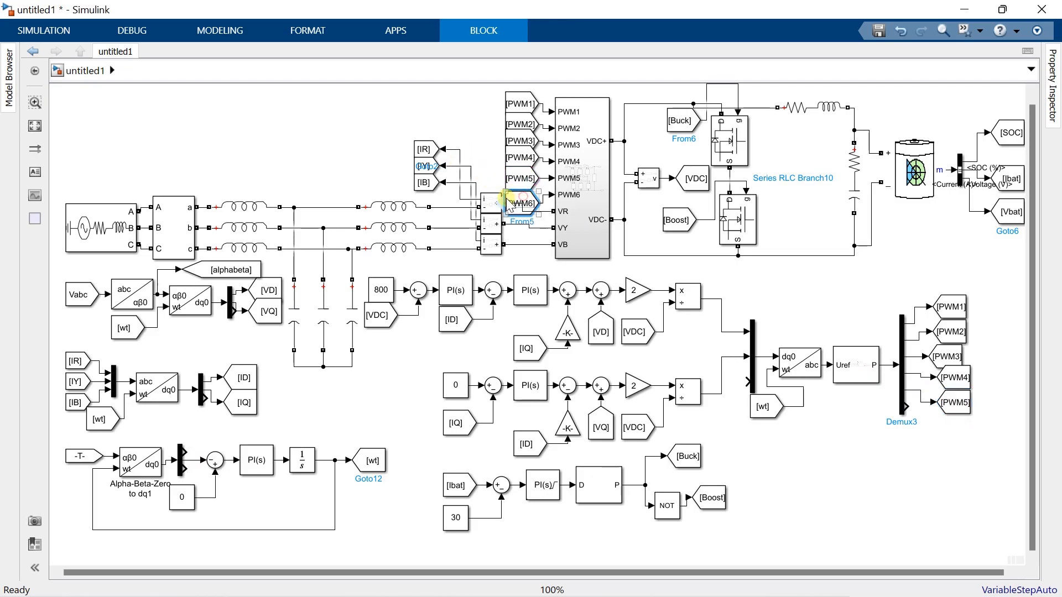
pyautogui.hotkey('ctrl', 'v')
pyautogui.moveTo(935, 432); pyautogui.dragTo(904, 407)
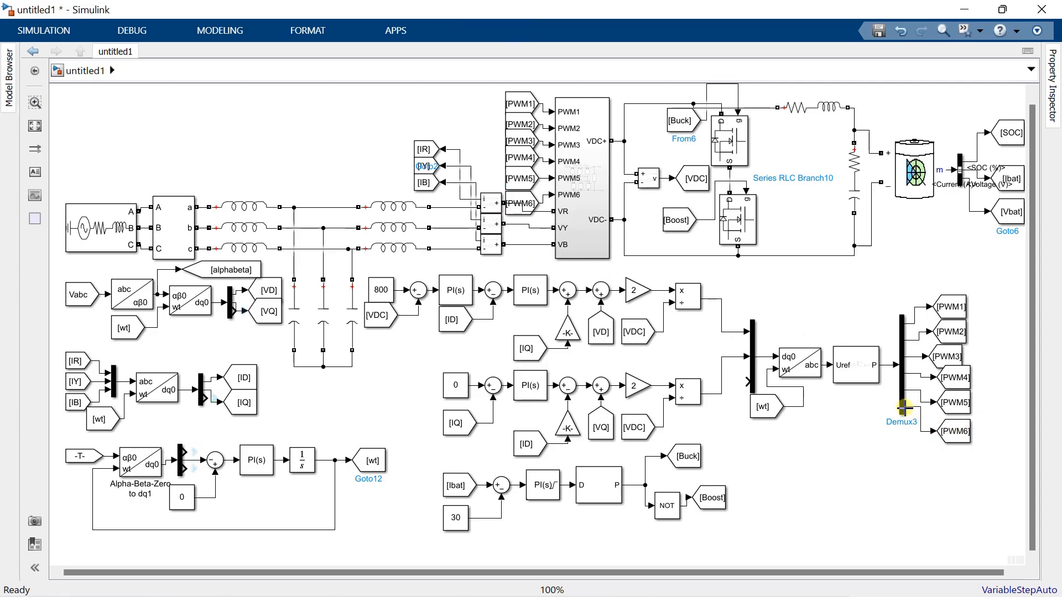
pyautogui.click(35, 126)
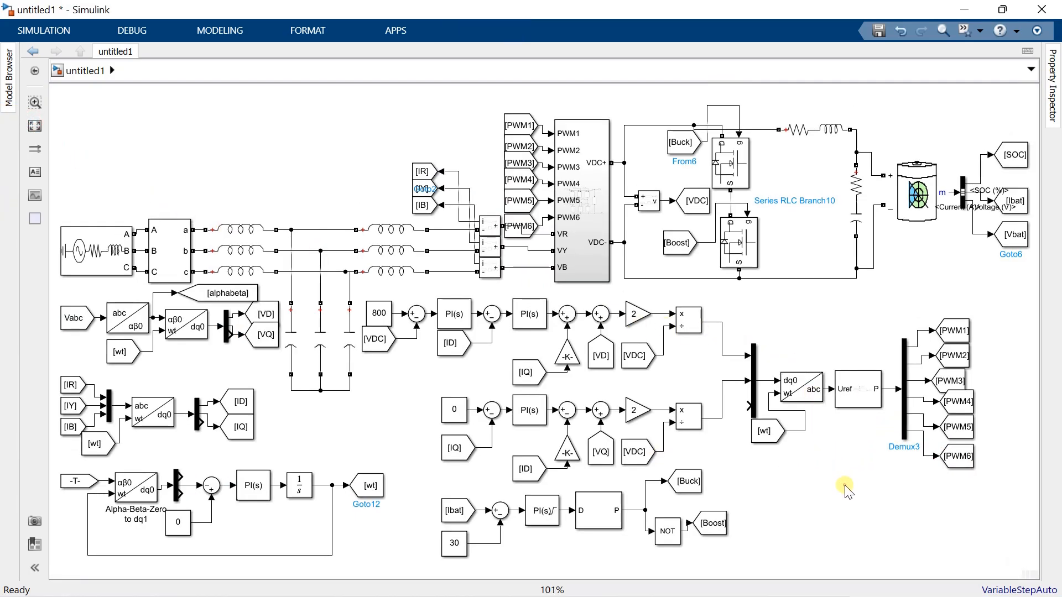
# Step: Add a Power (3ph, Instantaneous) block in the free area below the PWM generator
pyautogui.doubleClick(809, 478)
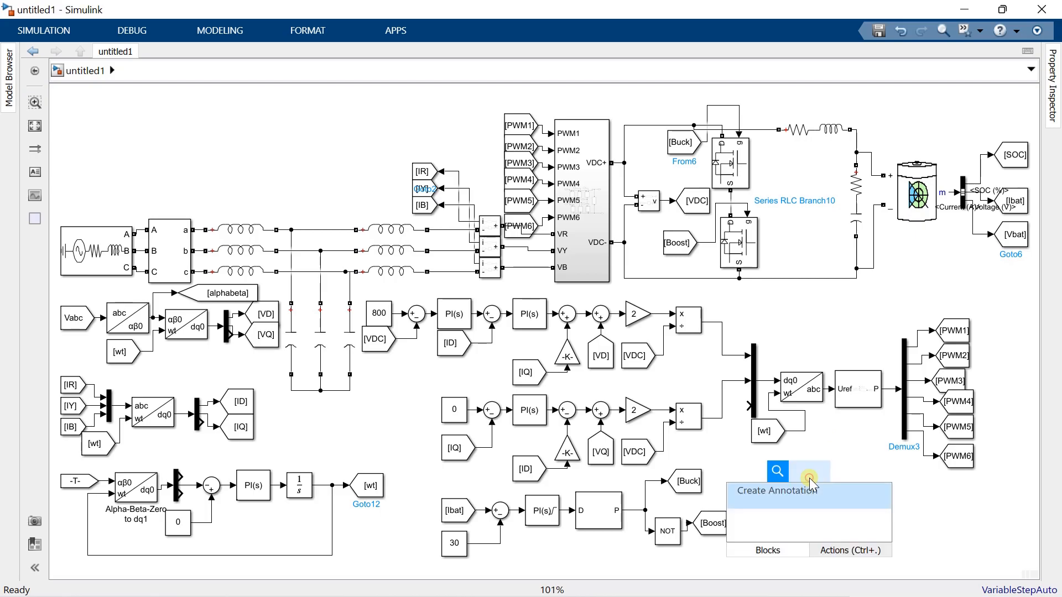
pyautogui.write('power')
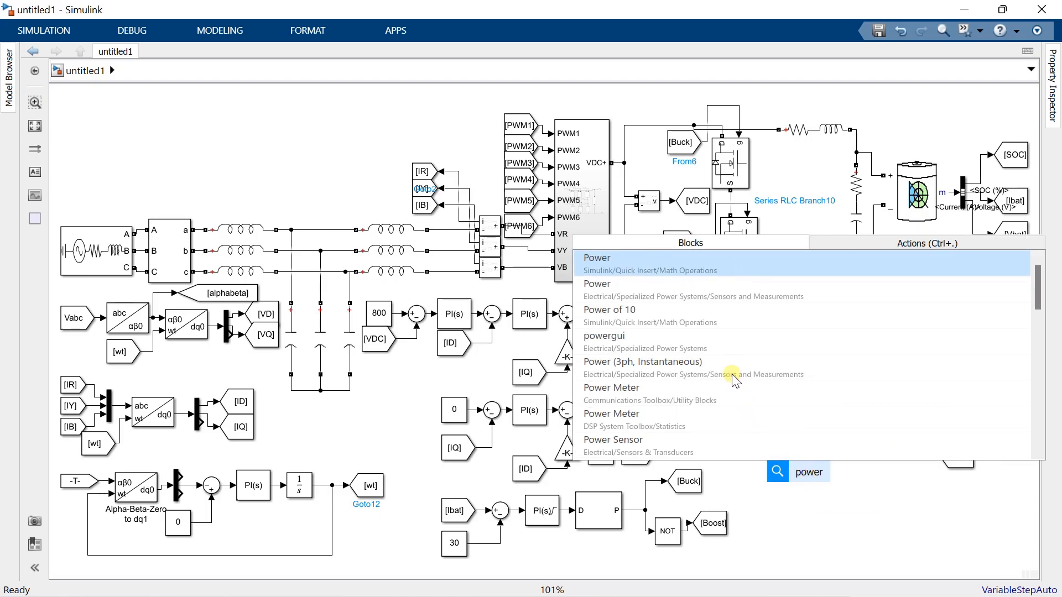
pyautogui.scroll(-2, 732, 374)
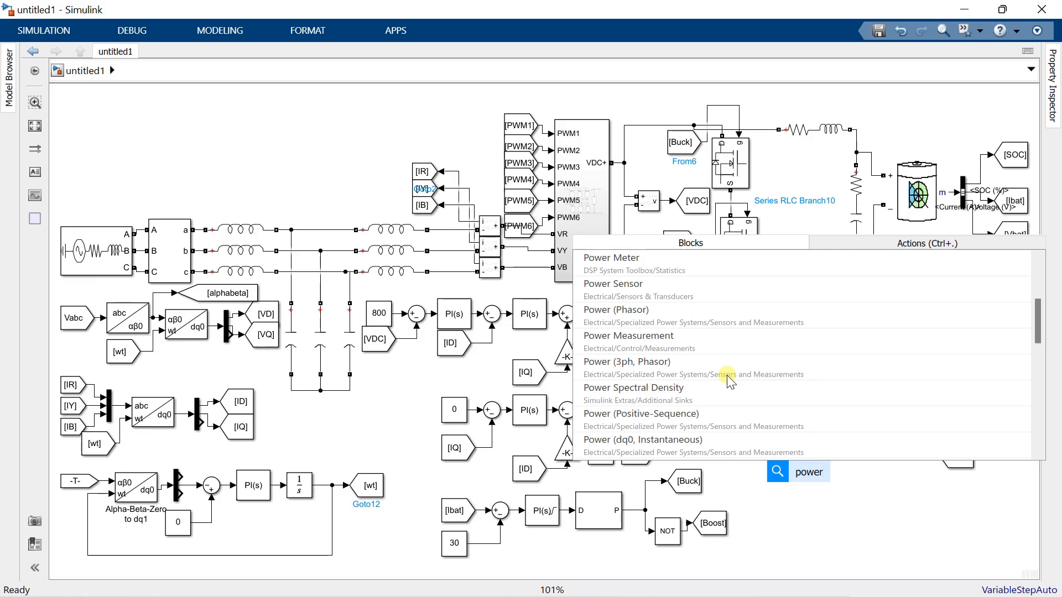
pyautogui.scroll(-1, 727, 382)
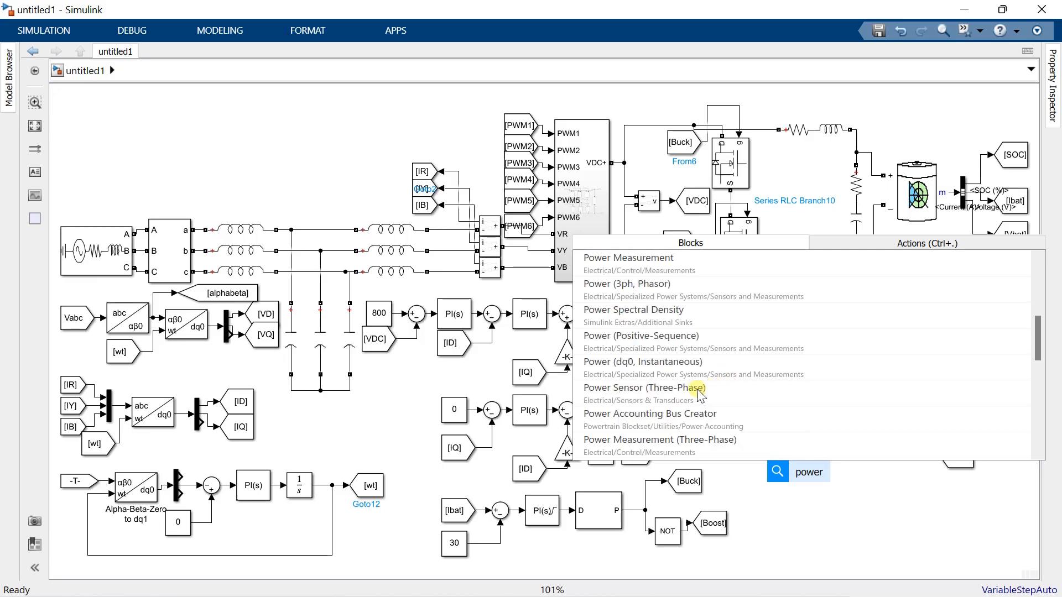
pyautogui.scroll(2, 668, 369)
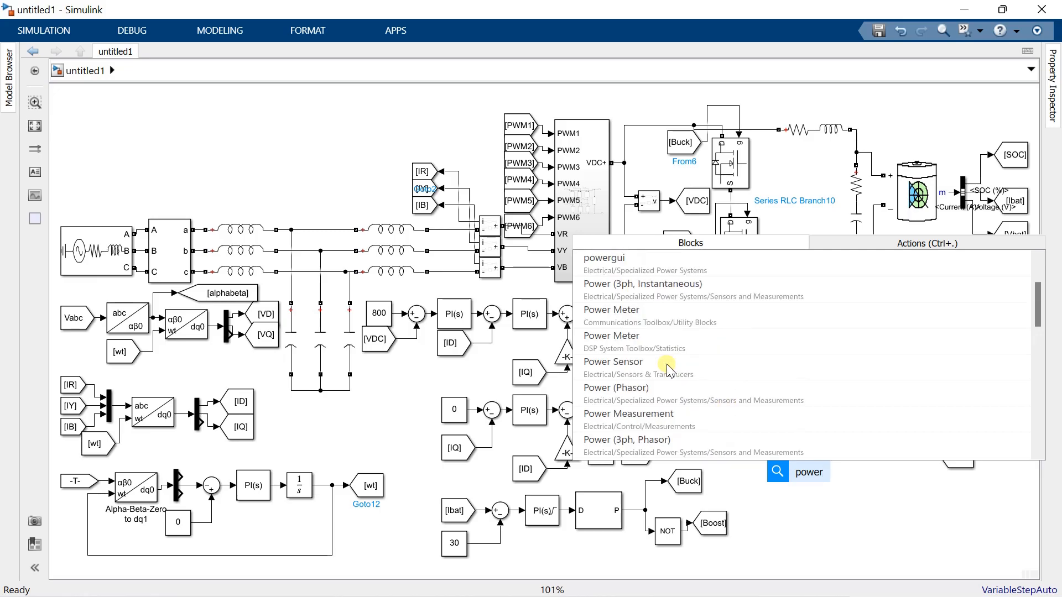
pyautogui.click(674, 295)
pyautogui.moveTo(811, 484); pyautogui.dragTo(837, 485)
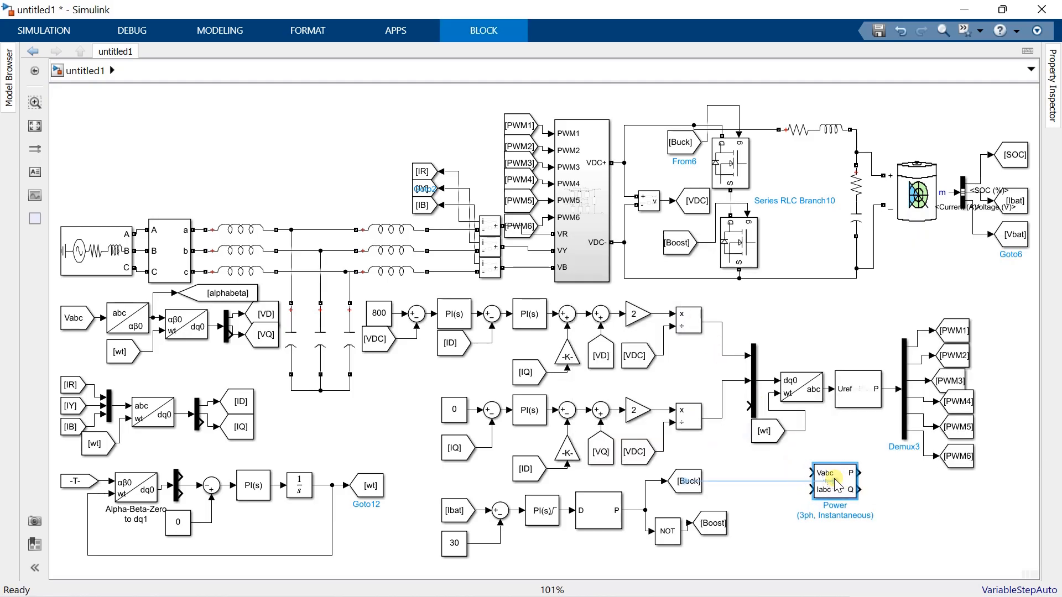
pyautogui.click(773, 487)
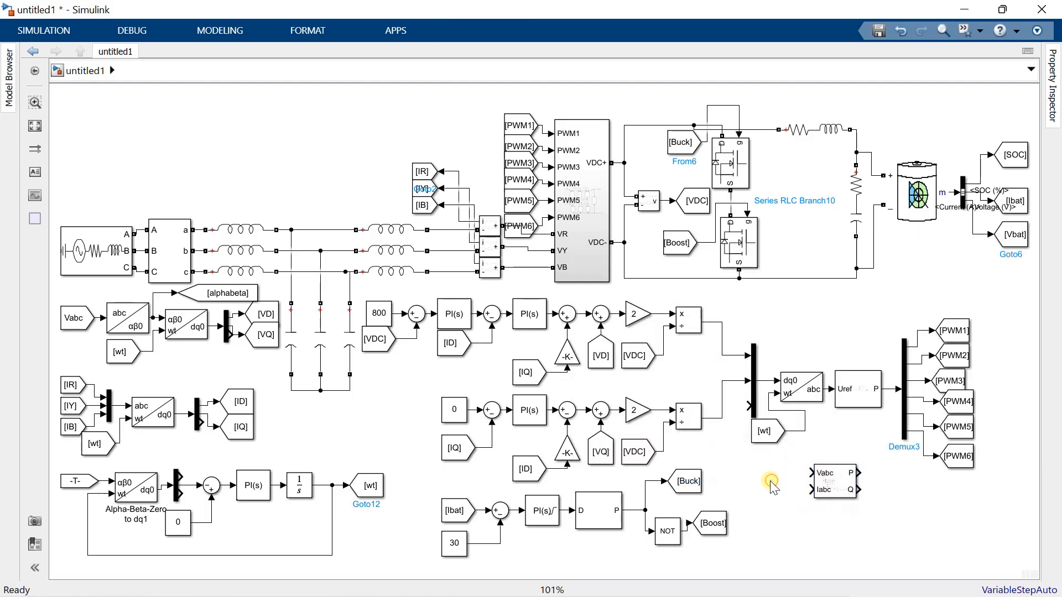
# Step: Connect a copy of the Vabc From block to the power block's Vabc input and a copied IR/IY/IB Mux group to Iabc
pyautogui.click(74, 318)
pyautogui.moveTo(74, 318); pyautogui.dragTo(804, 469)
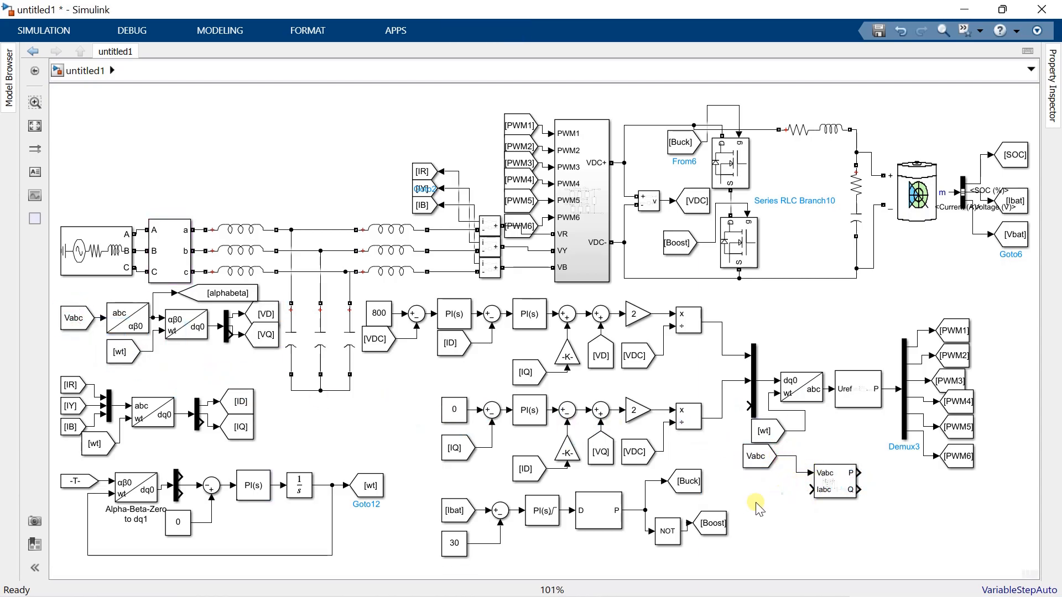
pyautogui.moveTo(56, 367); pyautogui.dragTo(110, 429)
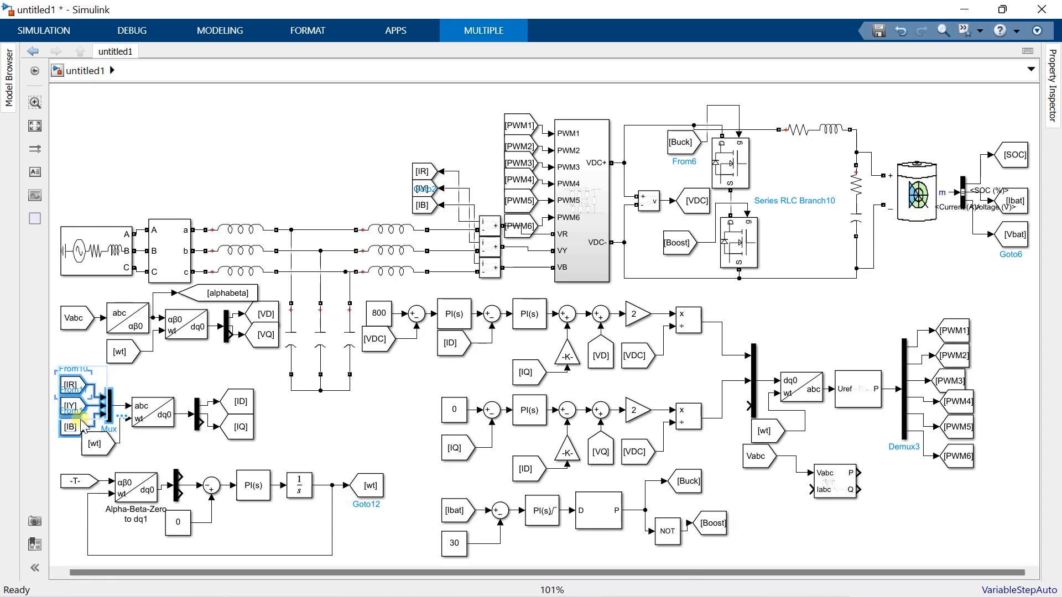
pyautogui.rightClick(66, 383)
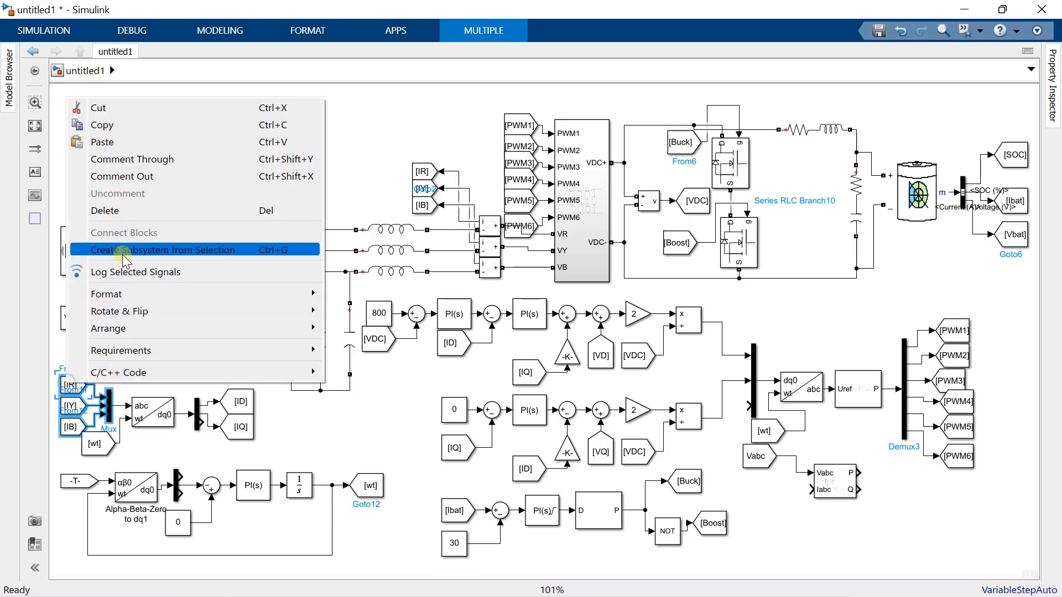
pyautogui.click(103, 126)
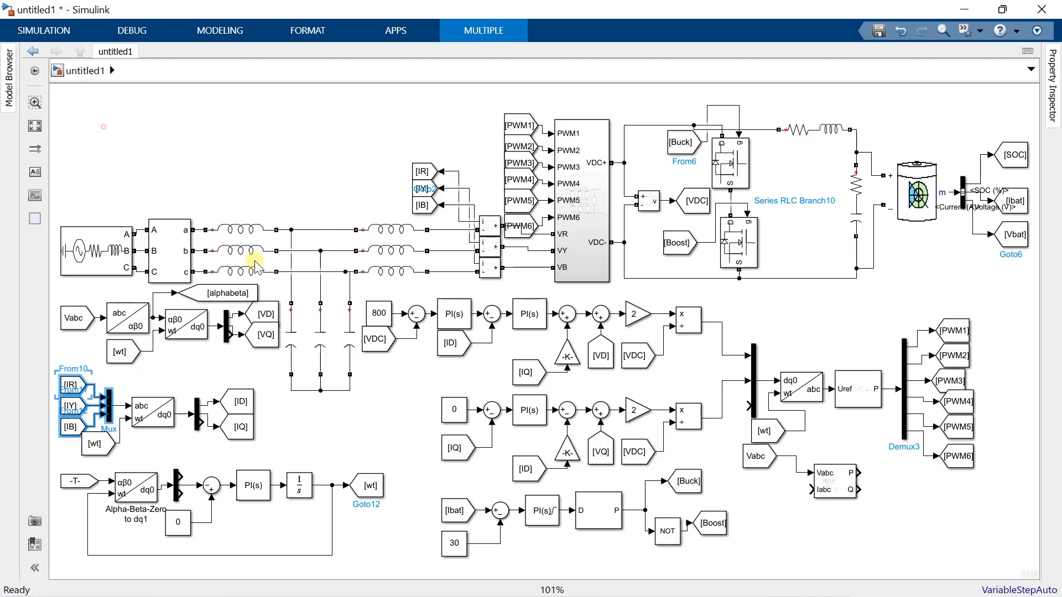
pyautogui.click(743, 521)
pyautogui.rightClick(742, 521)
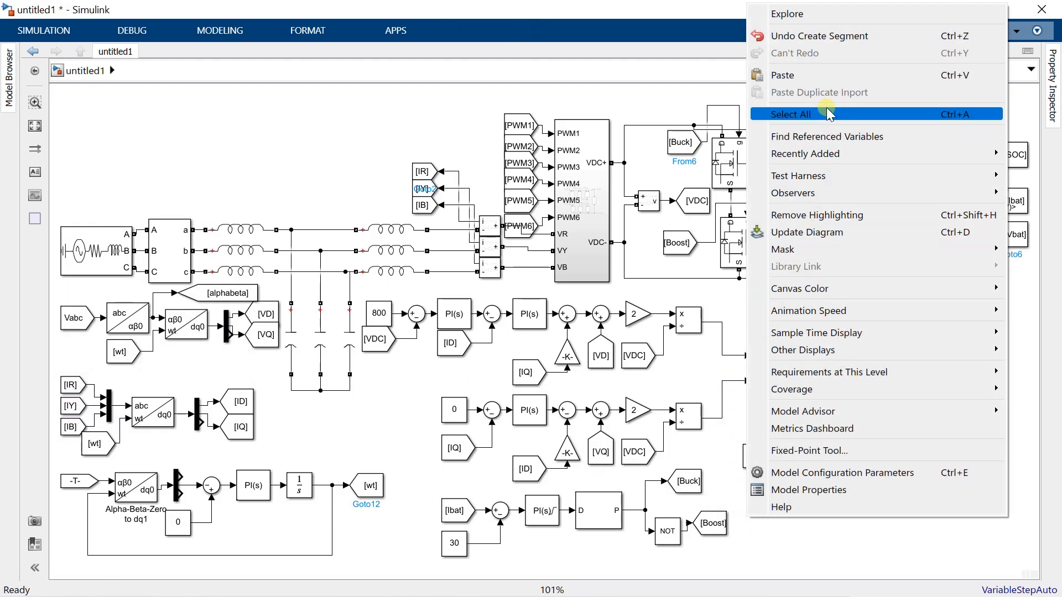
pyautogui.click(823, 76)
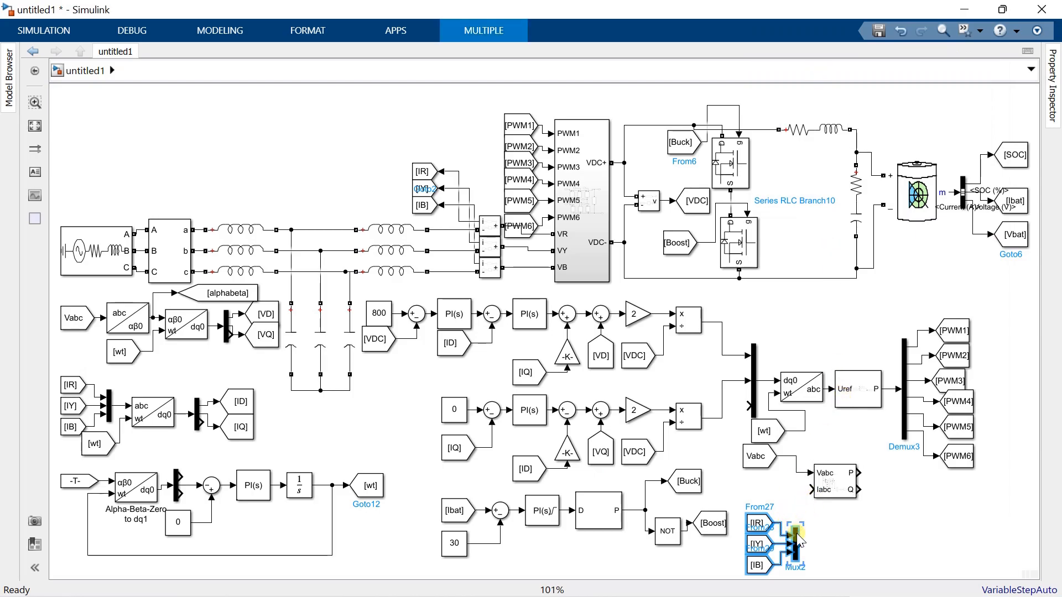
pyautogui.moveTo(802, 530)
pyautogui.mouseDown()
pyautogui.moveTo(789, 524)
pyautogui.moveTo(813, 491)
pyautogui.mouseUp()
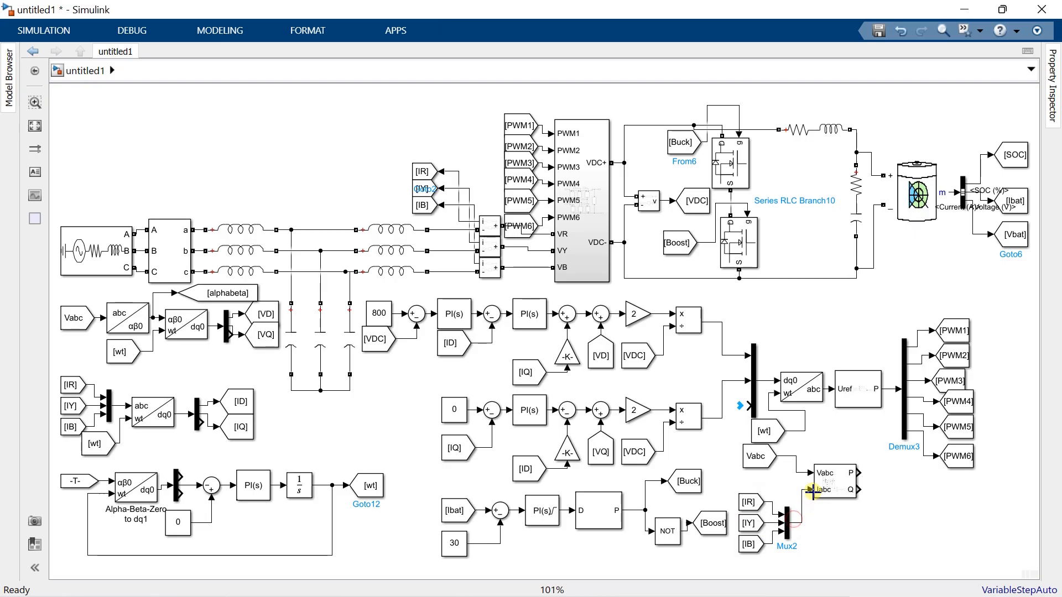
# Step: Add a Simulink Sinks Scope block beneath the Power (3ph, Instantaneous) block
pyautogui.doubleClick(836, 534)
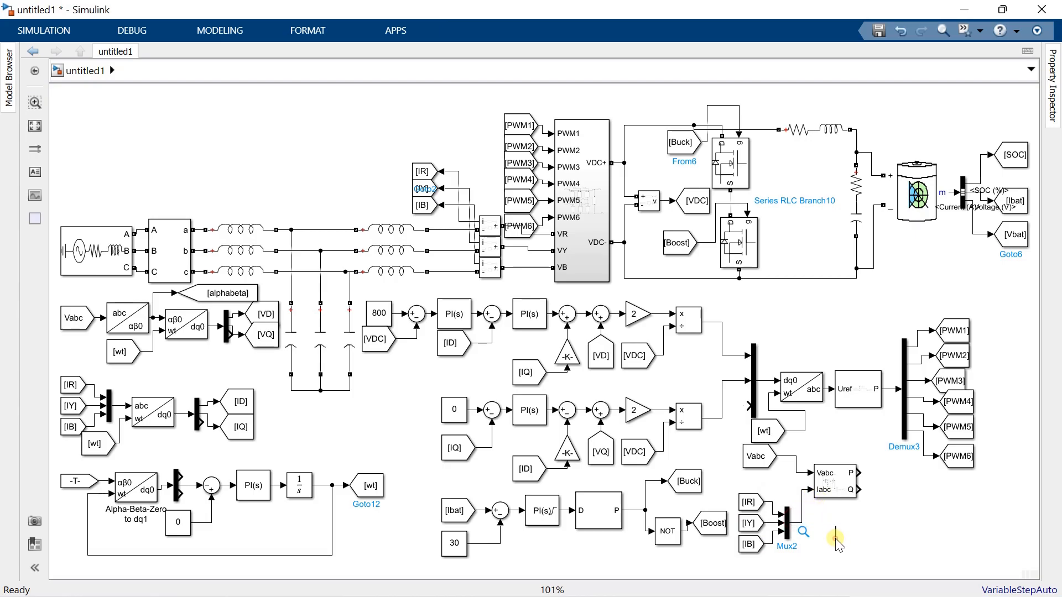
pyautogui.write('scop')
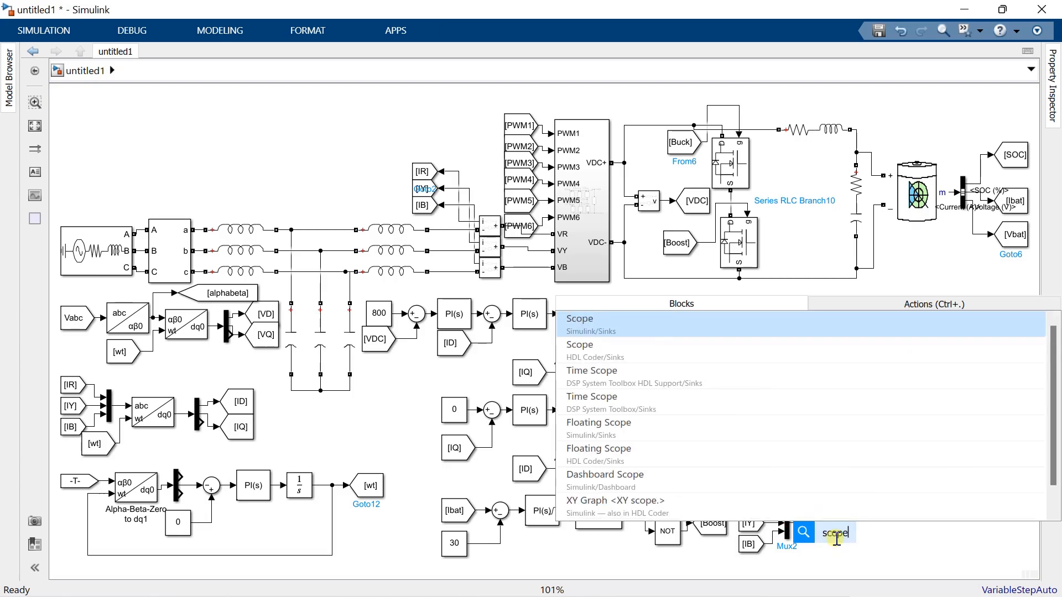
pyautogui.write('e')
pyautogui.click(651, 328)
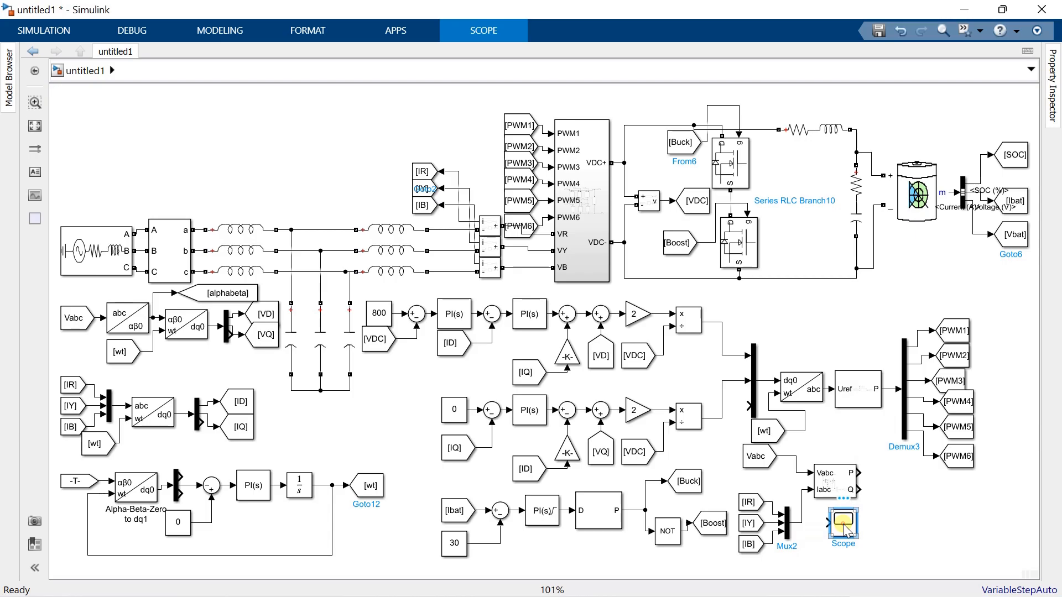
# Step: Give the Scope 2 input ports with two stacked displays, and connect the Vabc signal and the current Mux output to them
pyautogui.doubleClick(844, 526)
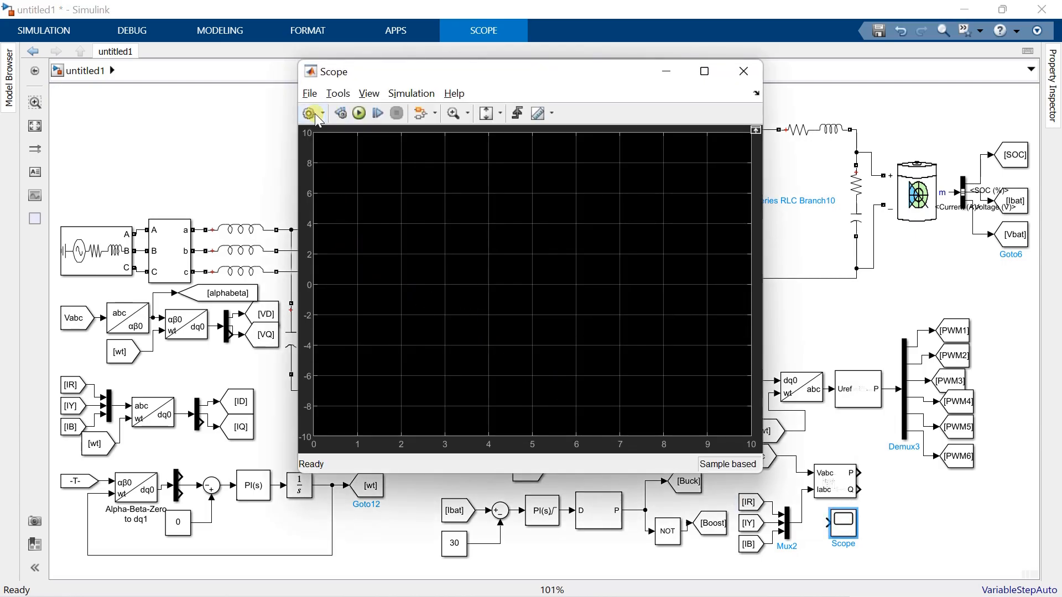
pyautogui.click(309, 114)
pyautogui.doubleClick(513, 270)
pyautogui.write('2')
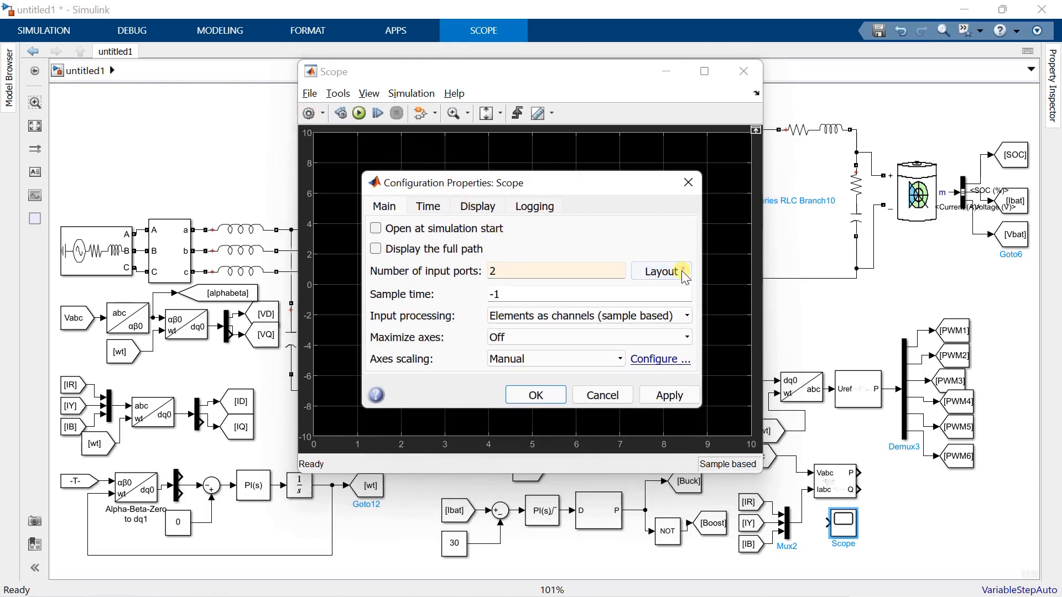
pyautogui.click(686, 275)
pyautogui.click(715, 332)
pyautogui.click(537, 408)
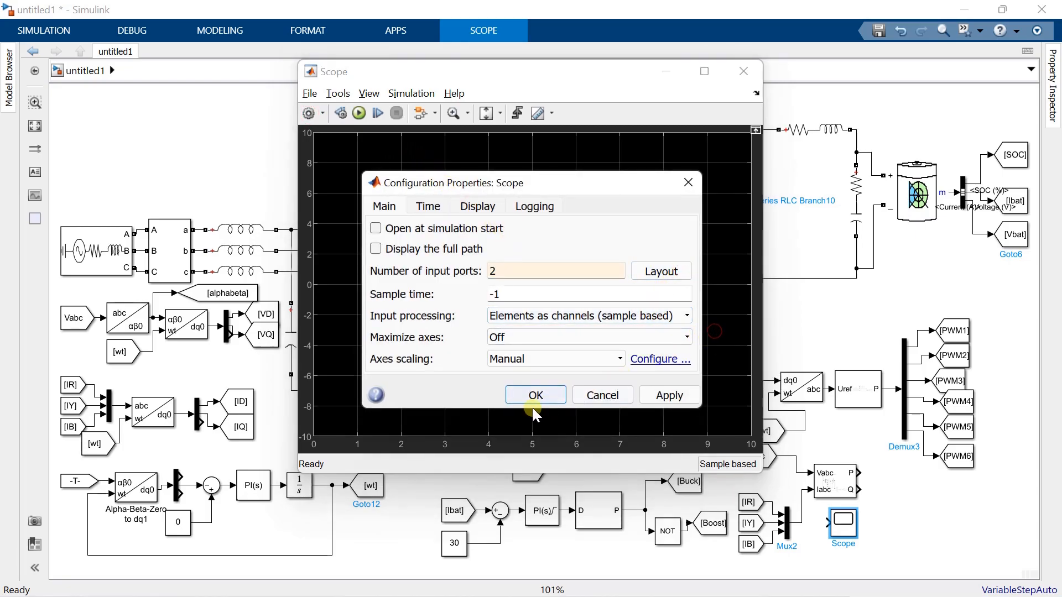
pyautogui.click(529, 398)
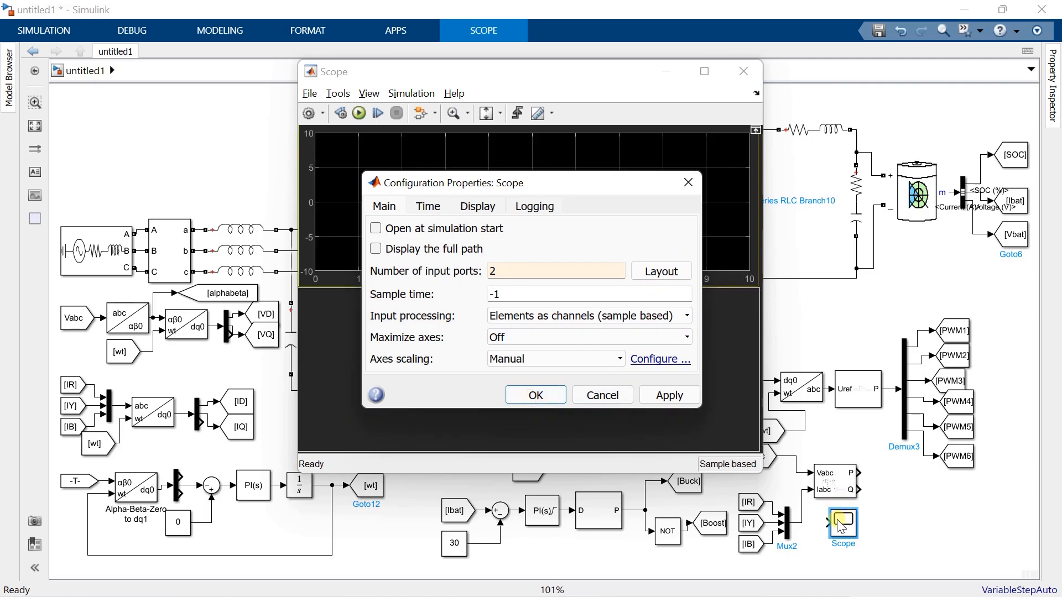
pyautogui.click(744, 67)
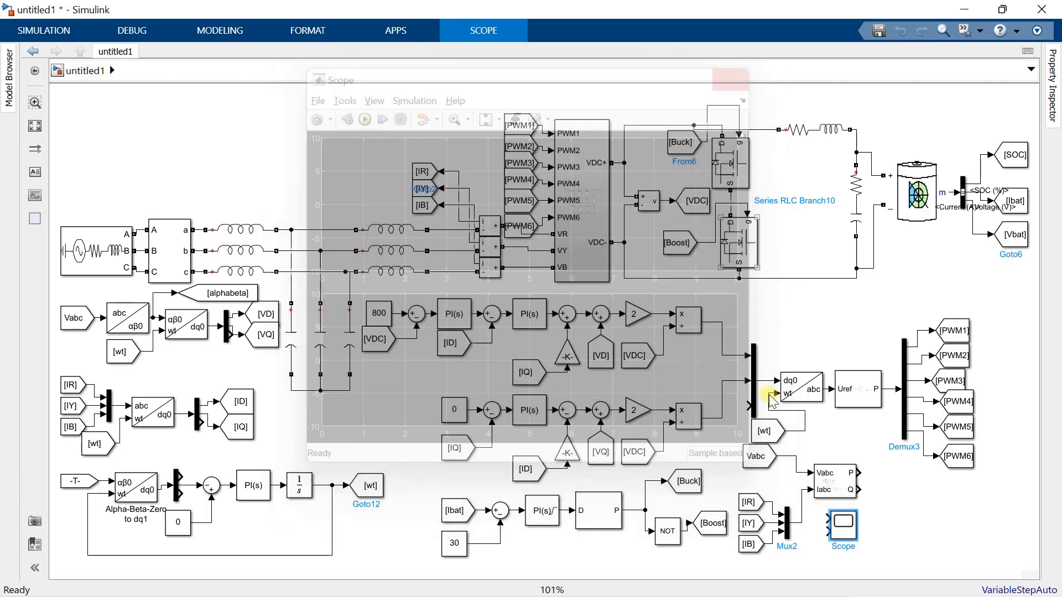
pyautogui.moveTo(824, 516); pyautogui.dragTo(797, 473)
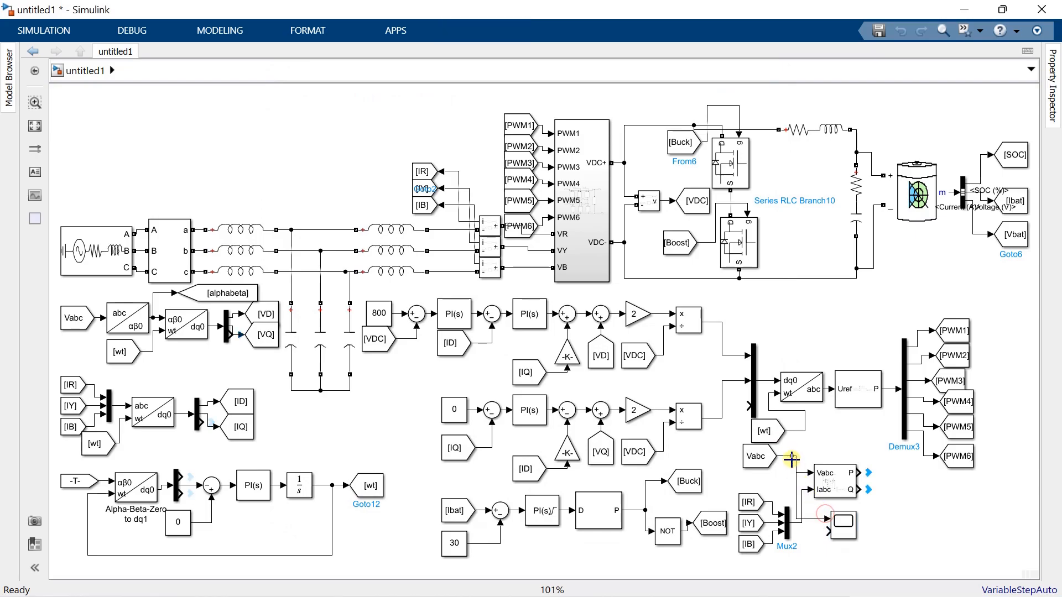
pyautogui.moveTo(820, 529); pyautogui.dragTo(798, 528)
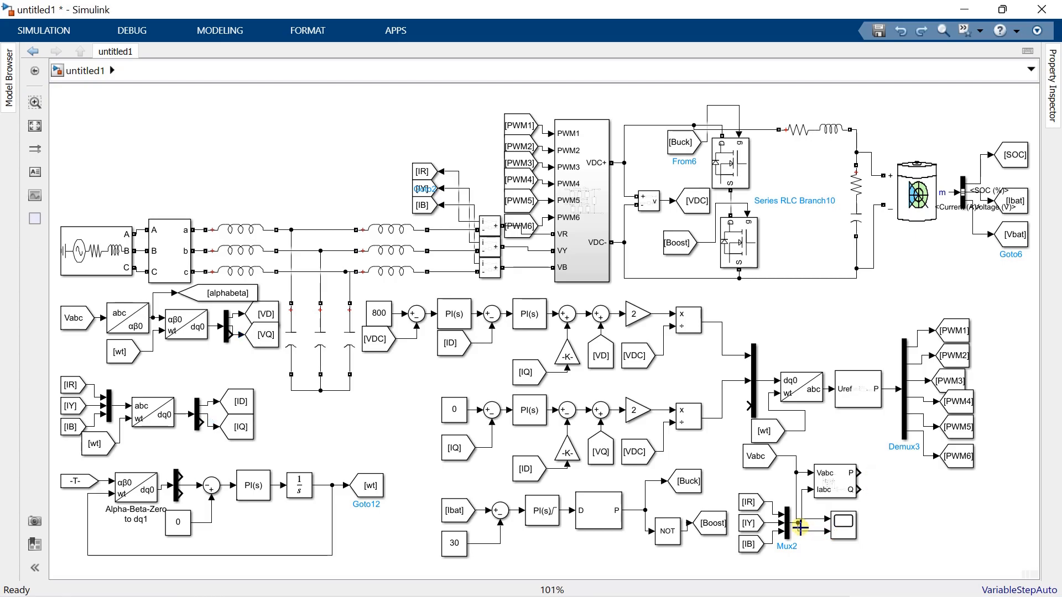
# Step: Add a second Scope beside the first one and connect a VDC From block to its input
pyautogui.doubleClick(886, 525)
pyautogui.write('scope')
pyautogui.press('Return')
pyautogui.moveTo(880, 524); pyautogui.dragTo(892, 523)
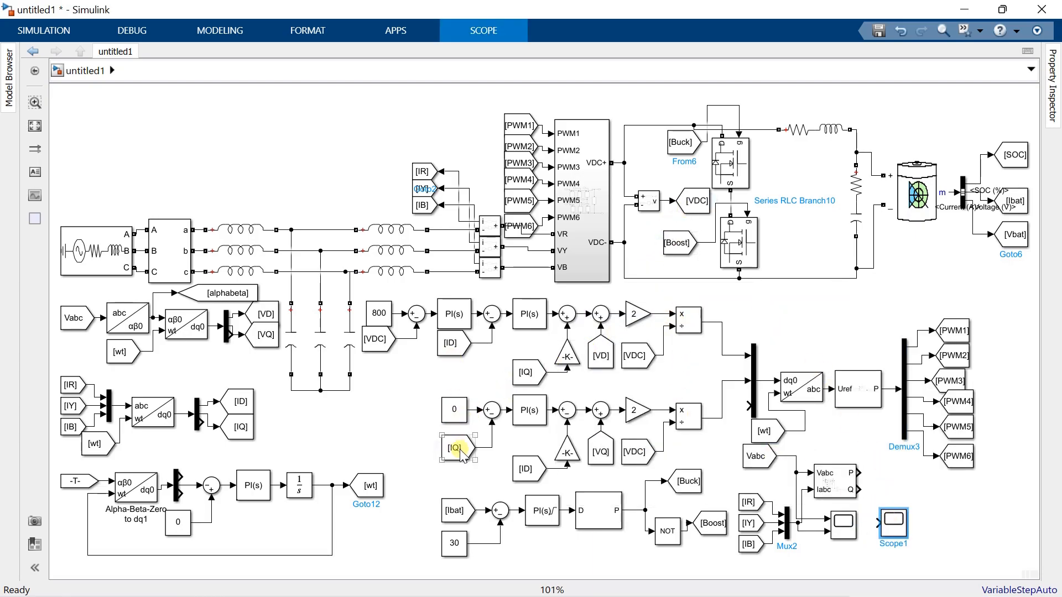
pyautogui.click(709, 201)
pyautogui.moveTo(716, 199); pyautogui.dragTo(950, 507)
pyautogui.moveTo(875, 500); pyautogui.dragTo(931, 532)
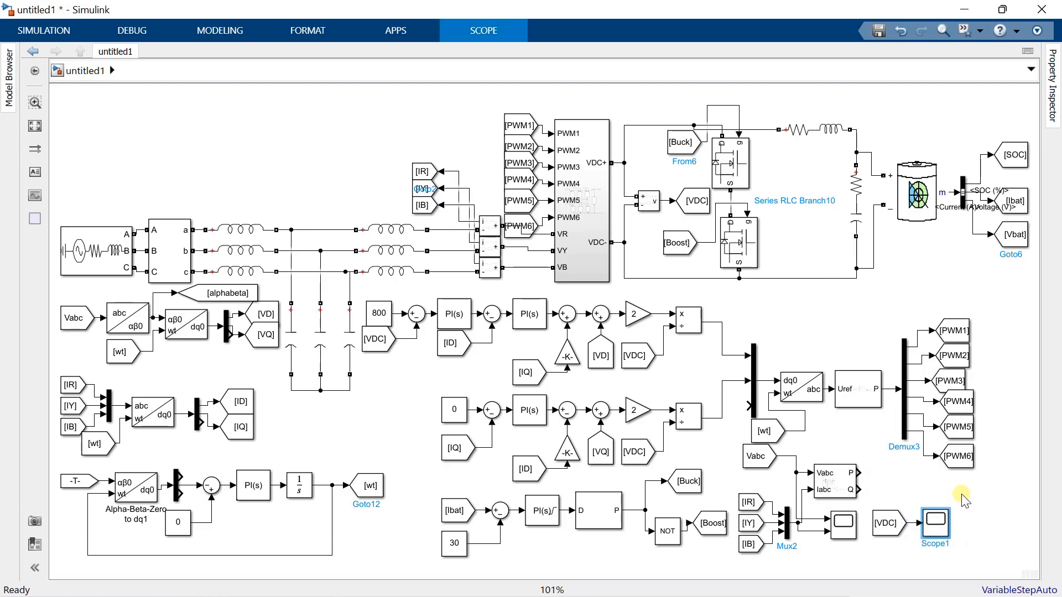
# Step: Move the six-output Demux and its PWM1 to PWM6 Goto blocks farther away from the PWM generator
pyautogui.click(920, 332)
pyautogui.moveTo(896, 306); pyautogui.dragTo(990, 480)
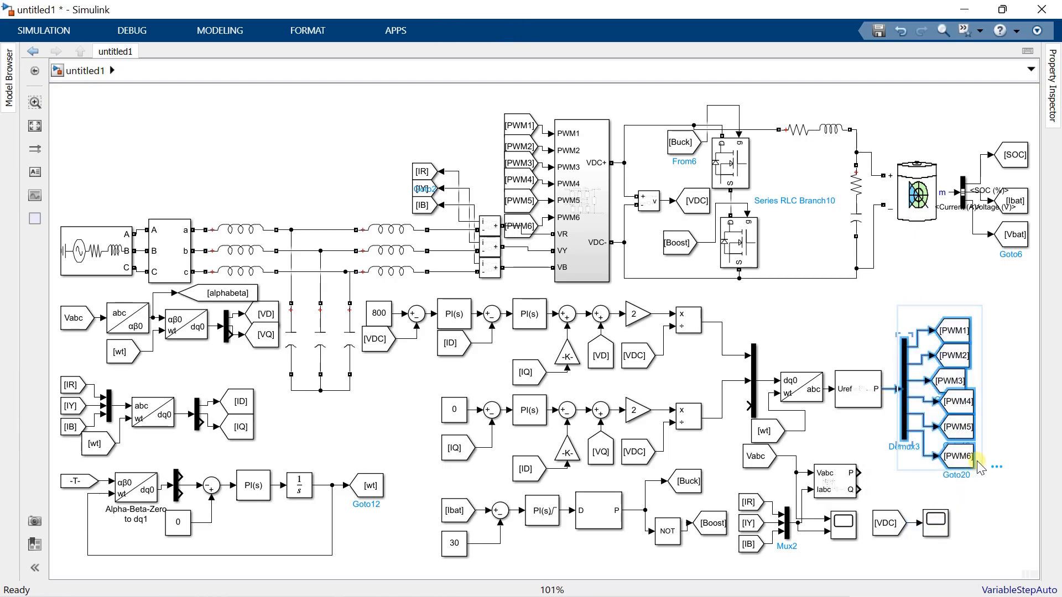
pyautogui.moveTo(969, 429); pyautogui.dragTo(1011, 420)
# Step: Add Display blocks to the power block's P and Q outputs, and shift the VDC block and its Scope down to make room
pyautogui.doubleClick(903, 460)
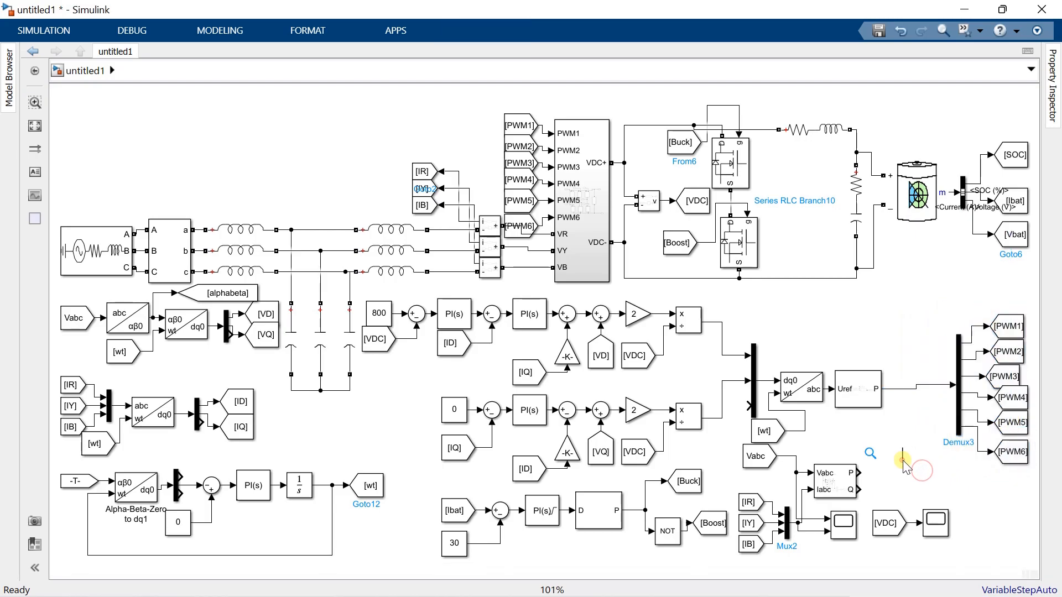
pyautogui.write('displ')
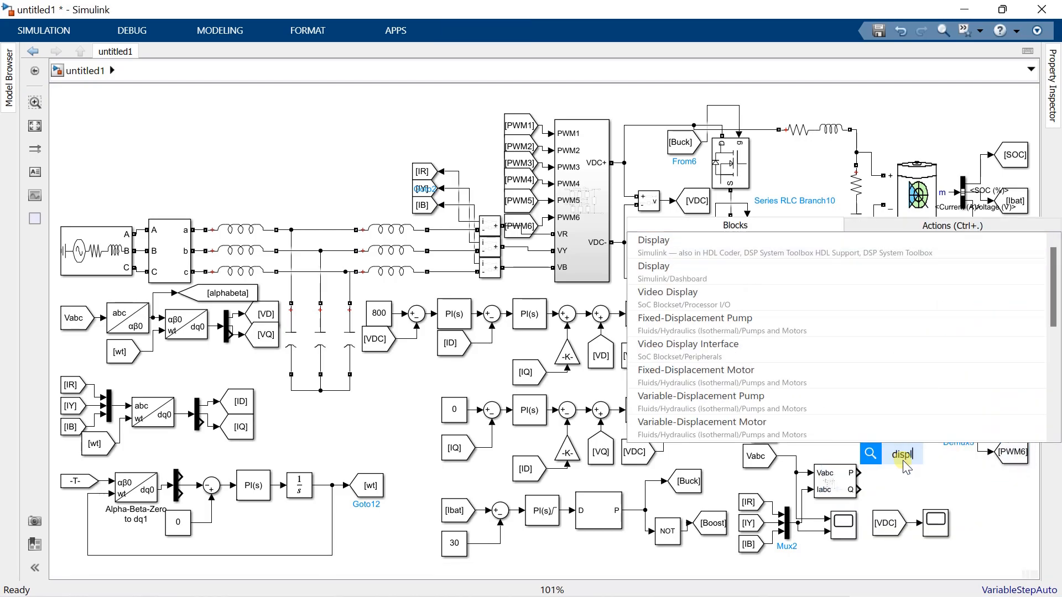
pyautogui.click(736, 244)
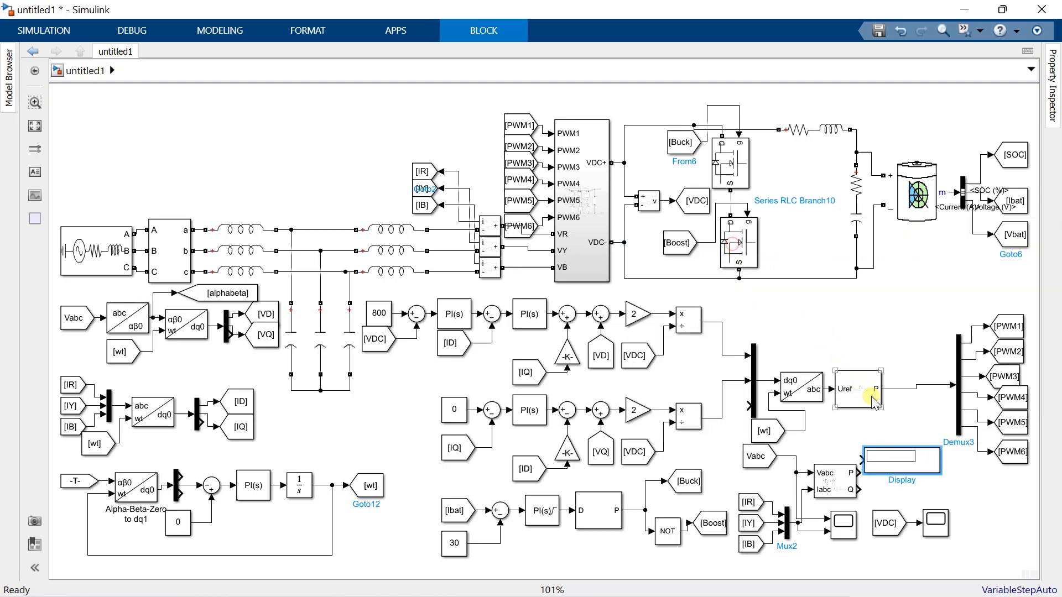
pyautogui.moveTo(895, 456)
pyautogui.mouseDown()
pyautogui.moveTo(908, 456)
pyautogui.moveTo(913, 494)
pyautogui.moveTo(874, 494)
pyautogui.moveTo(874, 460)
pyautogui.mouseUp()
pyautogui.click(895, 529)
pyautogui.moveTo(895, 528); pyautogui.dragTo(923, 543)
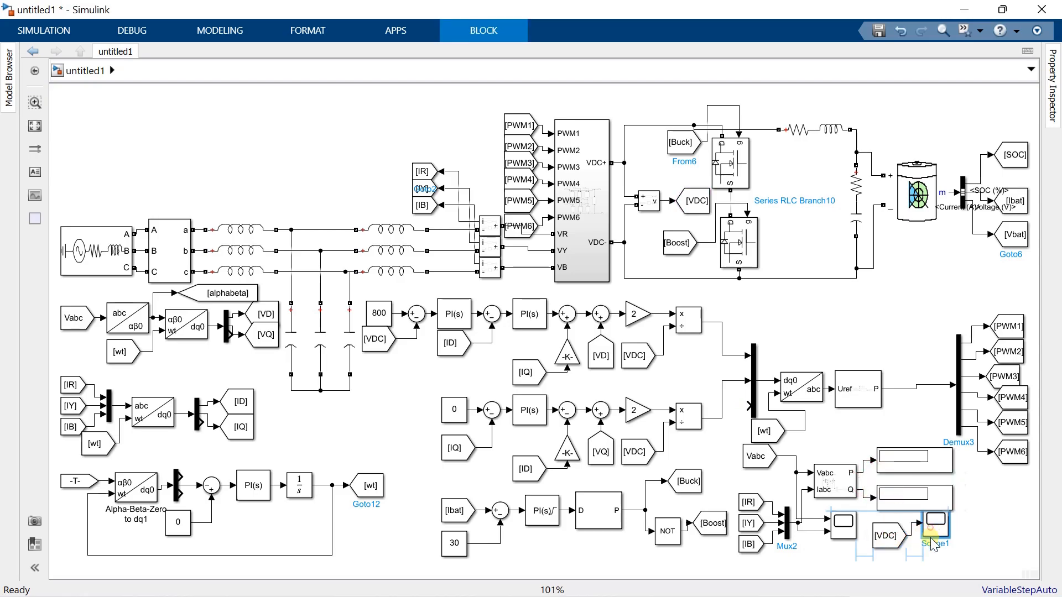
pyautogui.click(994, 527)
# Step: Set the model's solver to ode23t (mod. stiff/Trapezoidal) in the configuration parameters, keeping the variable-step type
pyautogui.click(34, 126)
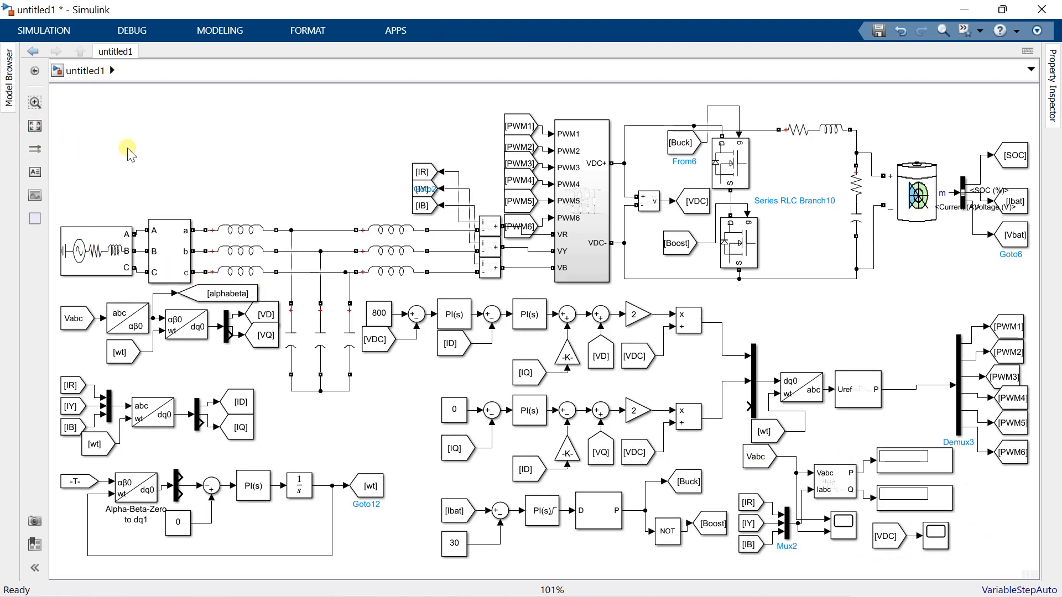
pyautogui.click(212, 31)
pyautogui.click(434, 65)
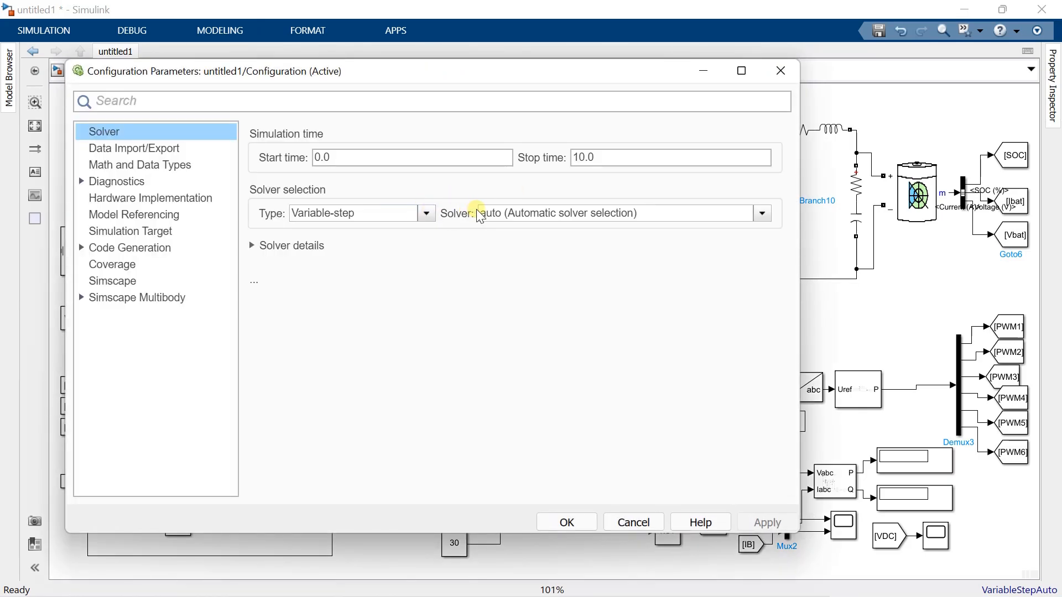
pyautogui.click(480, 216)
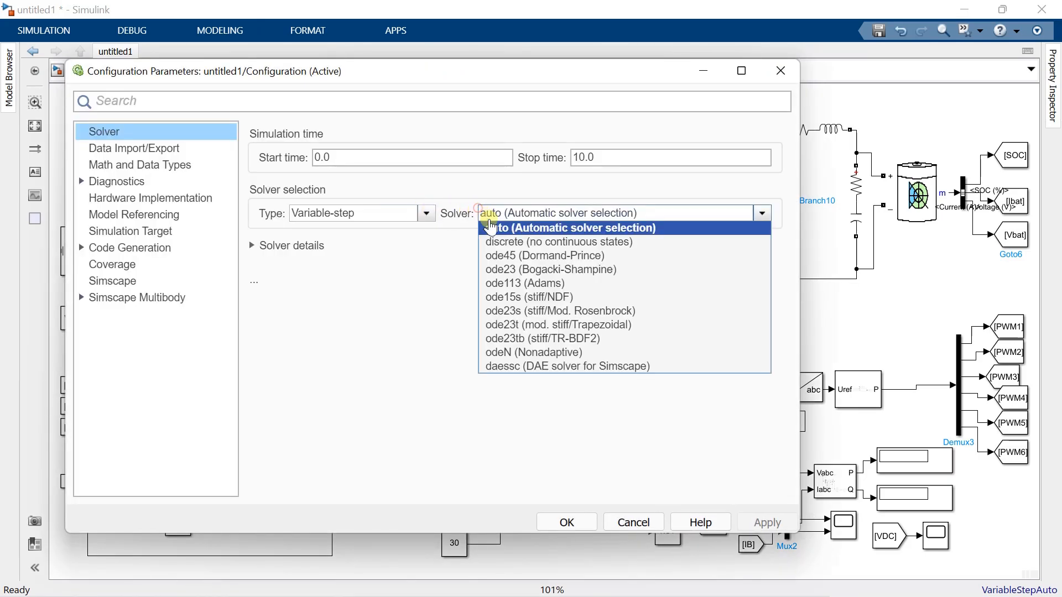
pyautogui.click(530, 325)
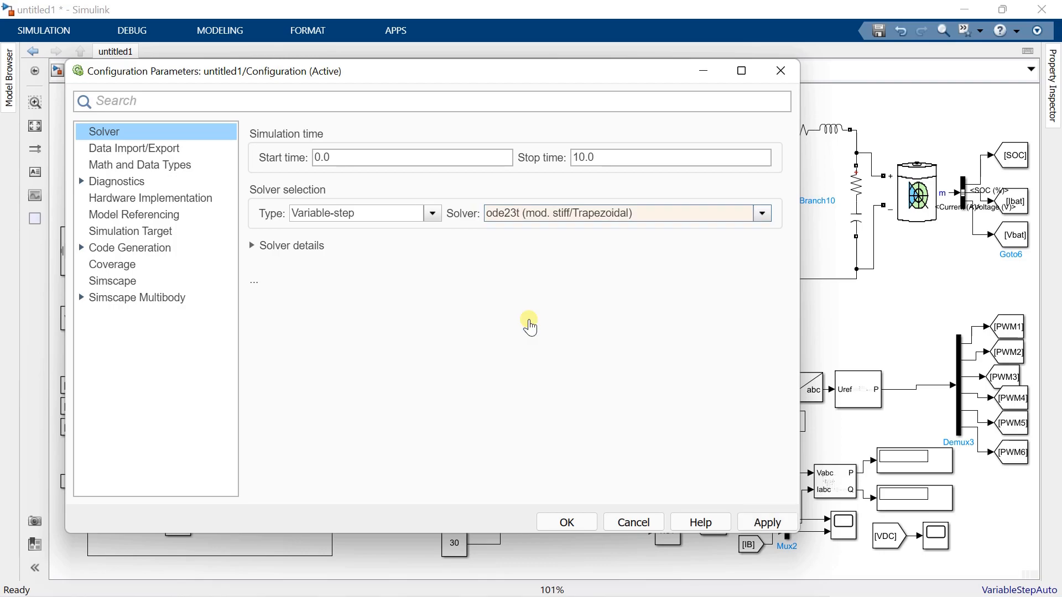
pyautogui.click(765, 523)
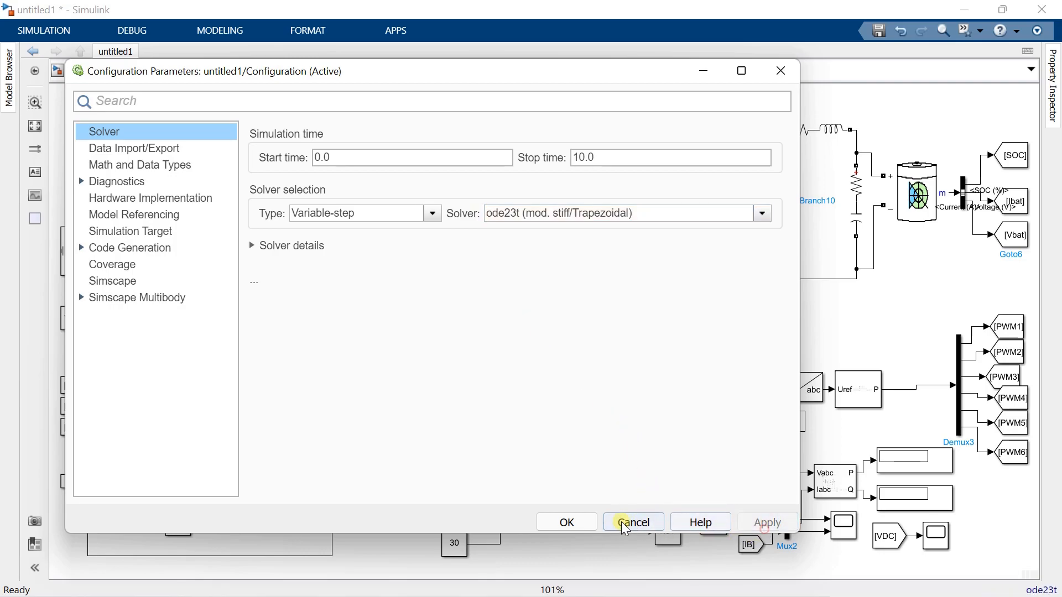
pyautogui.click(570, 521)
# Step: Add a powergui block in the empty area above the dq0-to-abc transform block
pyautogui.doubleClick(807, 306)
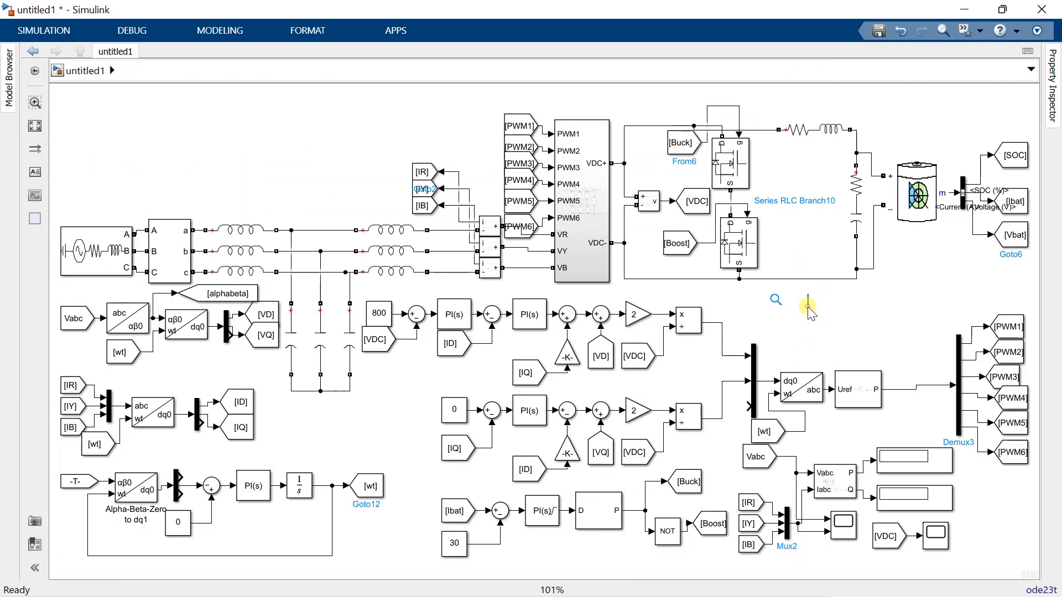
pyautogui.write('power')
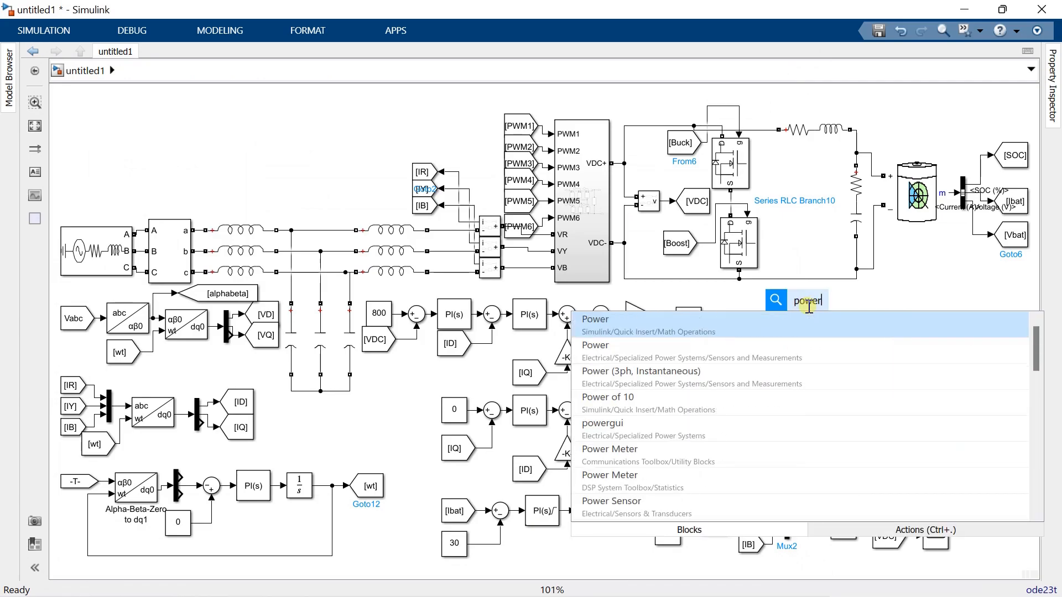
pyautogui.write('gui')
pyautogui.click(725, 319)
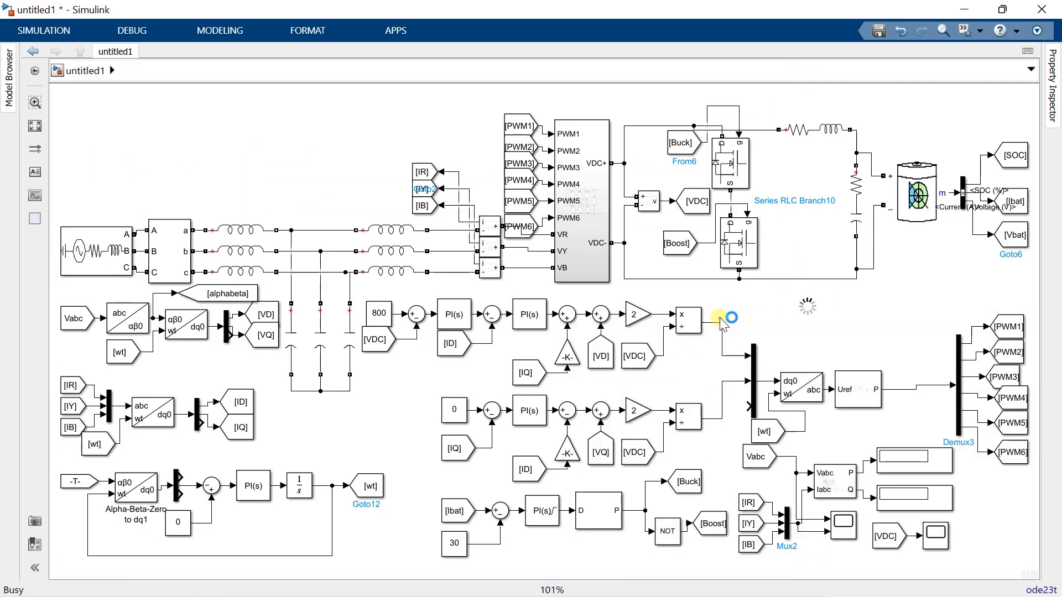
pyautogui.moveTo(811, 324); pyautogui.dragTo(841, 334)
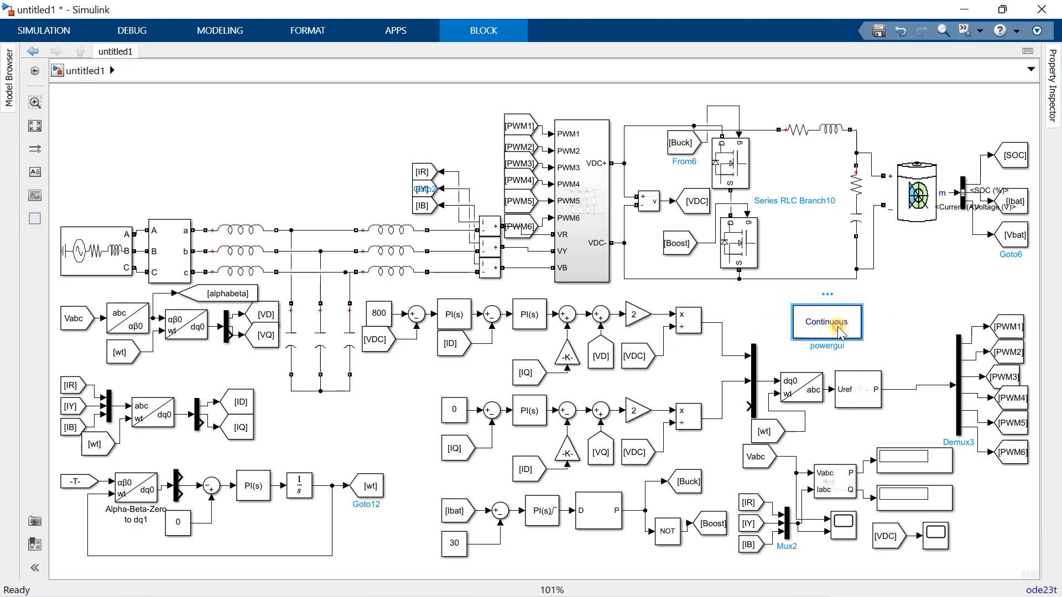
# Step: Configure the powergui block for Discrete simulation with a sample time of 1e-6 s
pyautogui.doubleClick(838, 329)
pyautogui.click(558, 193)
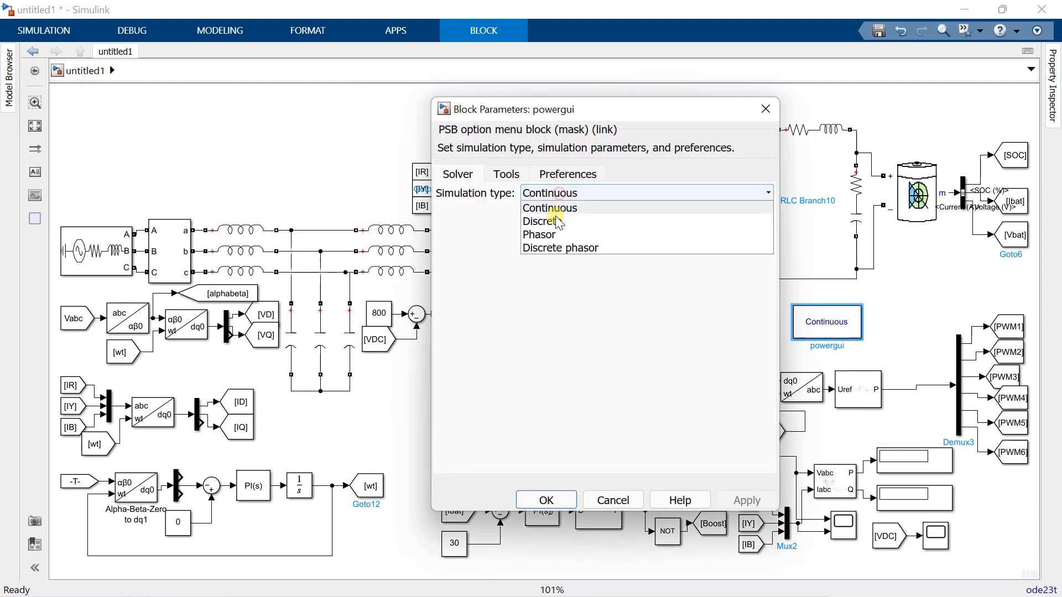
pyautogui.click(557, 222)
pyautogui.doubleClick(561, 220)
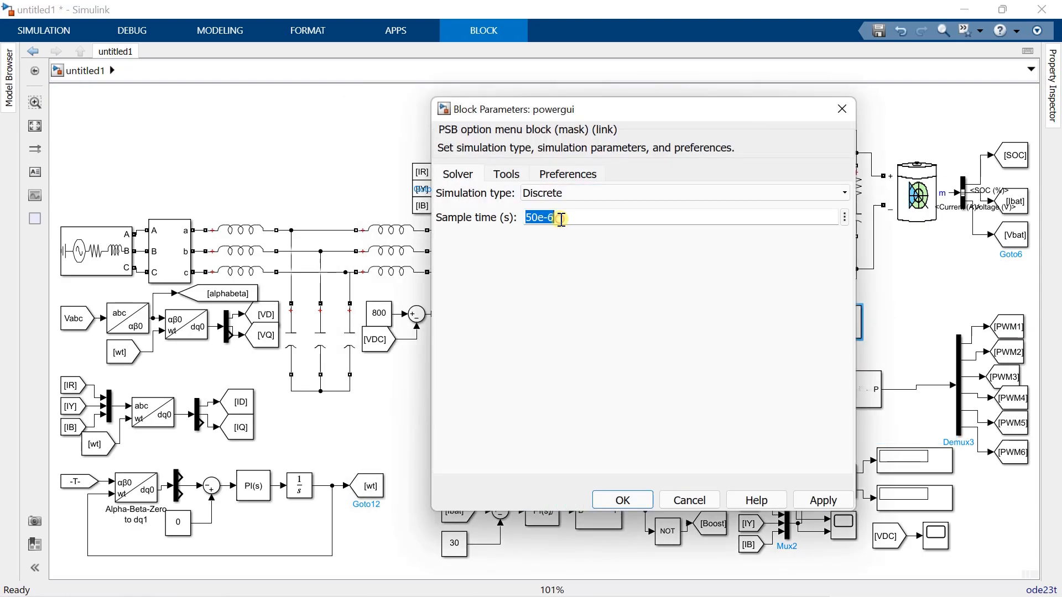
pyautogui.moveTo(539, 217); pyautogui.dragTo(527, 218)
pyautogui.write('1')
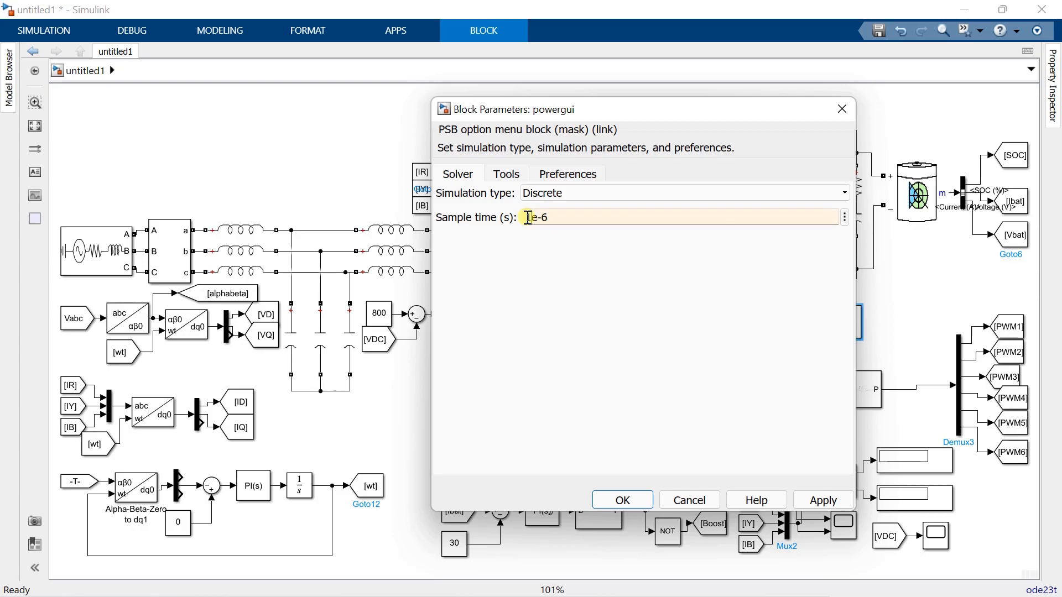
pyautogui.click(624, 500)
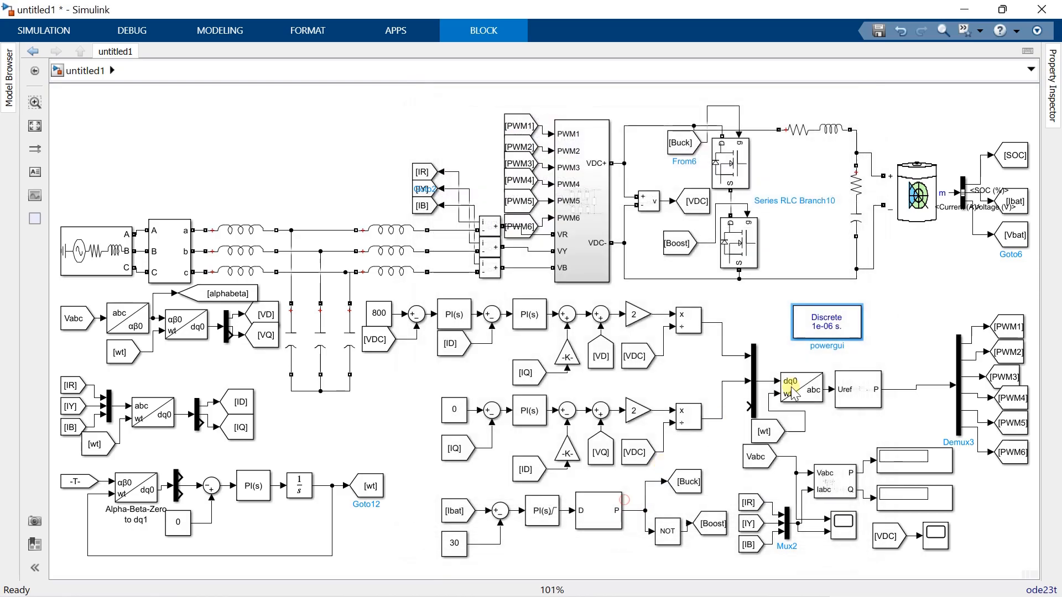
pyautogui.click(931, 297)
# Step: Delete the wire from the battery-side series RL branch to the upper switch's drain, and connect the branch to the midpoint between the two switches
pyautogui.click(754, 130)
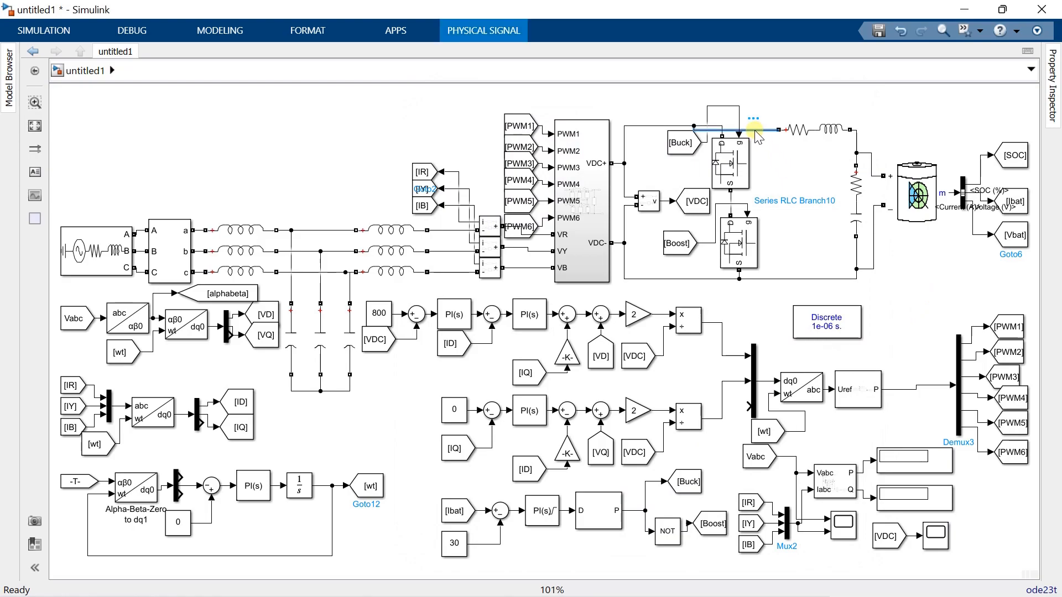
pyautogui.press('Delete')
pyautogui.click(780, 137)
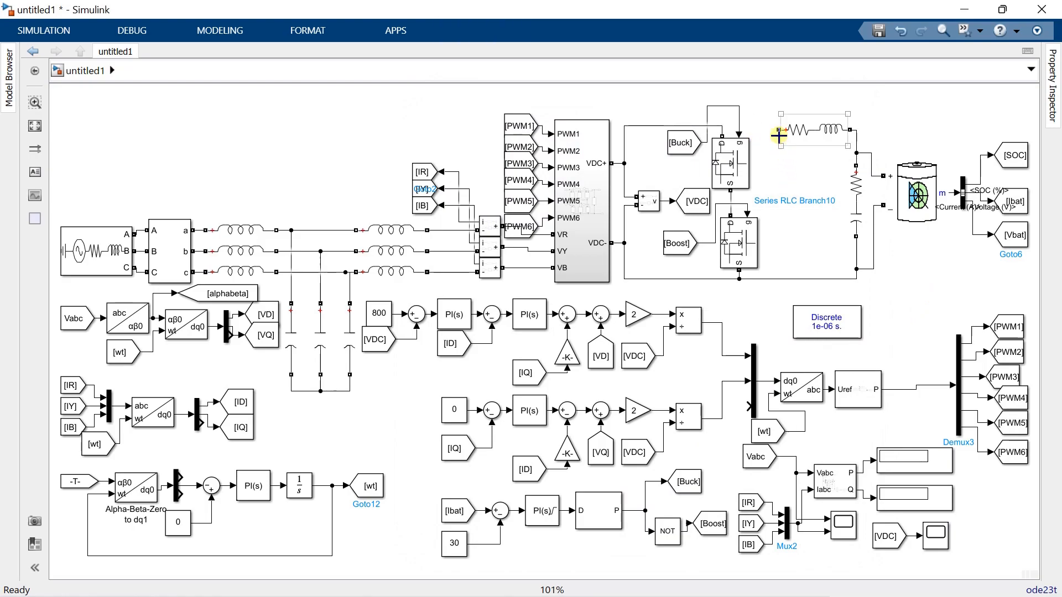
pyautogui.moveTo(777, 129); pyautogui.dragTo(731, 203)
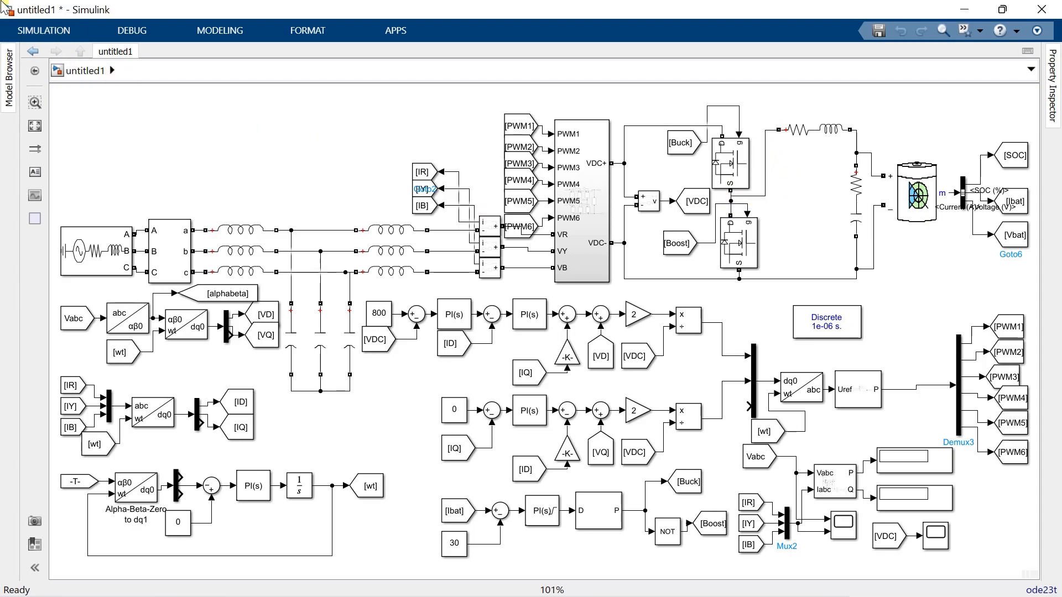
# Step: Set the simulation stop time to 1 and run the model
pyautogui.click(495, 55)
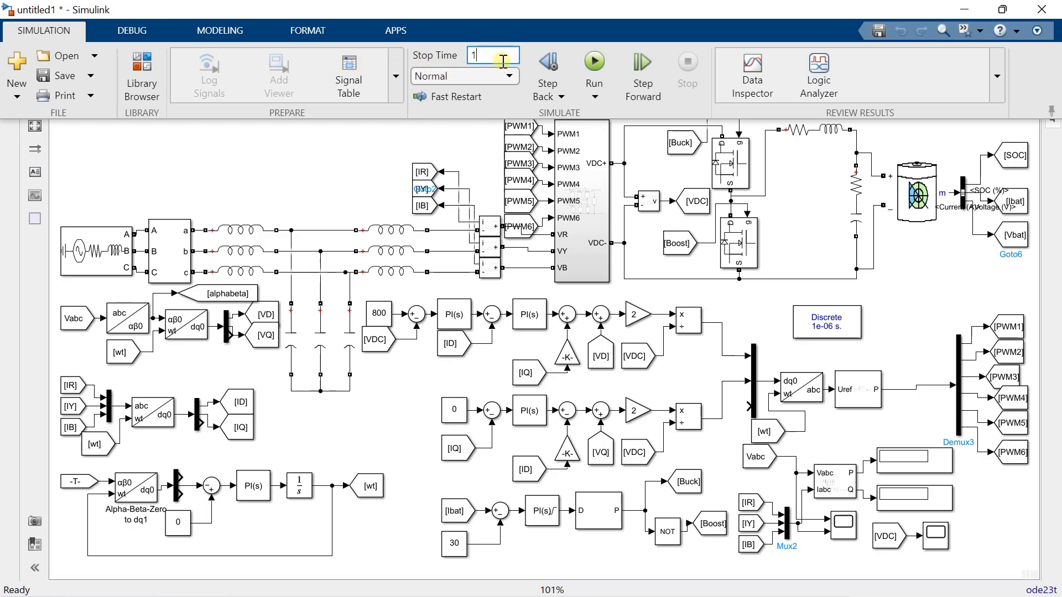
pyautogui.click(594, 59)
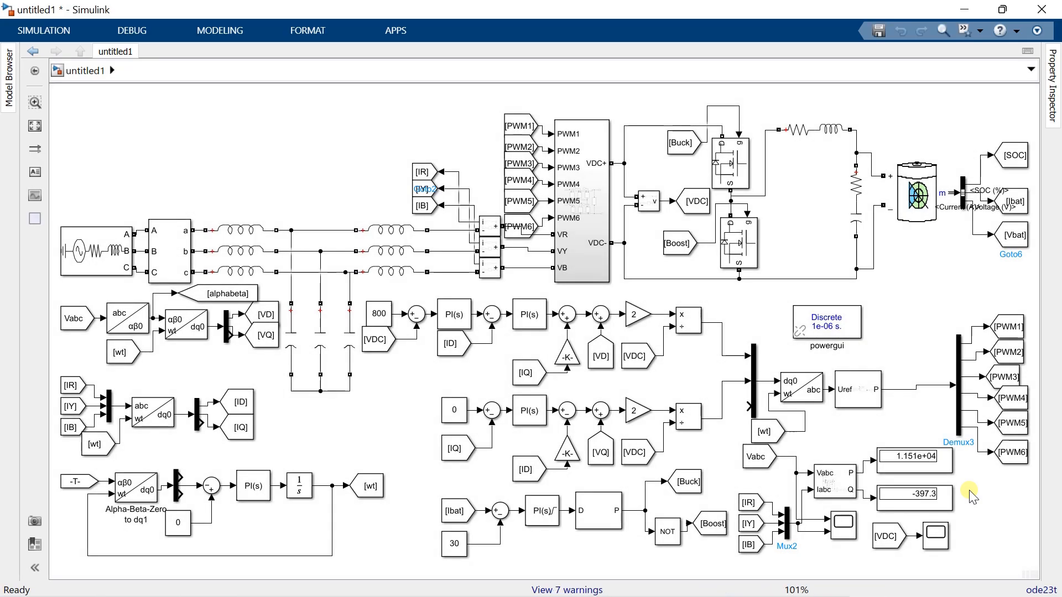
# Step: Examine the grid voltage and current waveforms in the two-display Scope, magnifying the time axis to about 0.92 to 1 s
pyautogui.click(847, 522)
pyautogui.doubleClick(843, 526)
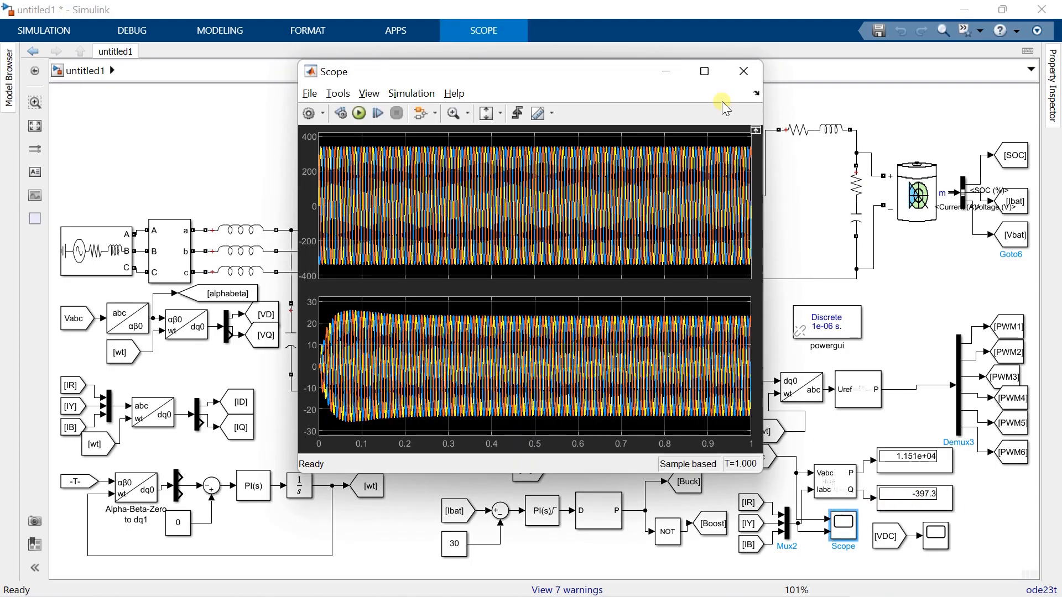
pyautogui.click(704, 71)
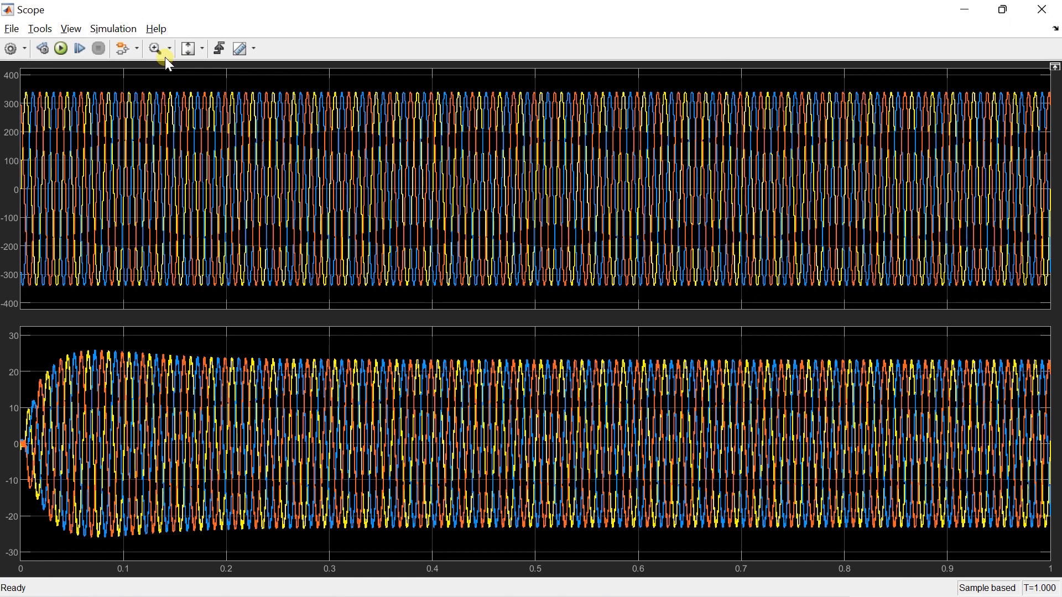
pyautogui.click(170, 48)
pyautogui.click(158, 72)
pyautogui.moveTo(970, 186); pyautogui.dragTo(1055, 186)
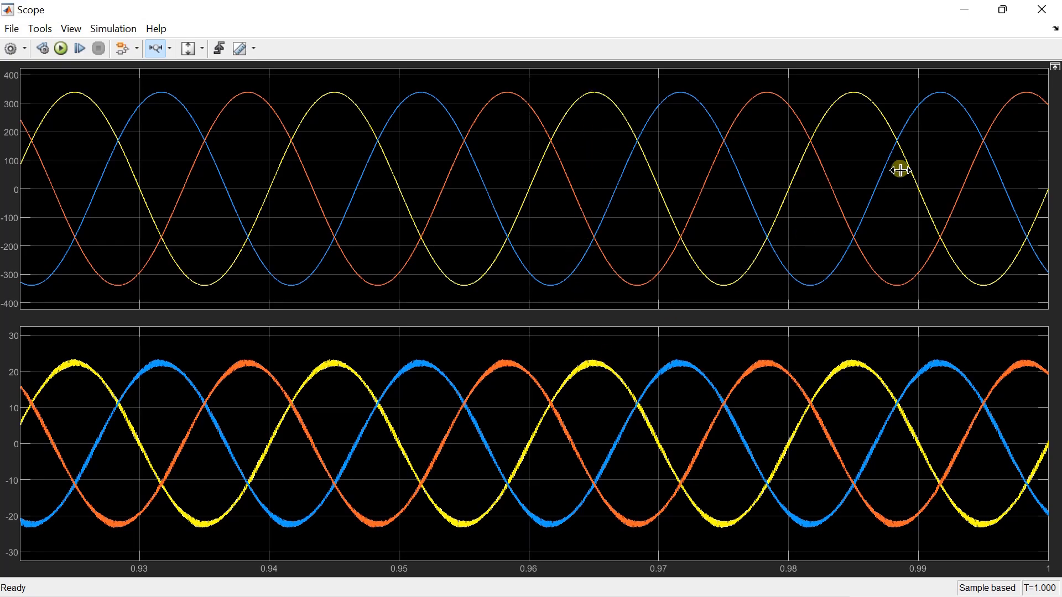
pyautogui.click(1042, 10)
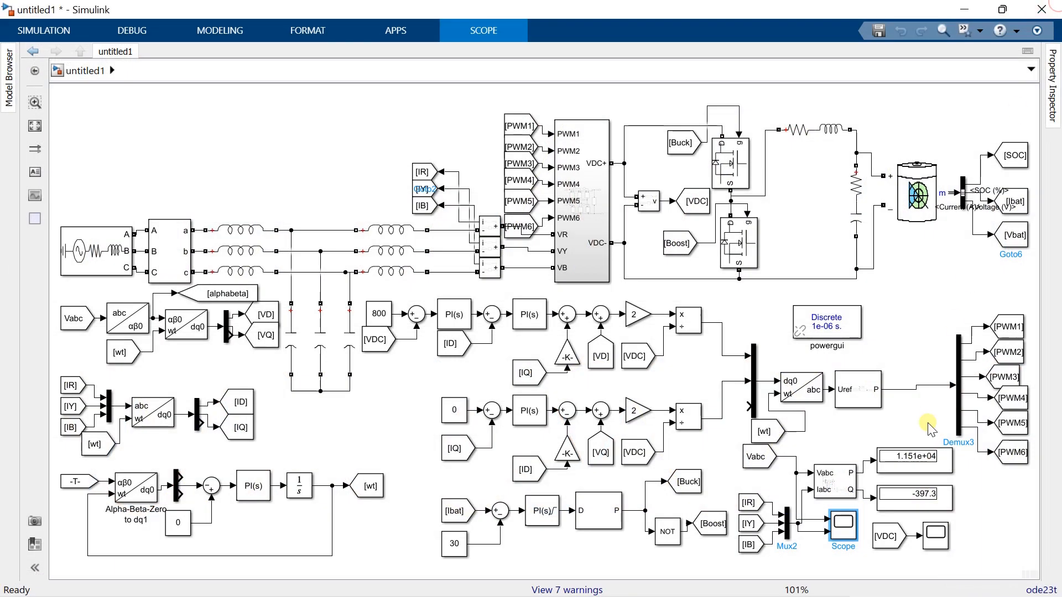
# Step: Examine the DC-link voltage waveform in the Scope fed by the VDC block
pyautogui.click(939, 541)
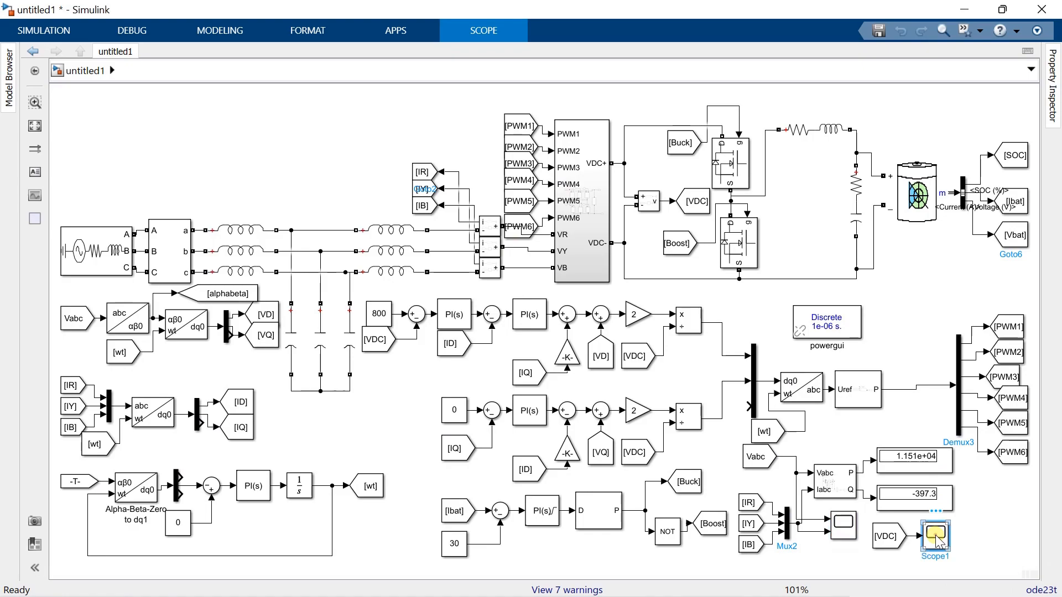
pyautogui.doubleClick(939, 542)
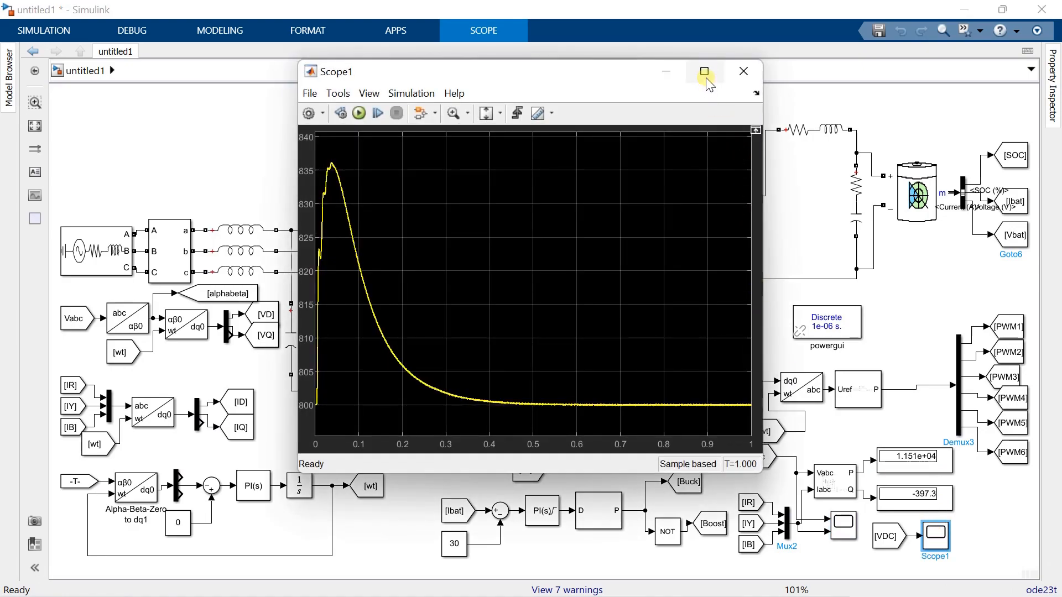
pyautogui.click(706, 79)
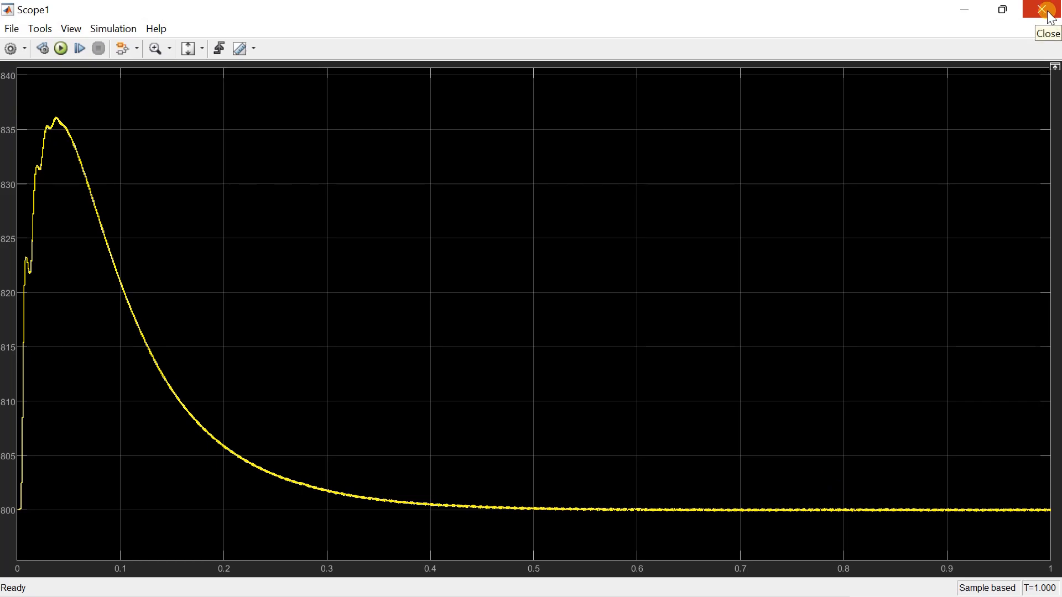
pyautogui.click(1051, 17)
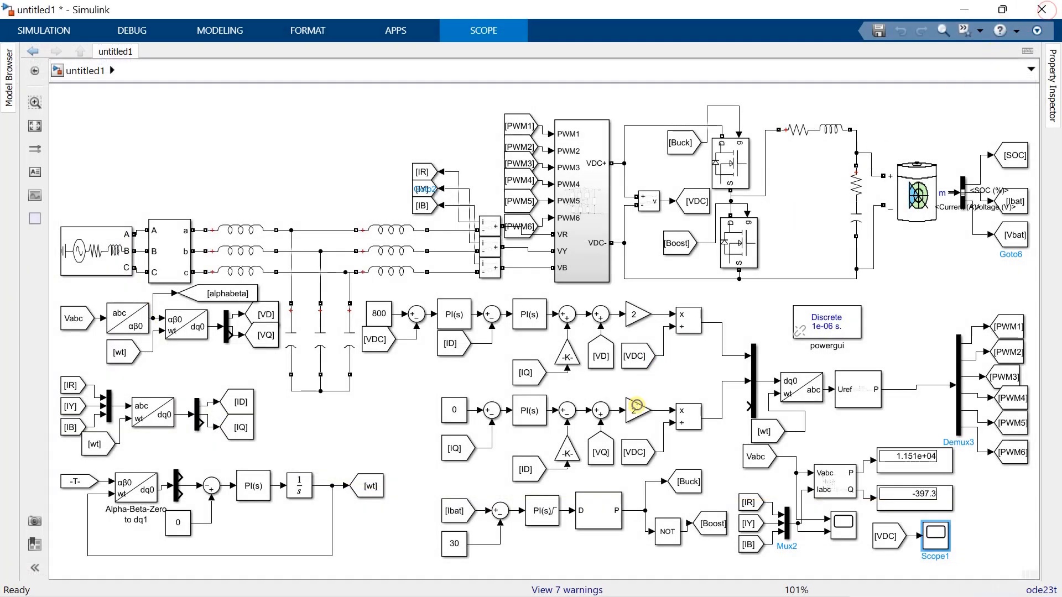
# Step: Set the battery current reference constant to -30 and rerun the simulation
pyautogui.click(456, 552)
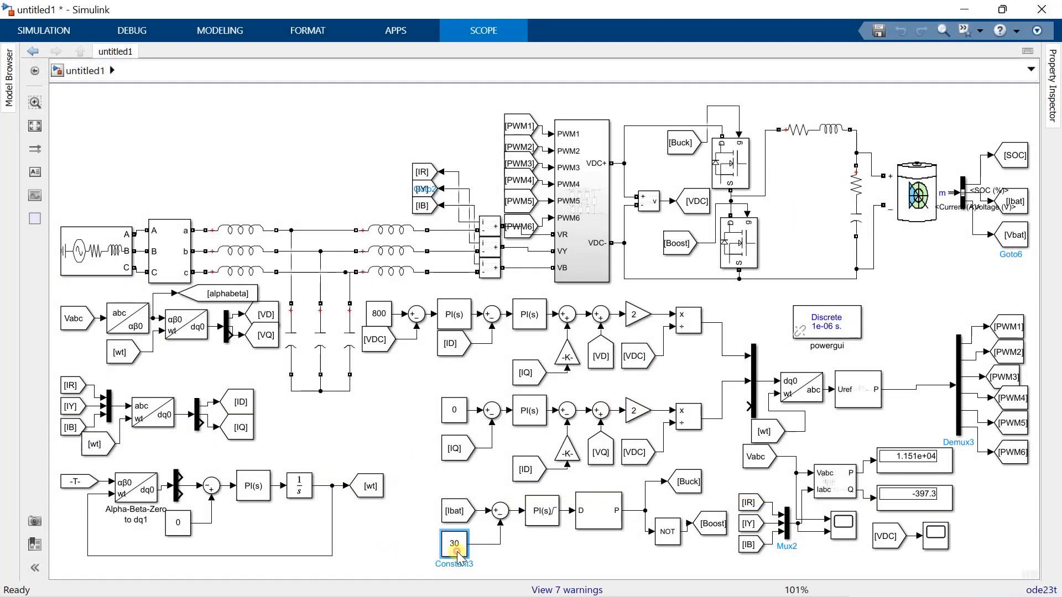
pyautogui.doubleClick(457, 554)
pyautogui.write('-')
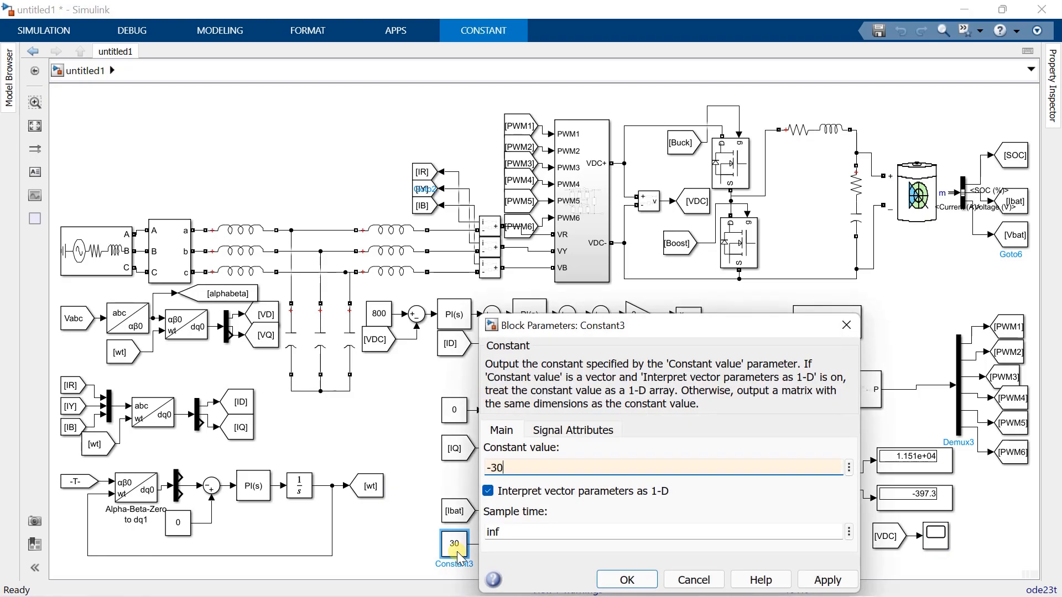
pyautogui.write('30')
pyautogui.click(612, 579)
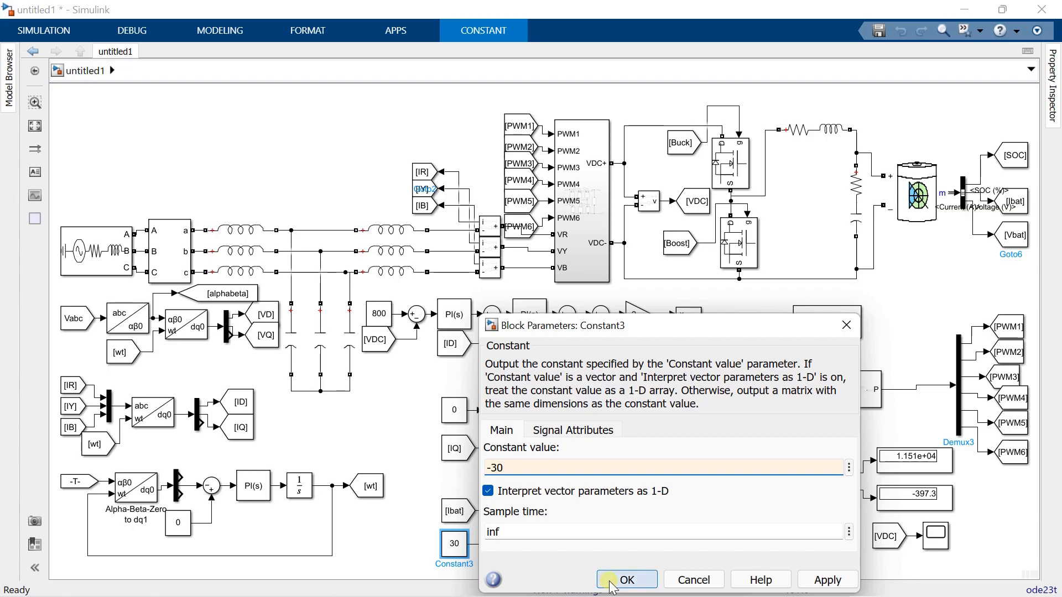
pyautogui.click(405, 410)
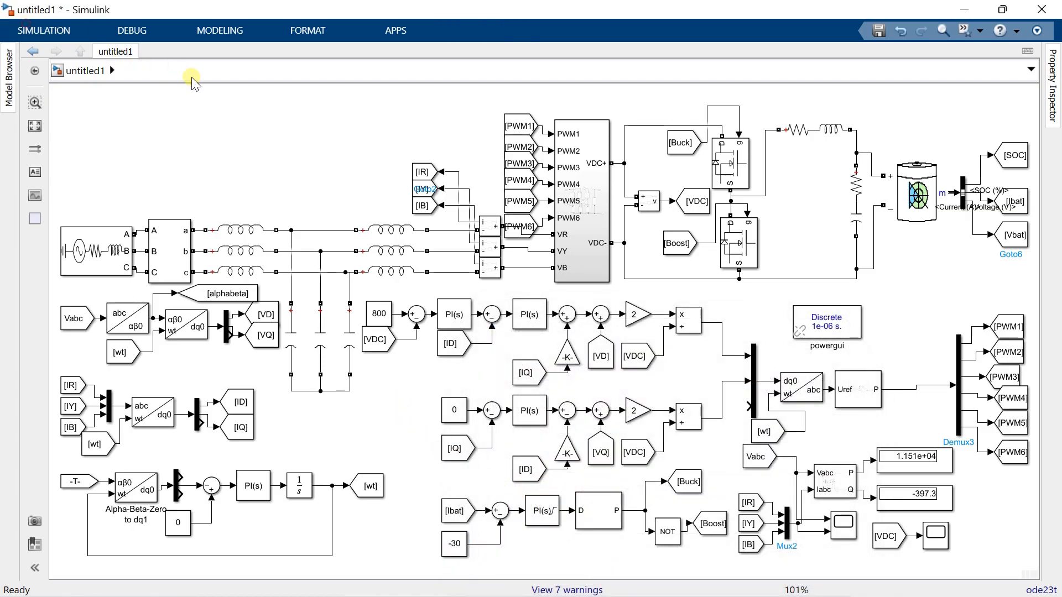
pyautogui.click(72, 32)
pyautogui.click(596, 64)
# Step: Examine the grid voltage and current waveforms of the -30 reference run, magnifying the time axis to about 0.96 to 1 s
pyautogui.click(846, 527)
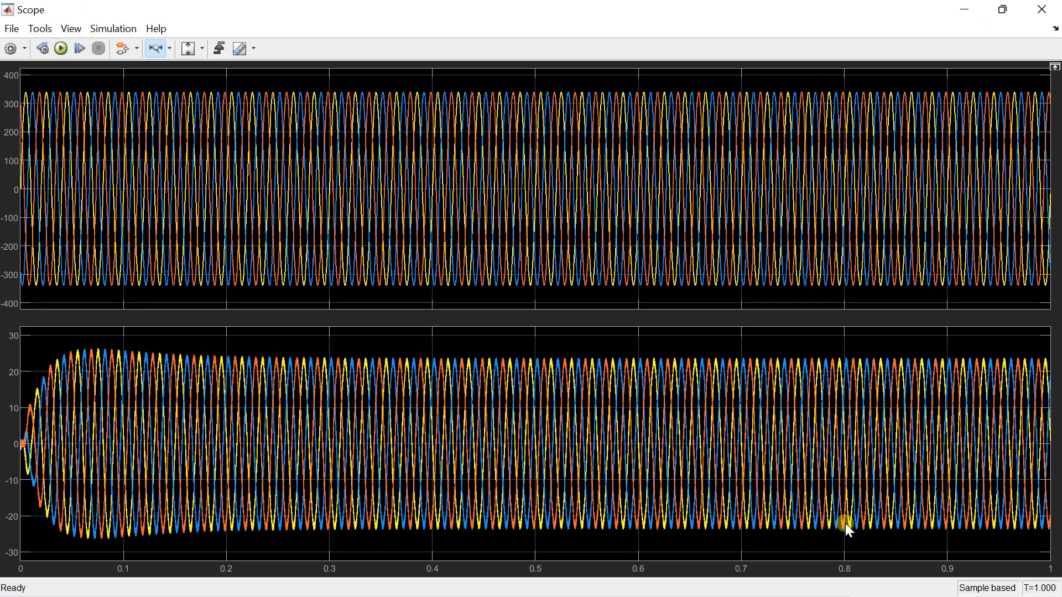
pyautogui.moveTo(922, 176); pyautogui.dragTo(1057, 169)
pyautogui.moveTo(735, 184); pyautogui.dragTo(1048, 161)
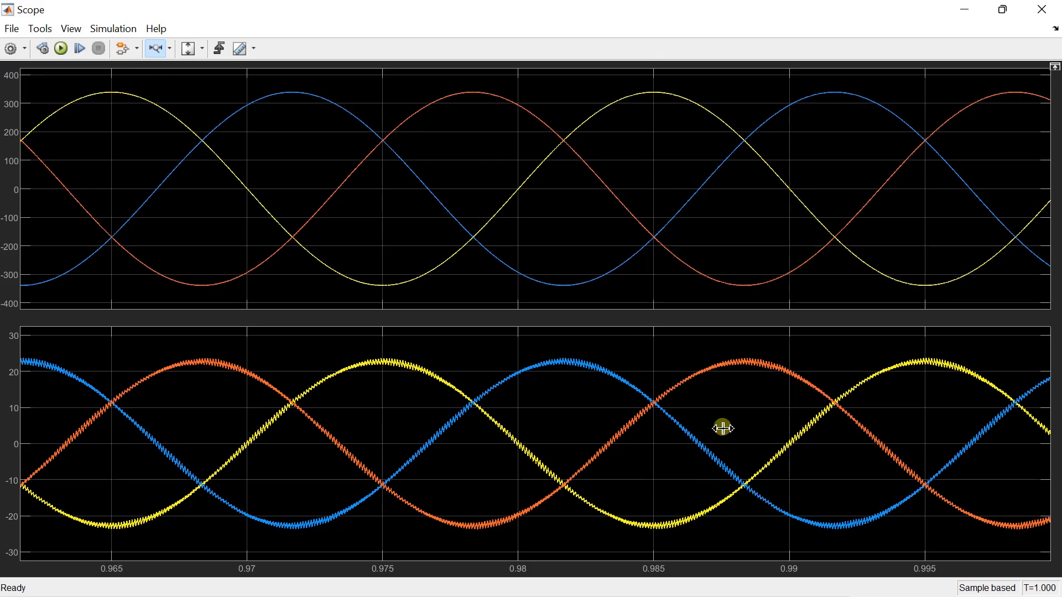
pyautogui.click(1054, 4)
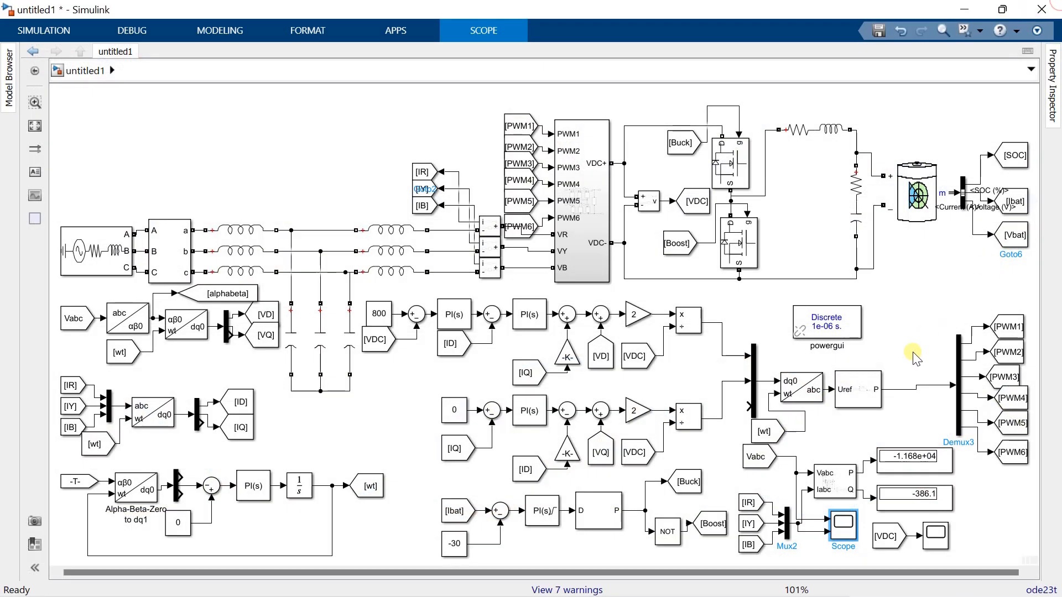
# Step: Check the DC-link voltage waveform and the active power display for the -30 reference run
pyautogui.doubleClick(936, 535)
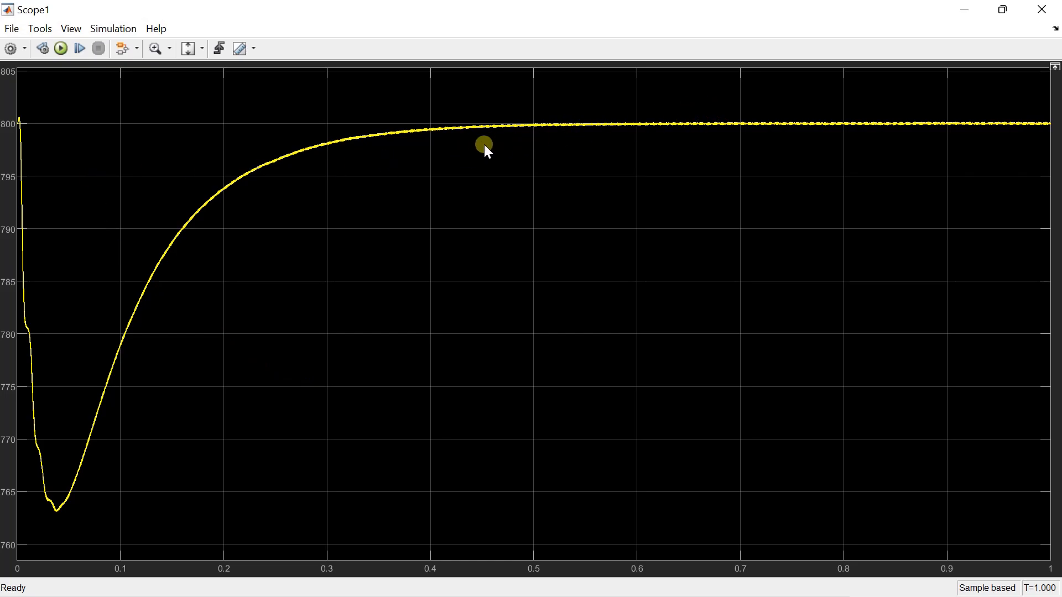
pyautogui.click(1041, 7)
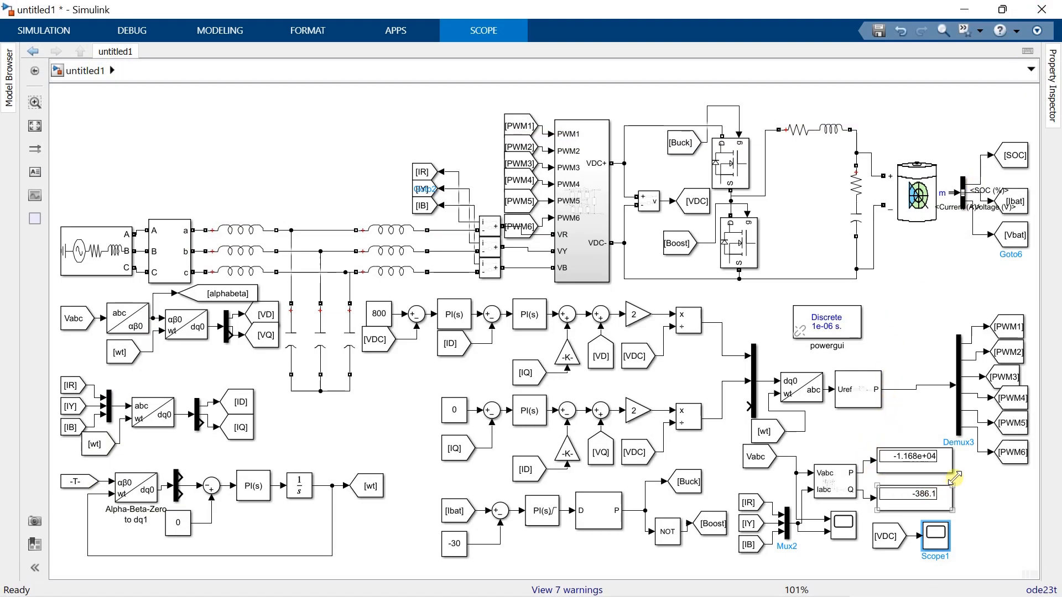
pyautogui.click(941, 468)
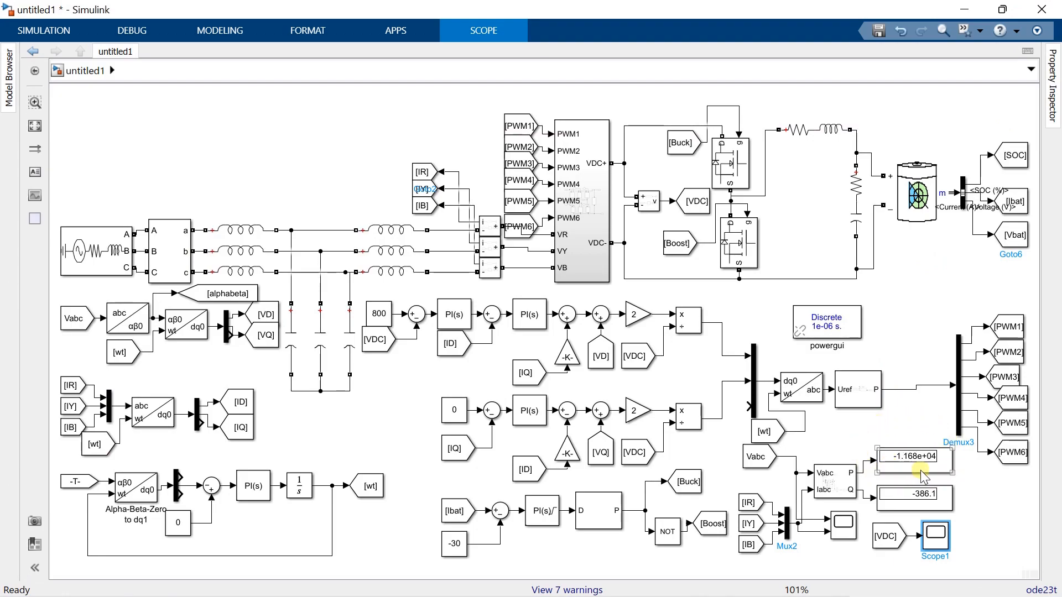
pyautogui.click(404, 499)
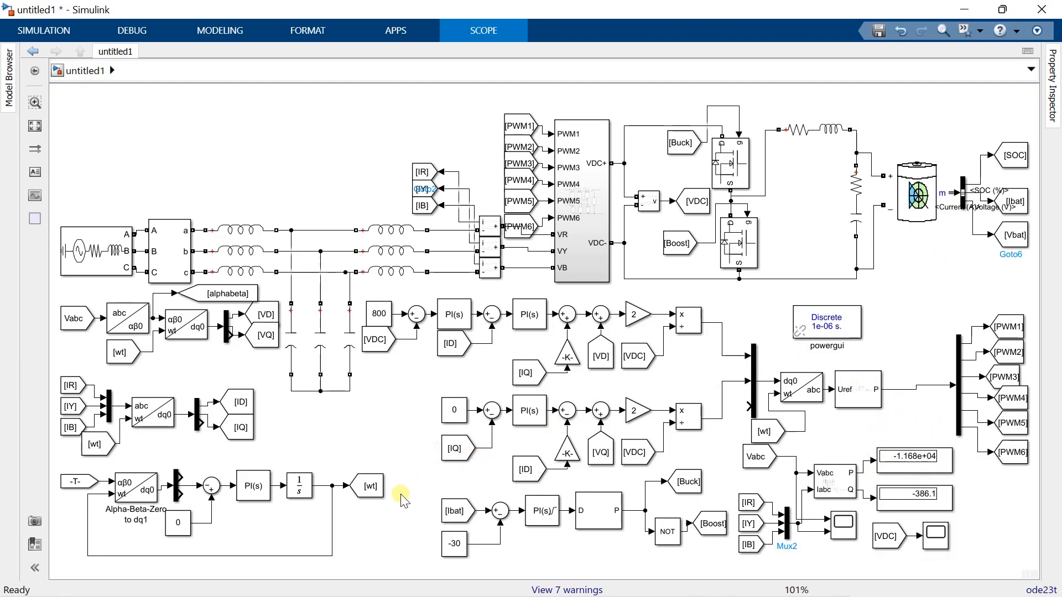